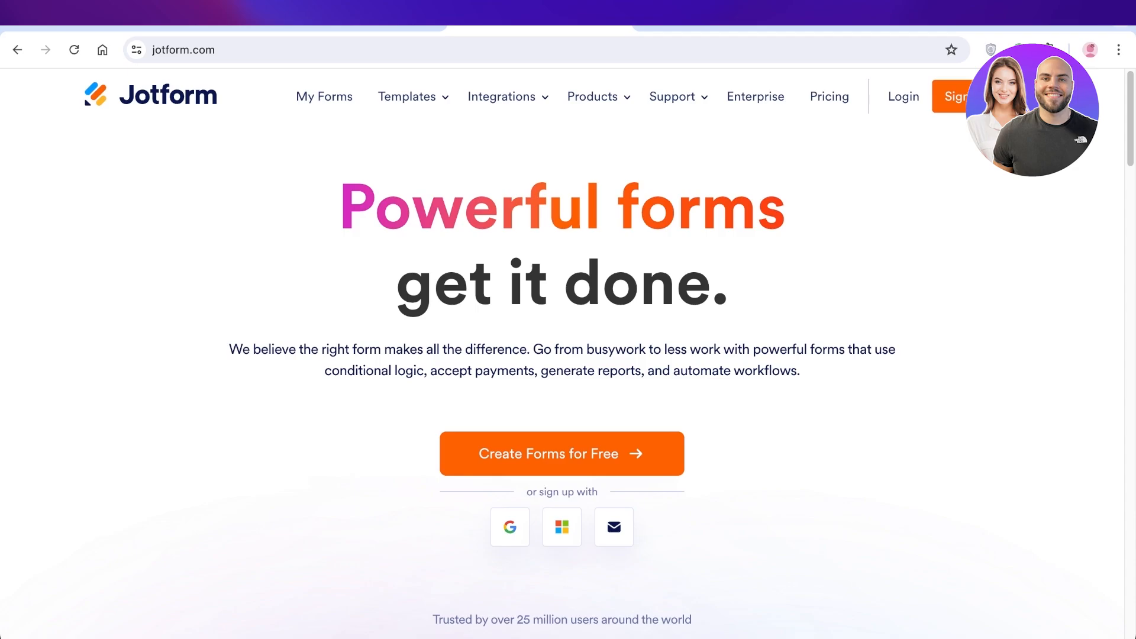
# - Look through the home page's form builder preview, integrations, payments, ready-made templates and footer links
pyautogui.scroll(-15, 568, 355)
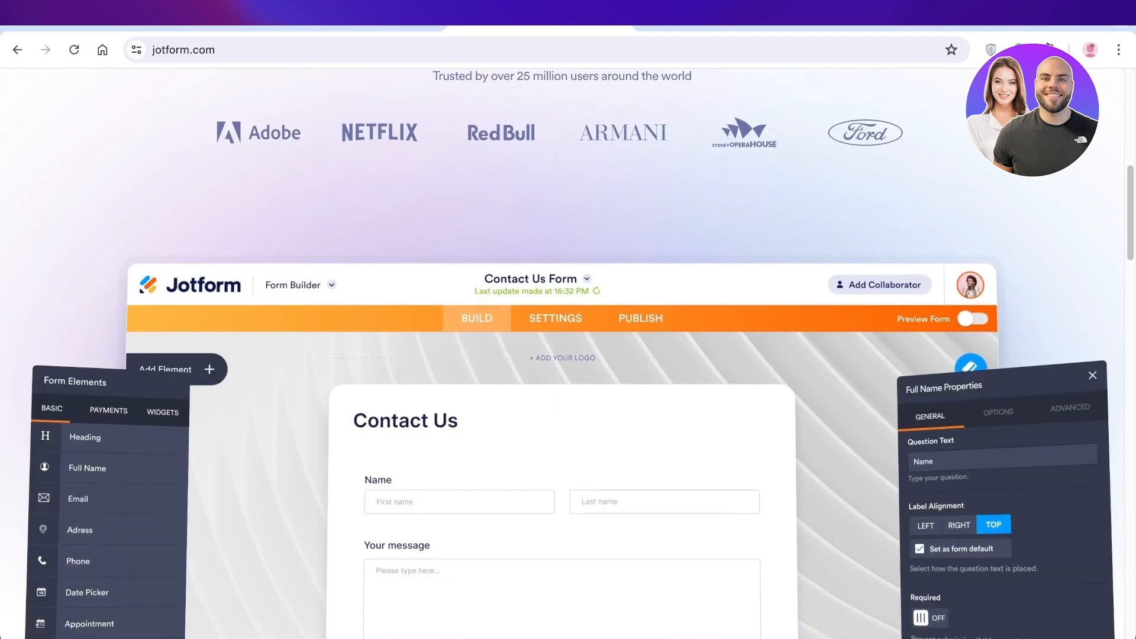
pyautogui.scroll(-12, 568, 356)
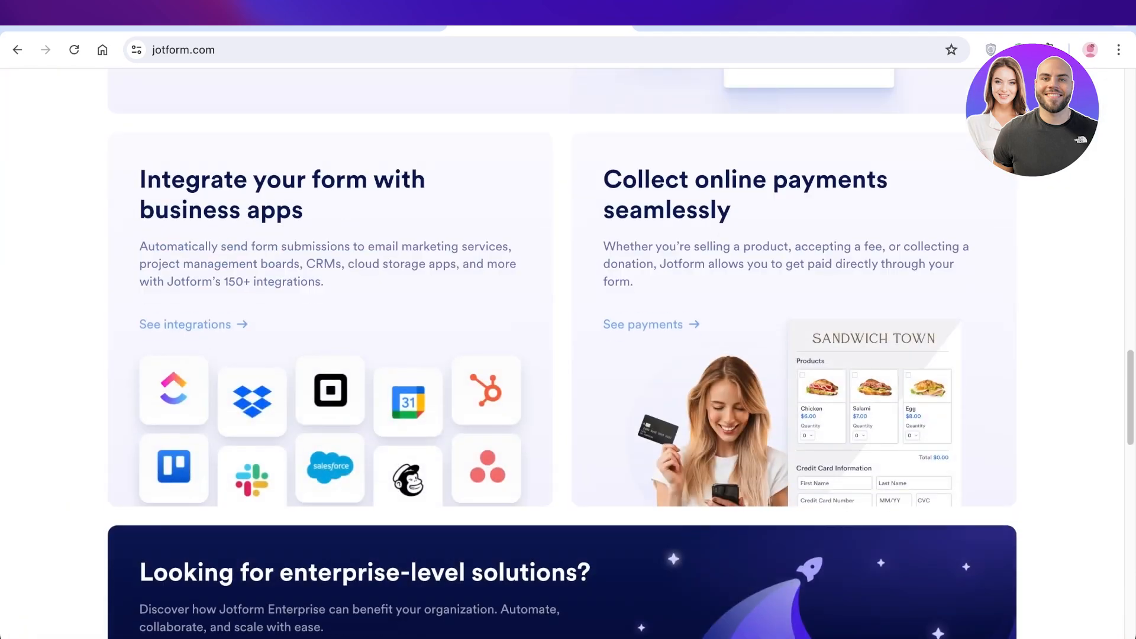
pyautogui.scroll(-10, 568, 355)
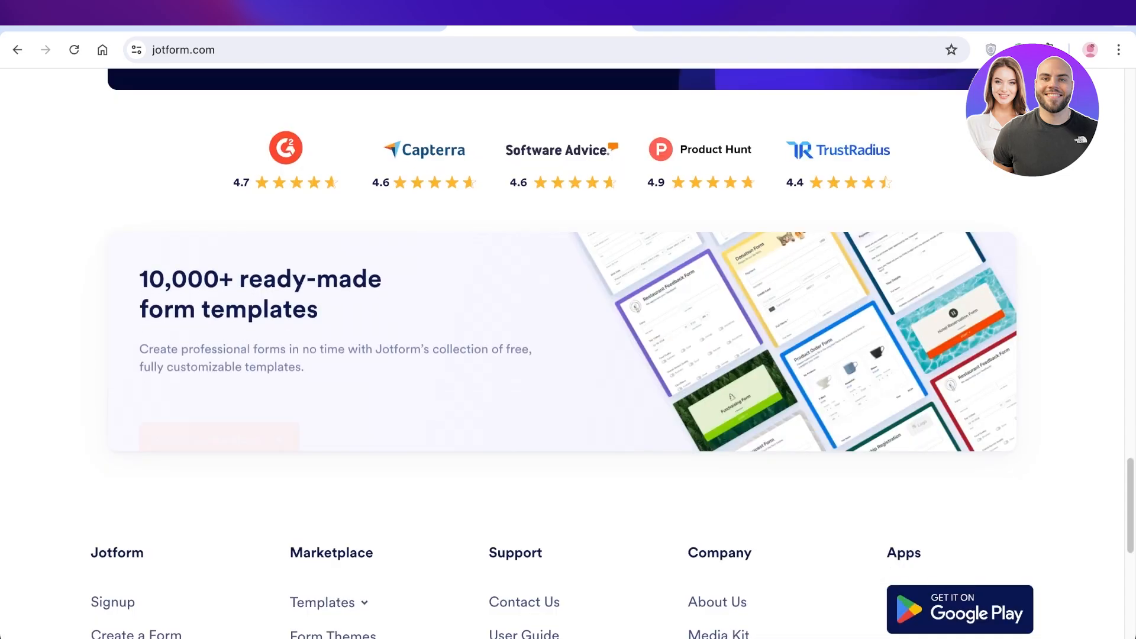
pyautogui.scroll(-4, 568, 355)
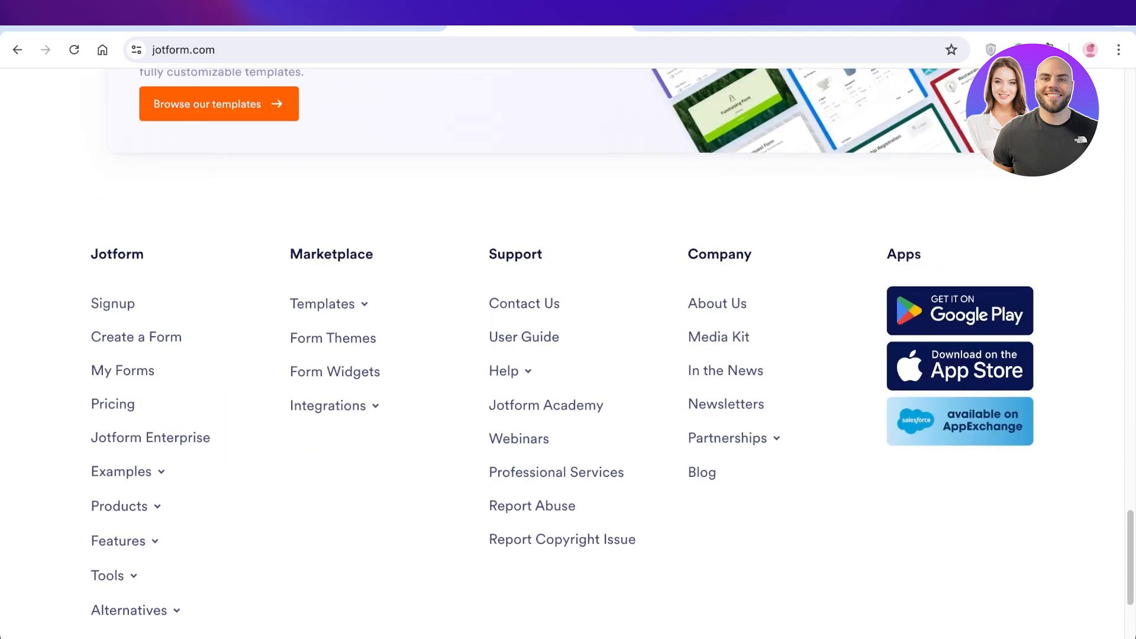
pyautogui.scroll(7, 568, 355)
pyautogui.scroll(7, 568, 355)
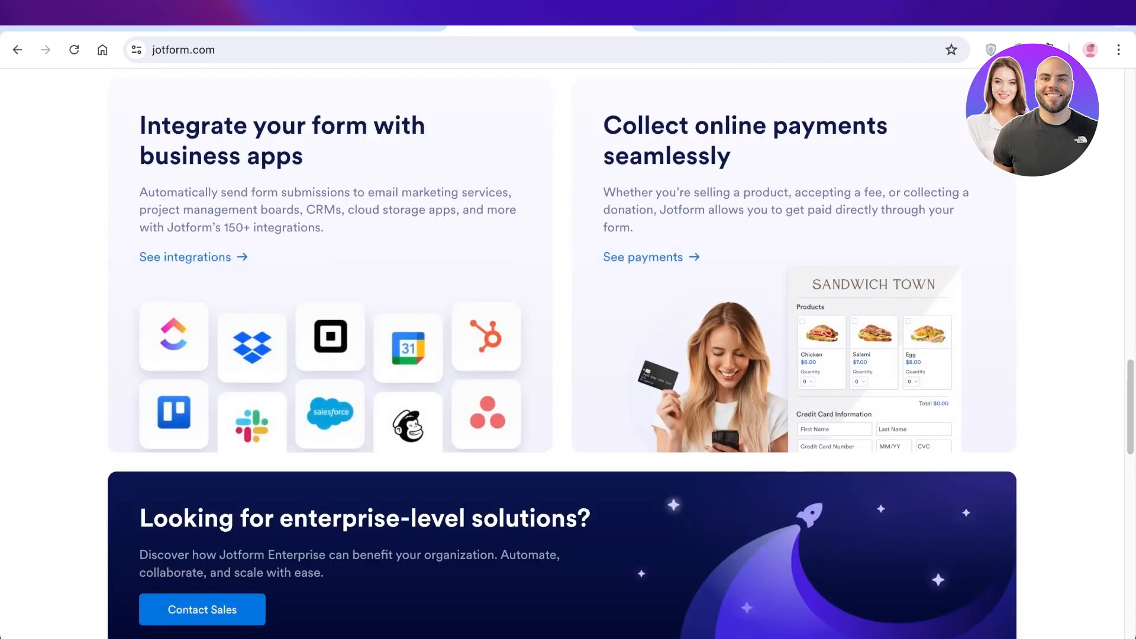
pyautogui.scroll(8, 568, 355)
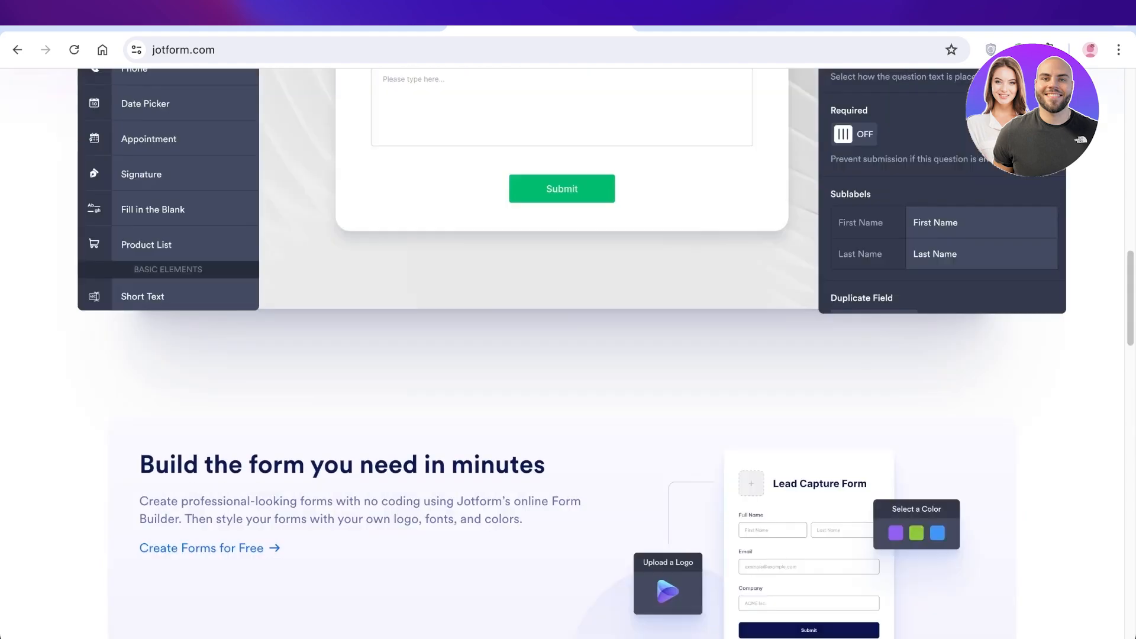
pyautogui.scroll(10, 568, 355)
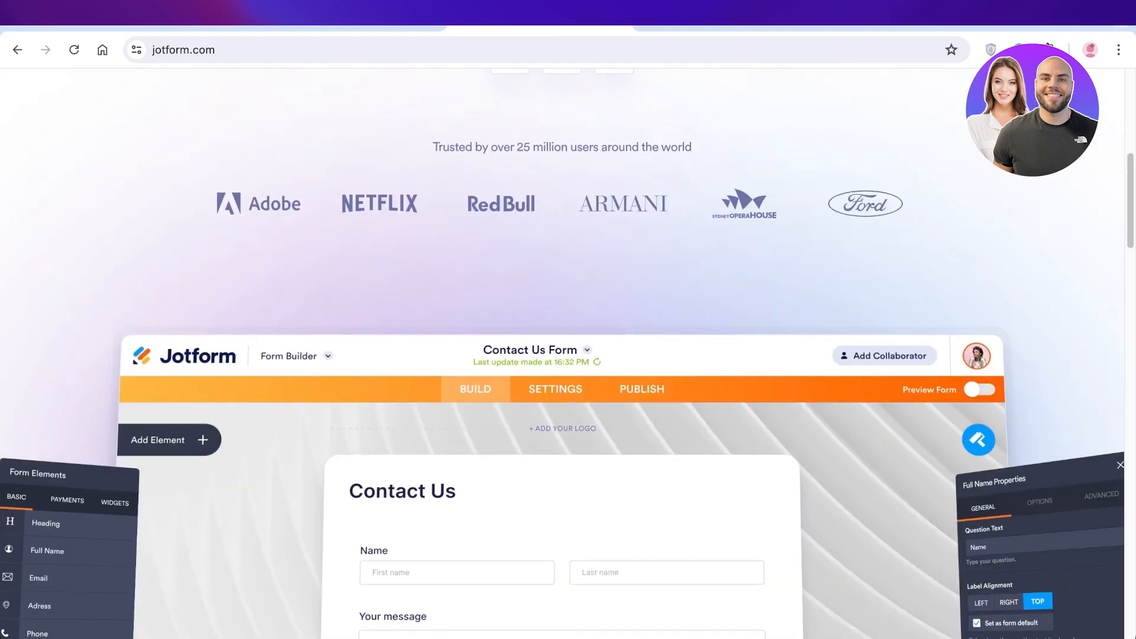
pyautogui.scroll(3, 568, 355)
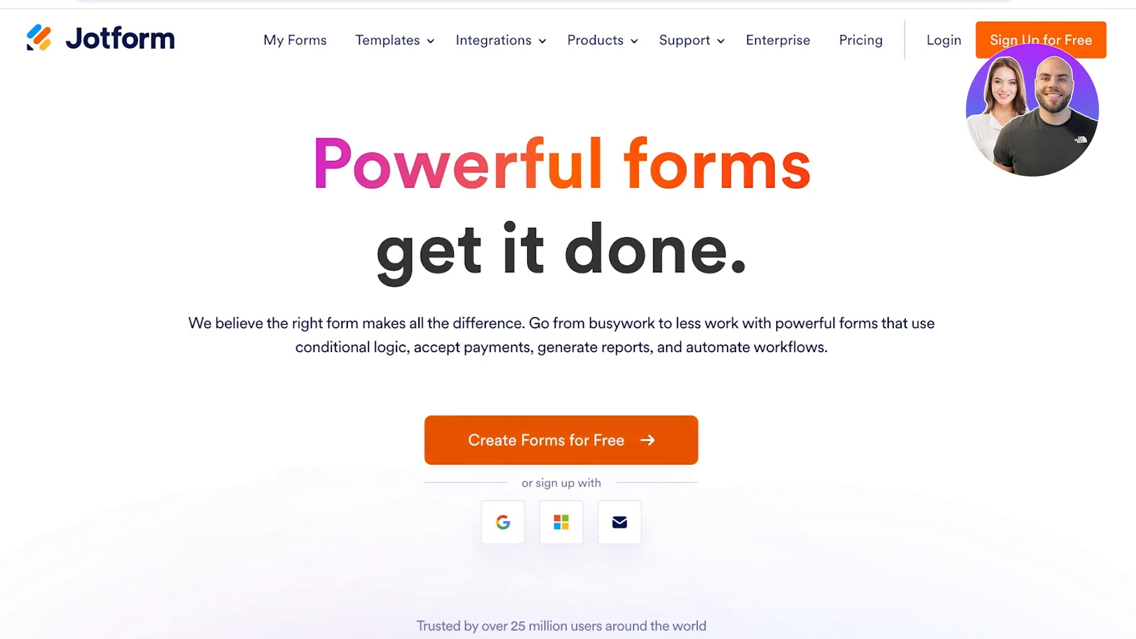
# - Sign up for a free account with Google and dismiss the two-factor authentication announcement
pyautogui.click(561, 440)
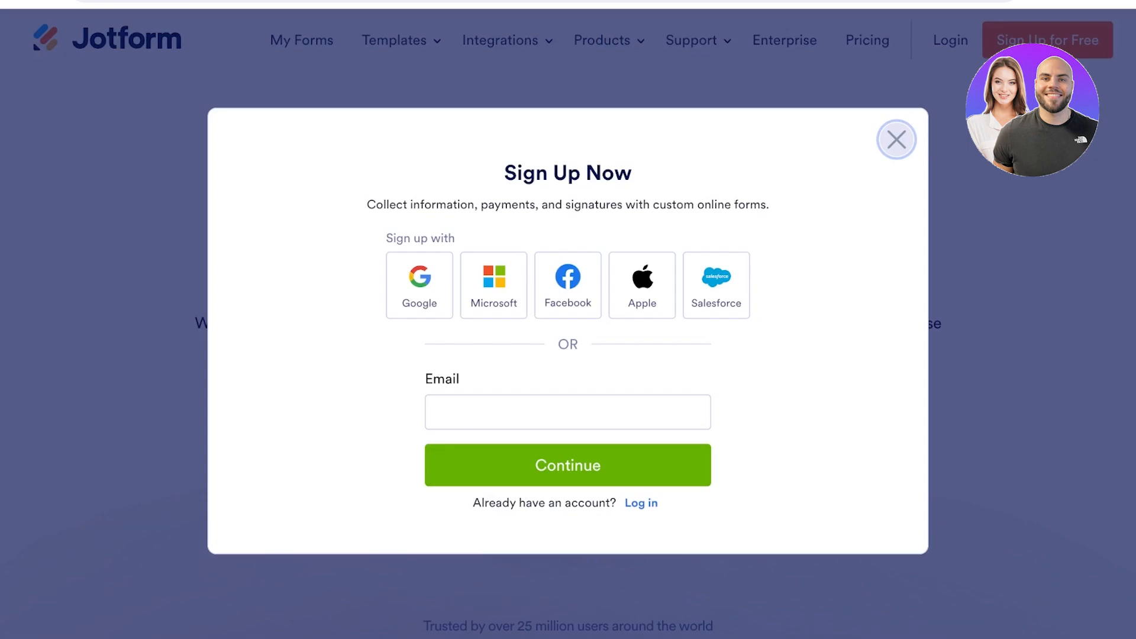
pyautogui.click(568, 412)
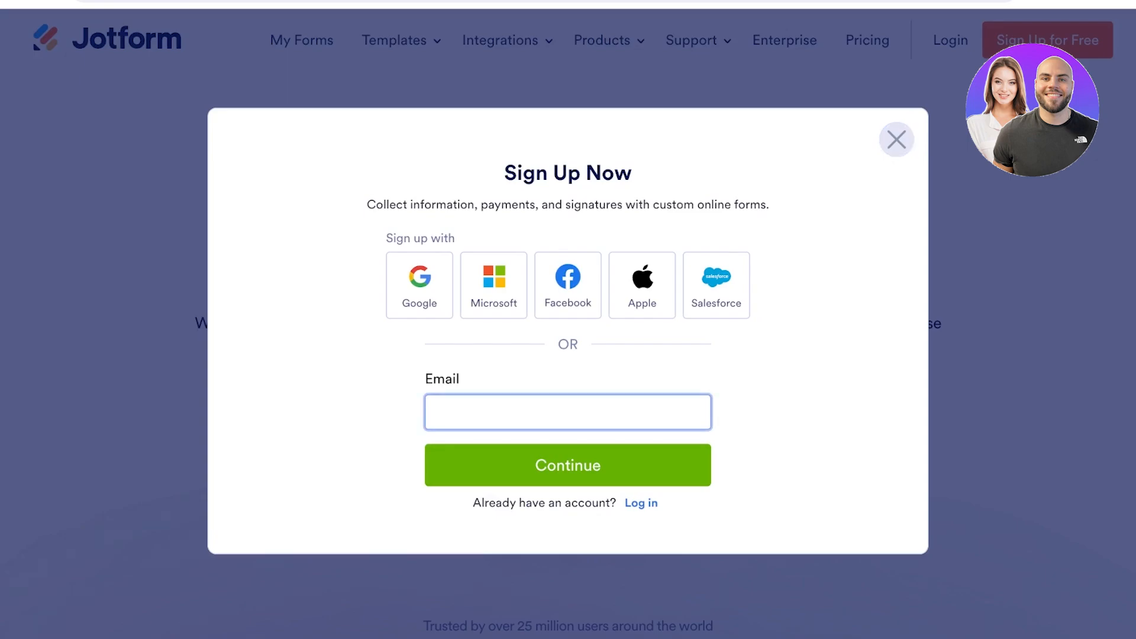
pyautogui.click(419, 285)
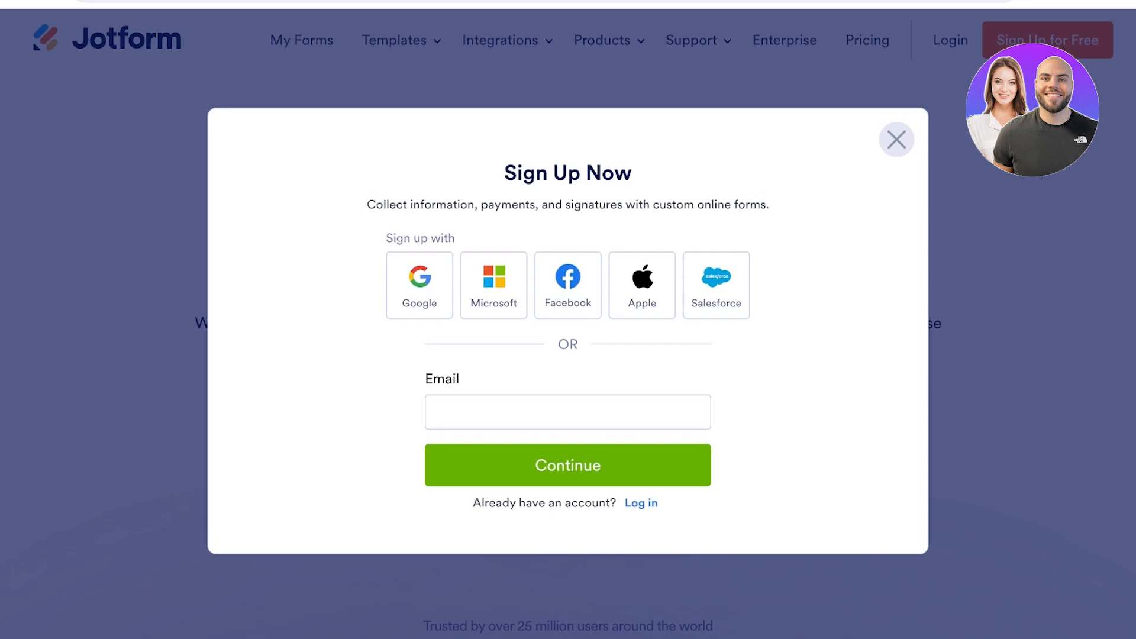
pyautogui.click(896, 139)
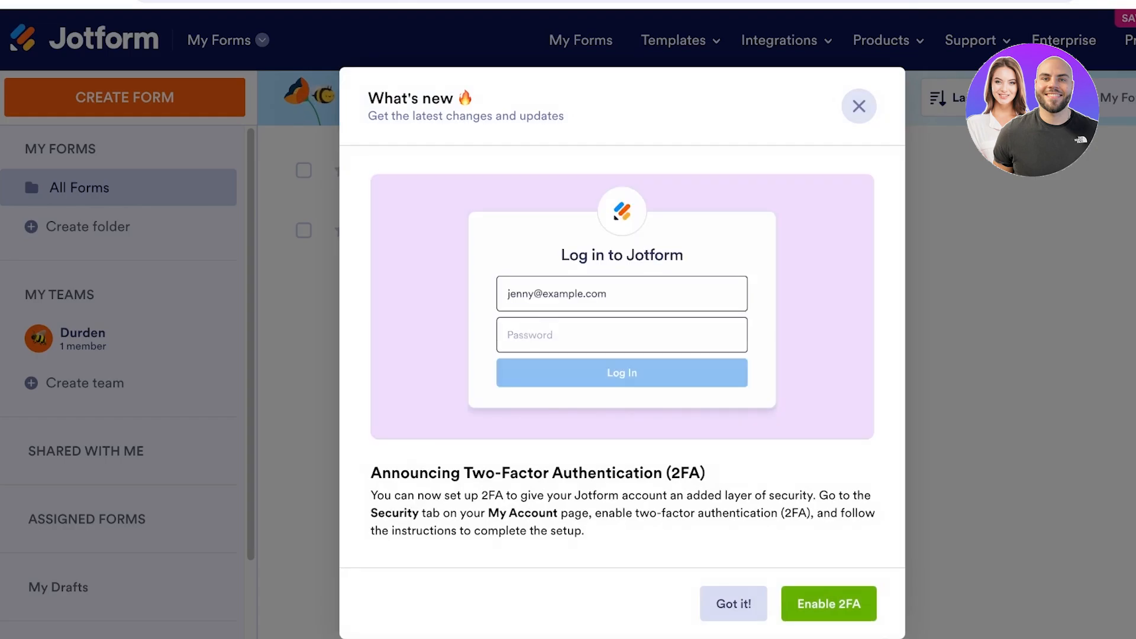
pyautogui.click(734, 603)
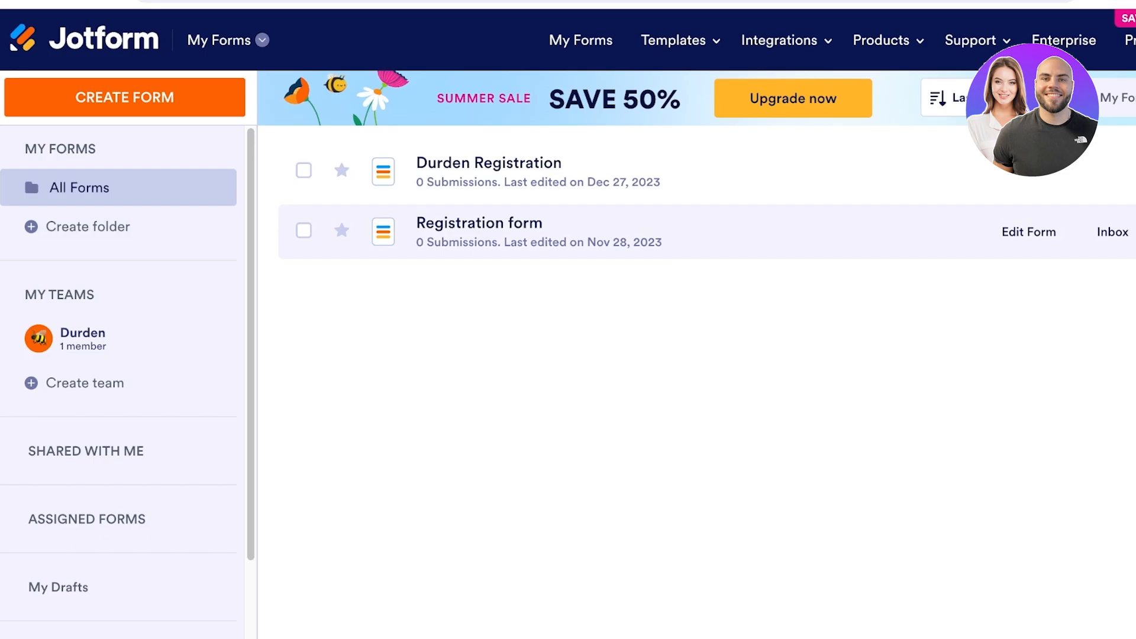
# - Delete the form named "Registration form" from the forms list
pyautogui.click(1129, 231)
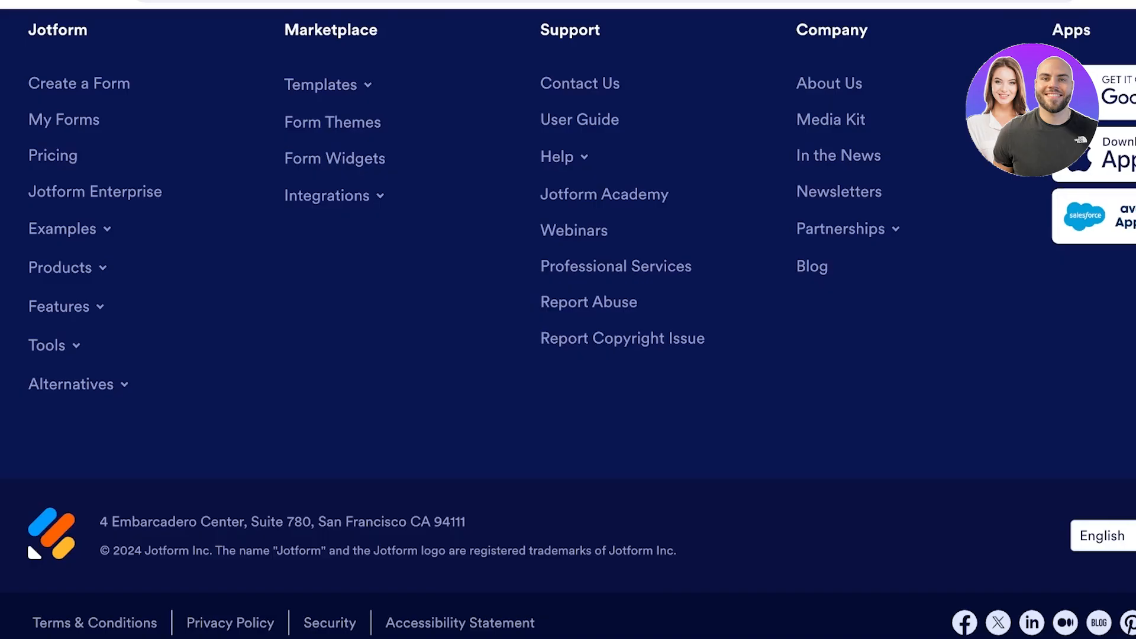
pyautogui.scroll(10, 568, 320)
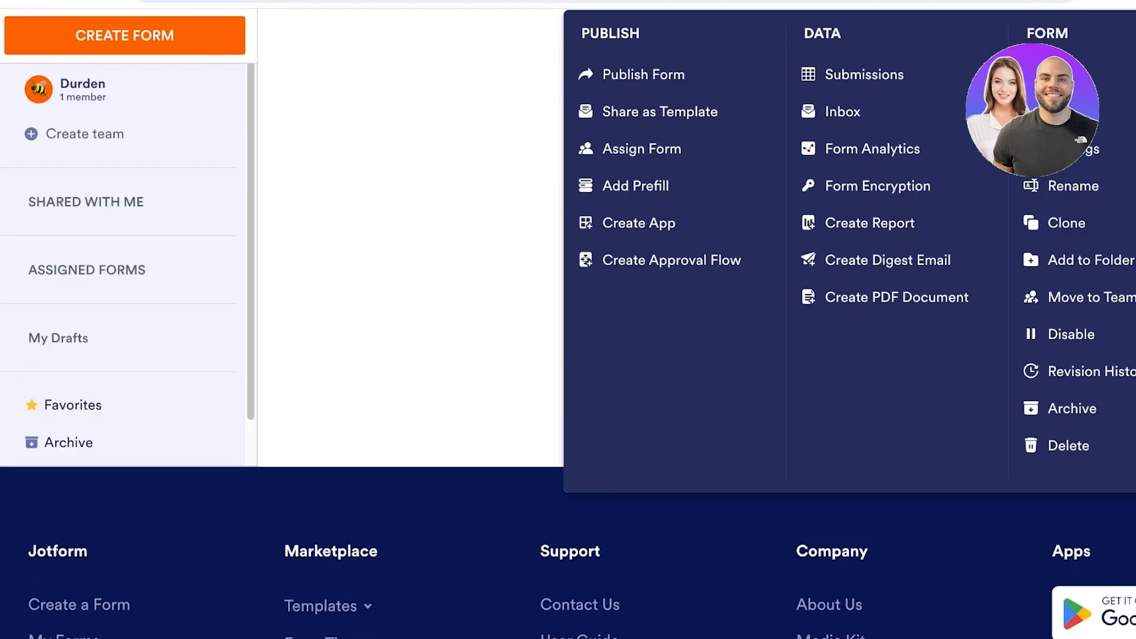
pyautogui.click(1069, 617)
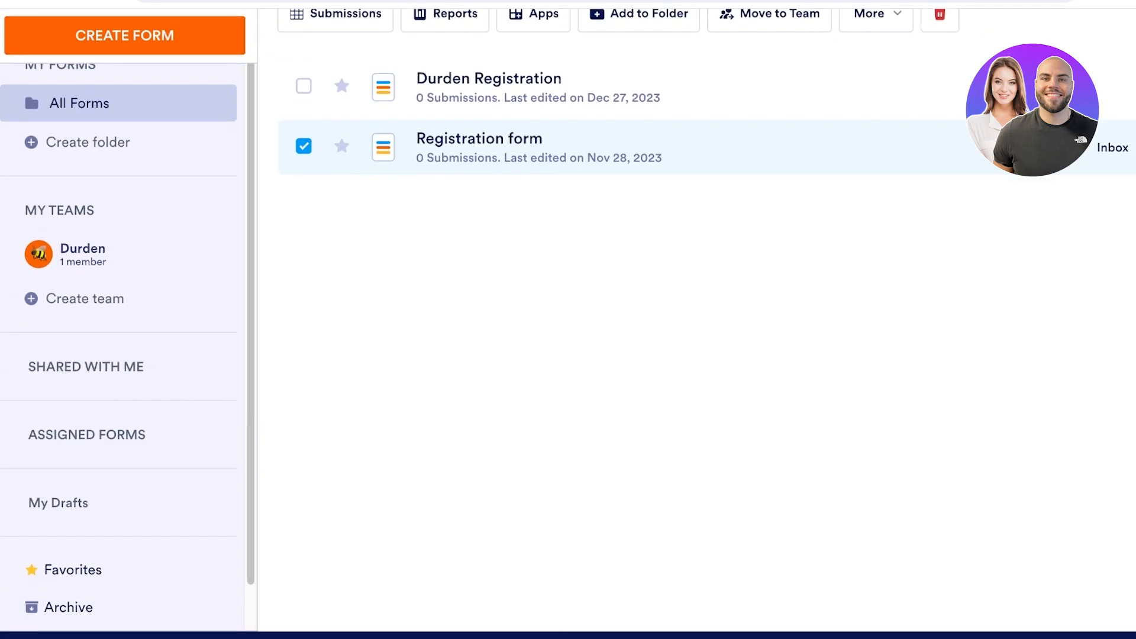
pyautogui.scroll(2, 568, 320)
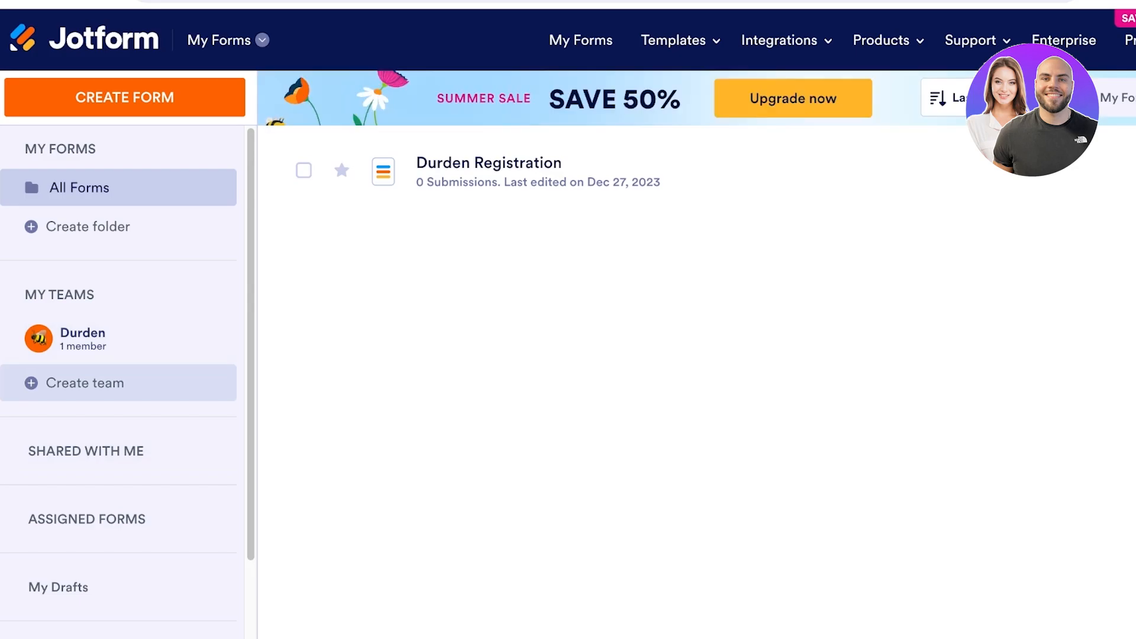
pyautogui.click(84, 383)
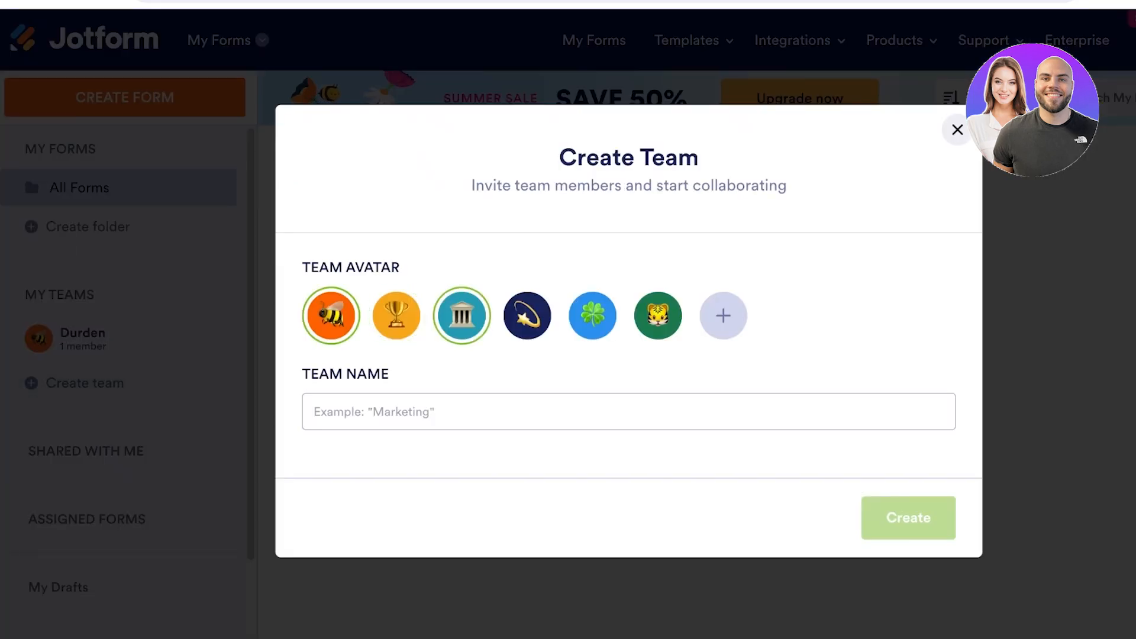
pyautogui.click(461, 316)
pyautogui.click(374, 412)
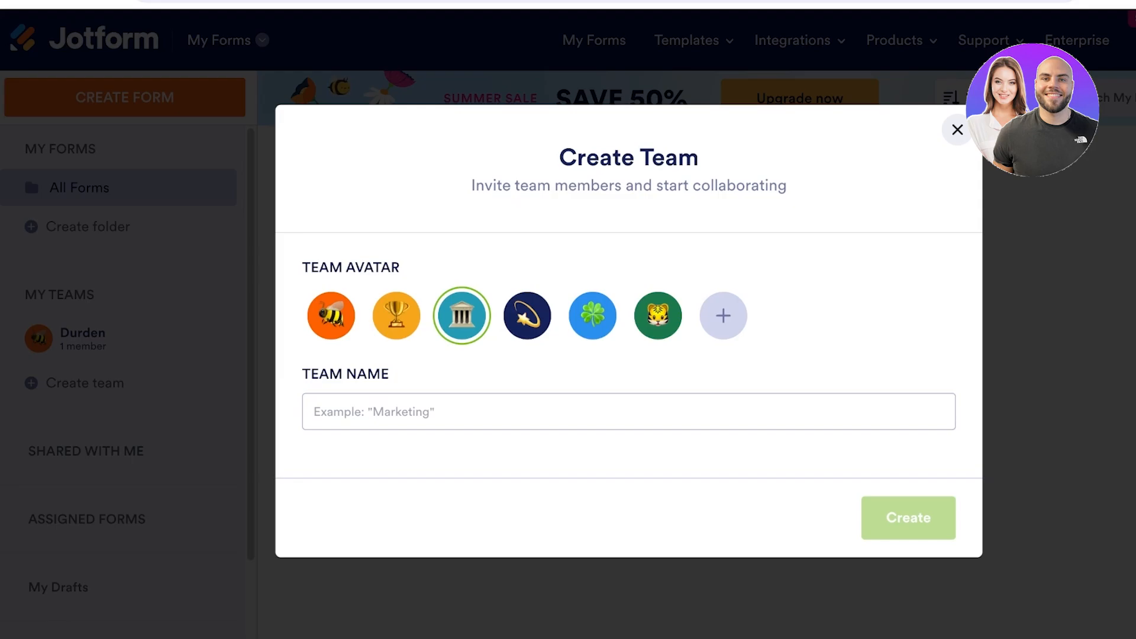
pyautogui.click(957, 129)
# - Start creating a form and check the options for making a signable document, returning to the form creation choices
pyautogui.scroll(-1, 118, 380)
pyautogui.scroll(-3, 118, 379)
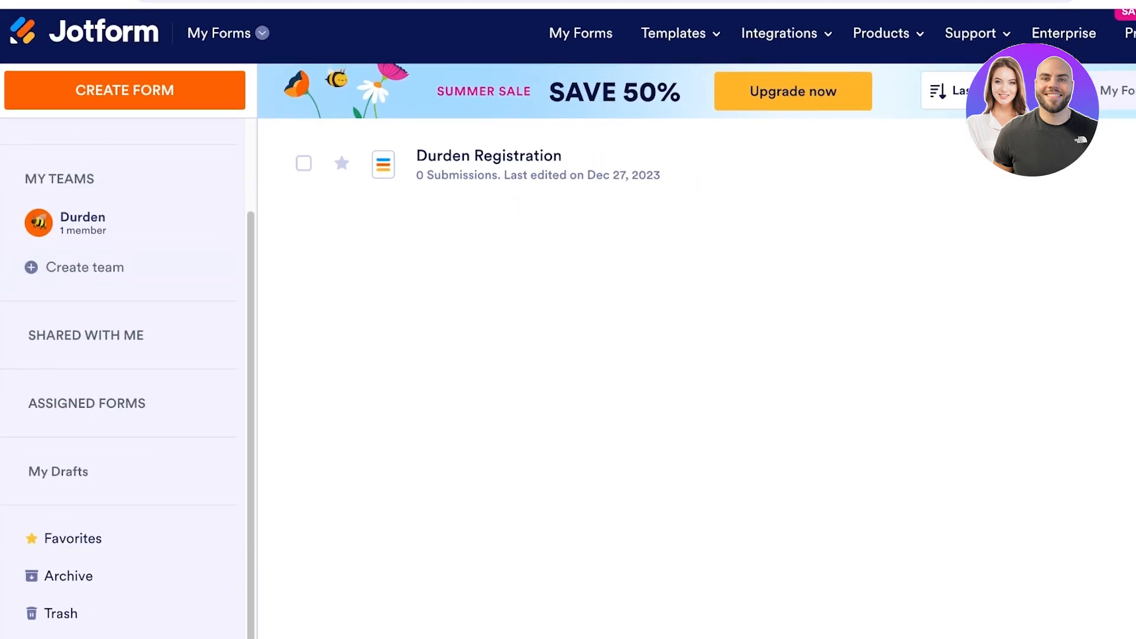
pyautogui.scroll(3, 118, 473)
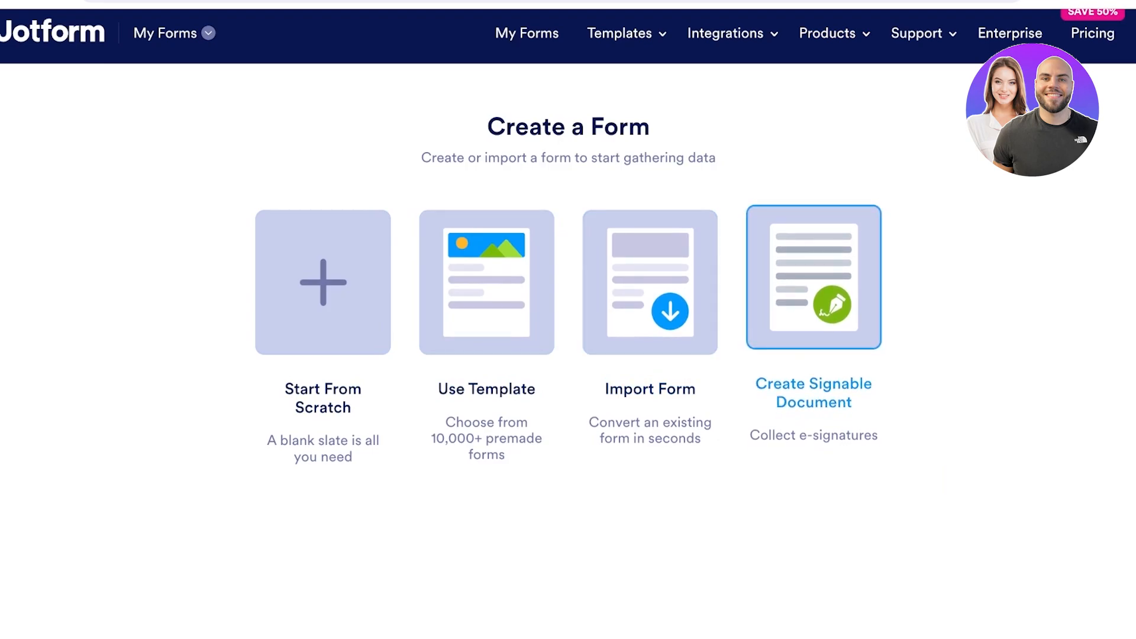
pyautogui.click(814, 277)
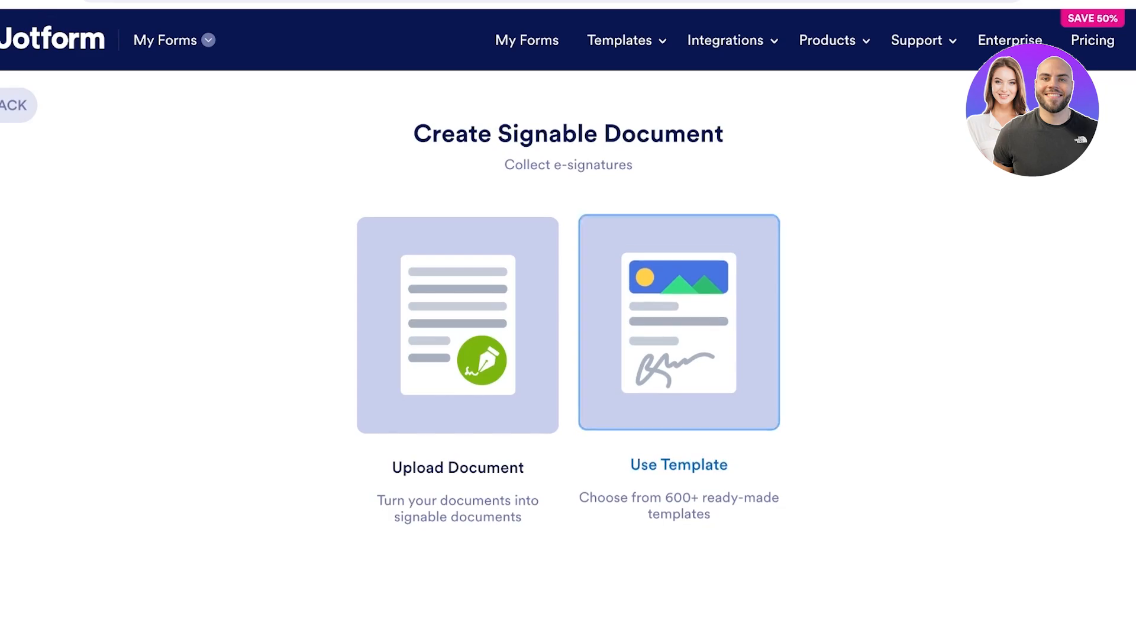
pyautogui.click(14, 106)
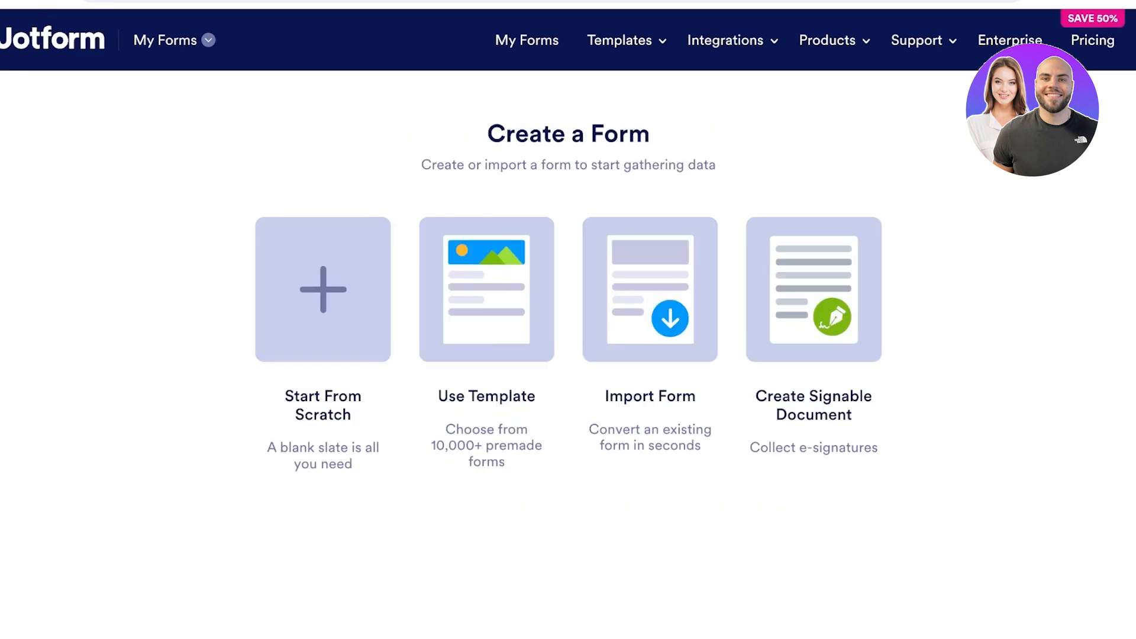
# - Compare the Starter, Bronze, Silver and Gold pricing plans by price, form limits, submissions, storage, HIPAA compliance and branding
pyautogui.click(1092, 40)
pyautogui.scroll(-1, 568, 325)
pyautogui.scroll(-14, 568, 319)
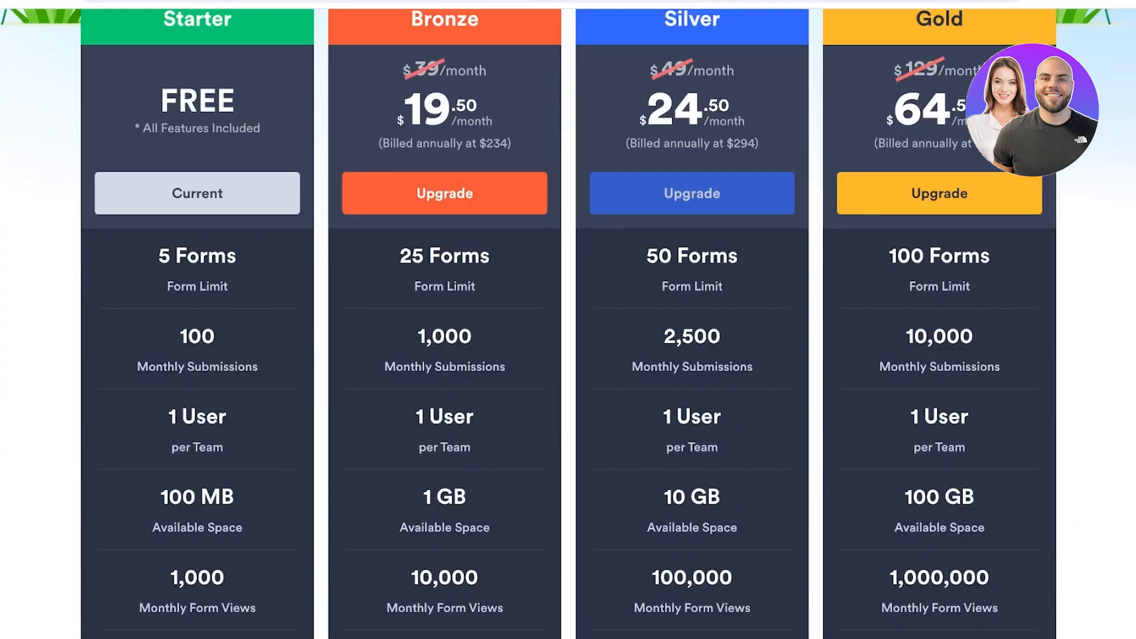
pyautogui.scroll(-2, 568, 320)
pyautogui.scroll(8, 569, 319)
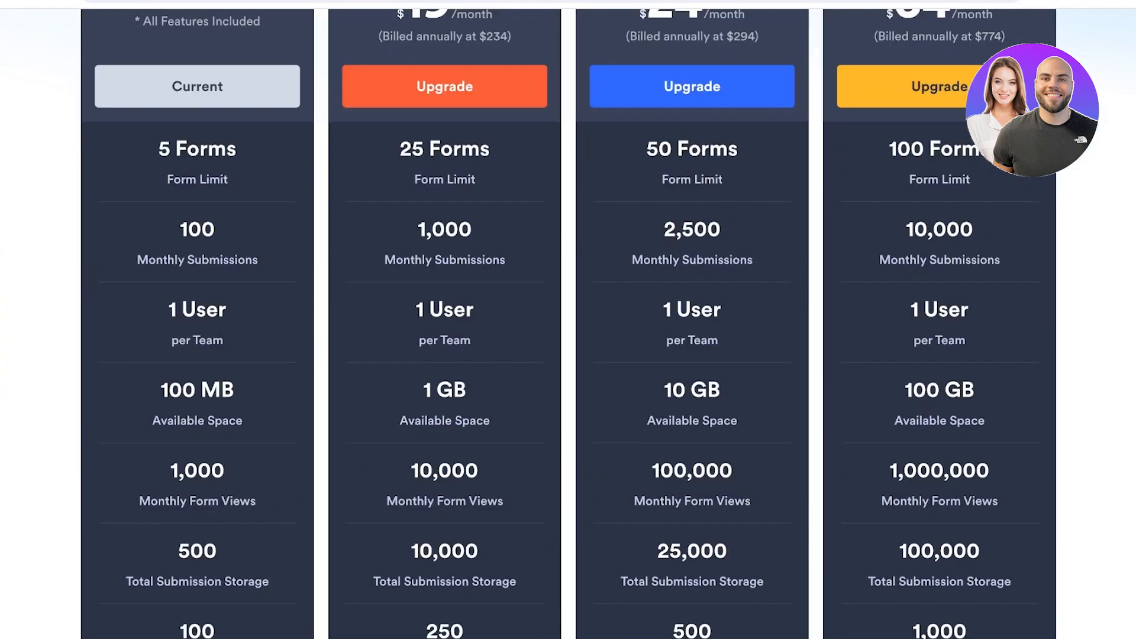
pyautogui.scroll(3, 568, 319)
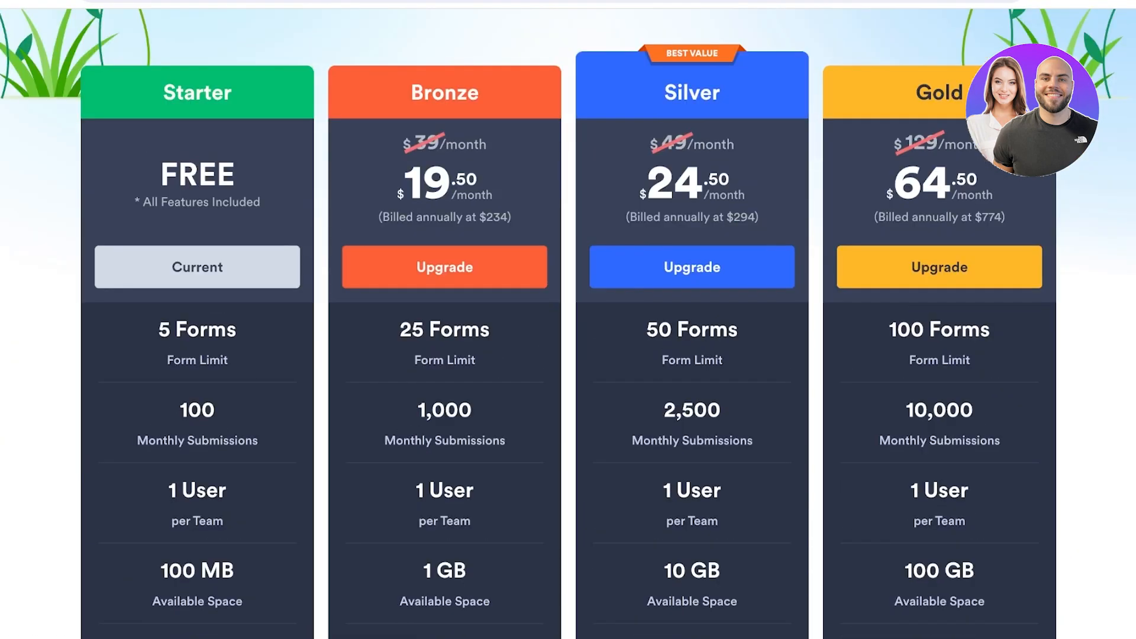
pyautogui.scroll(-7, 568, 320)
pyautogui.scroll(8, 568, 319)
pyautogui.scroll(-12, 568, 319)
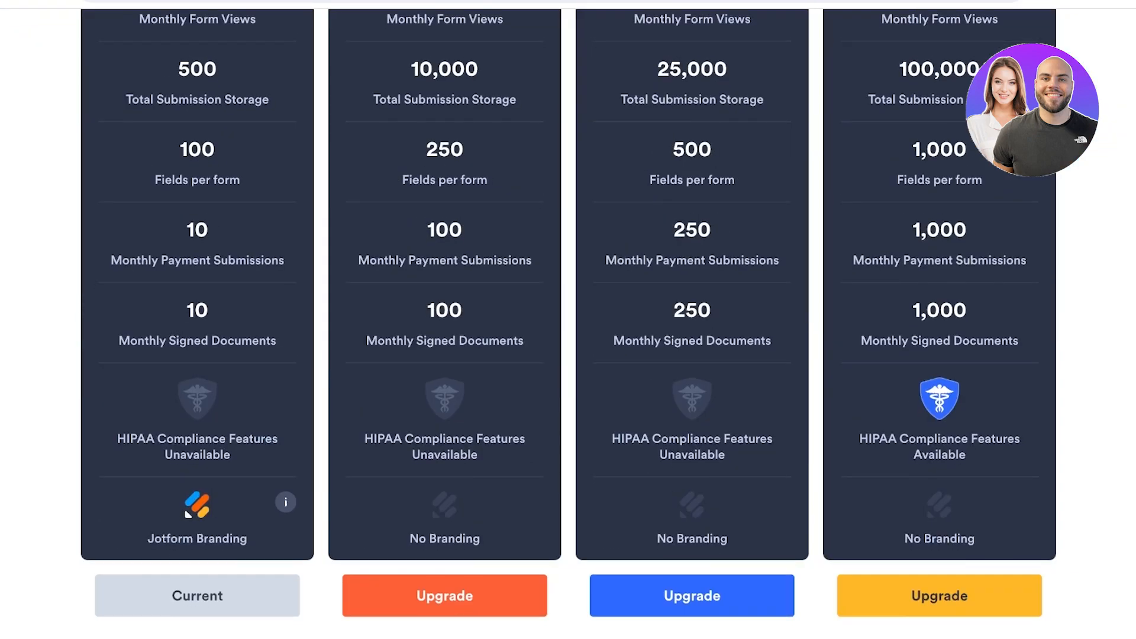
pyautogui.scroll(6, 568, 319)
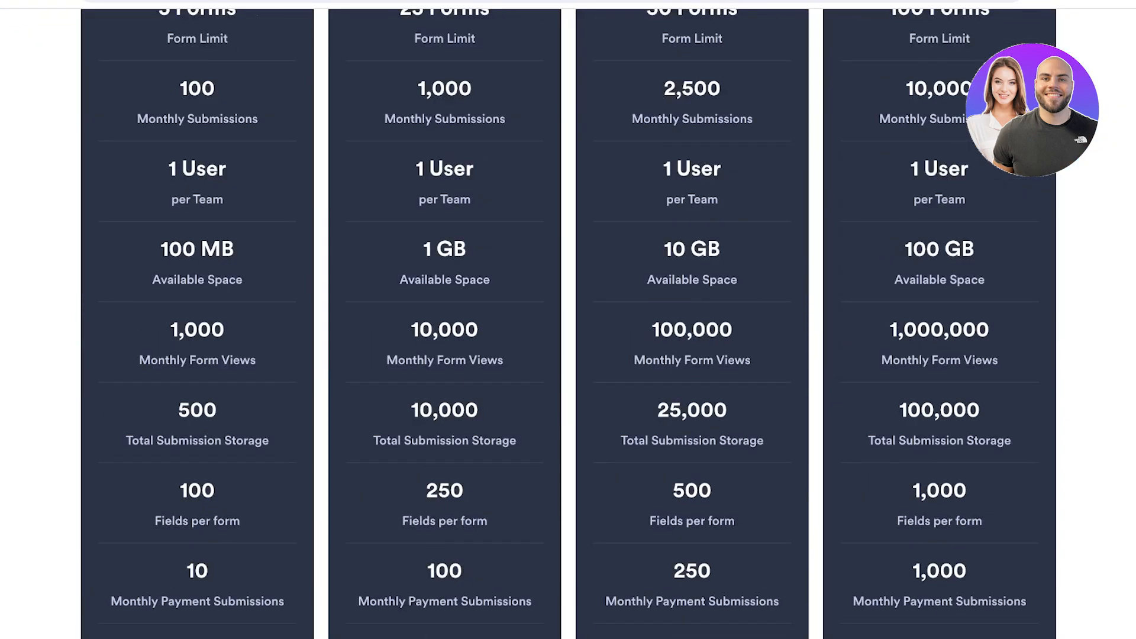
pyautogui.scroll(7, 568, 319)
pyautogui.scroll(-15, 568, 319)
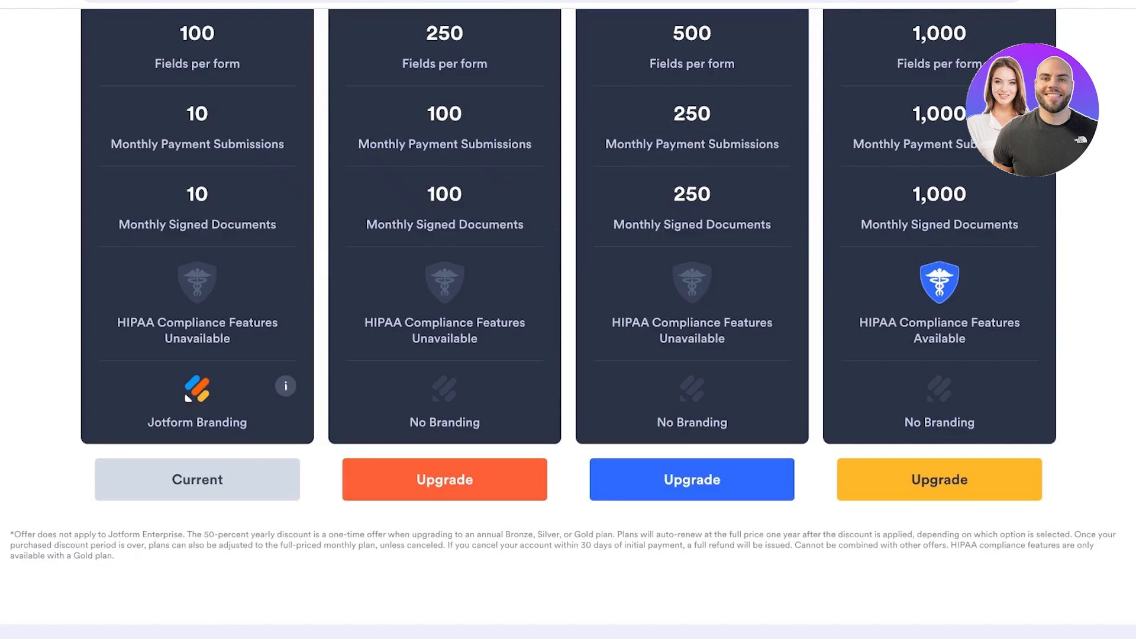
pyautogui.scroll(-13, 568, 320)
pyautogui.scroll(19, 568, 319)
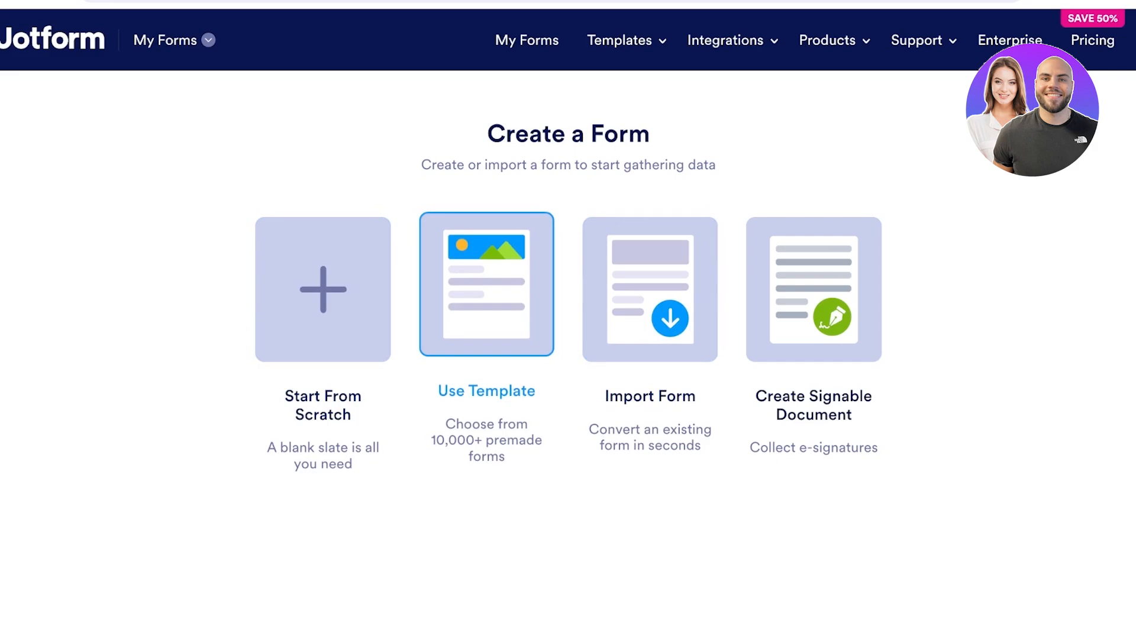
# - Choose to build the form from a template and browse the popular templates in the gallery
pyautogui.click(486, 290)
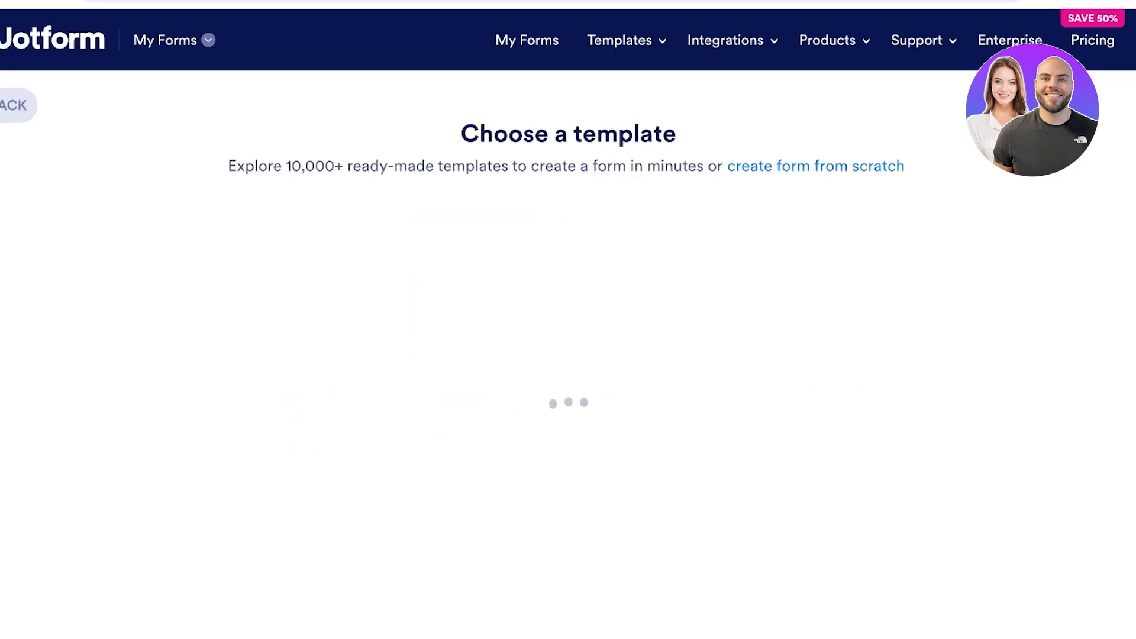
pyautogui.scroll(-2, 680, 355)
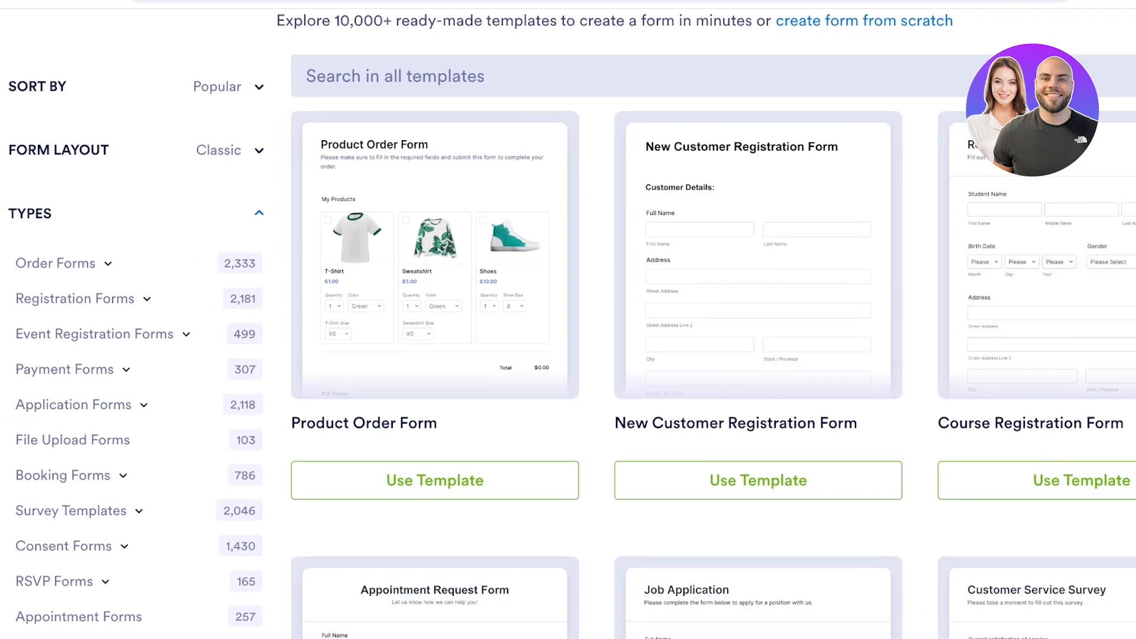
pyautogui.scroll(-3, 568, 320)
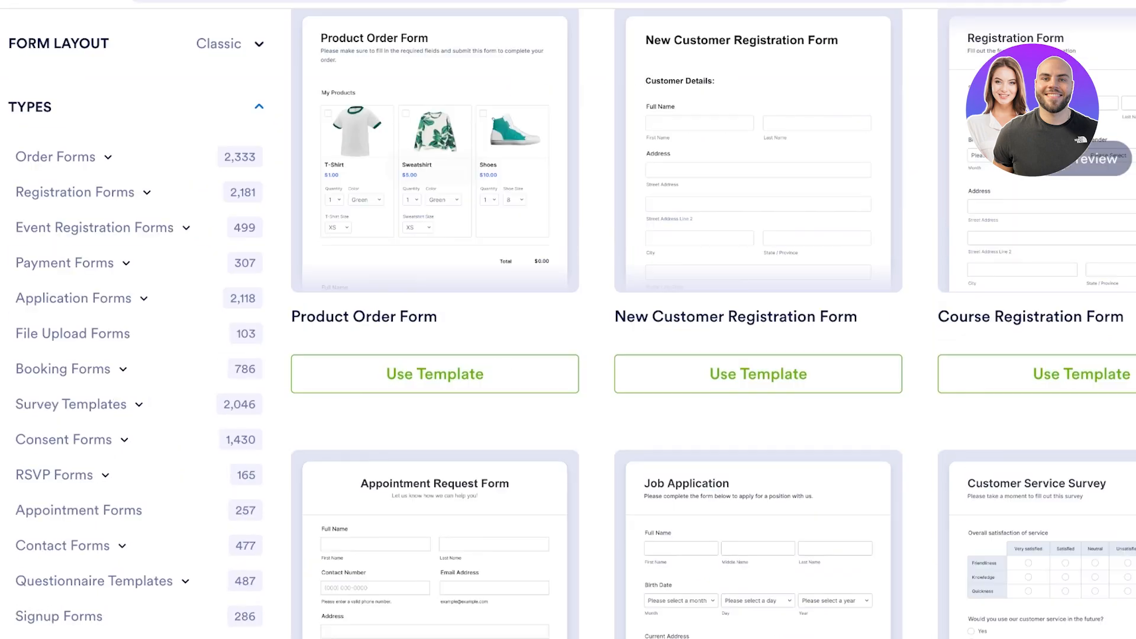
pyautogui.scroll(-8, 568, 319)
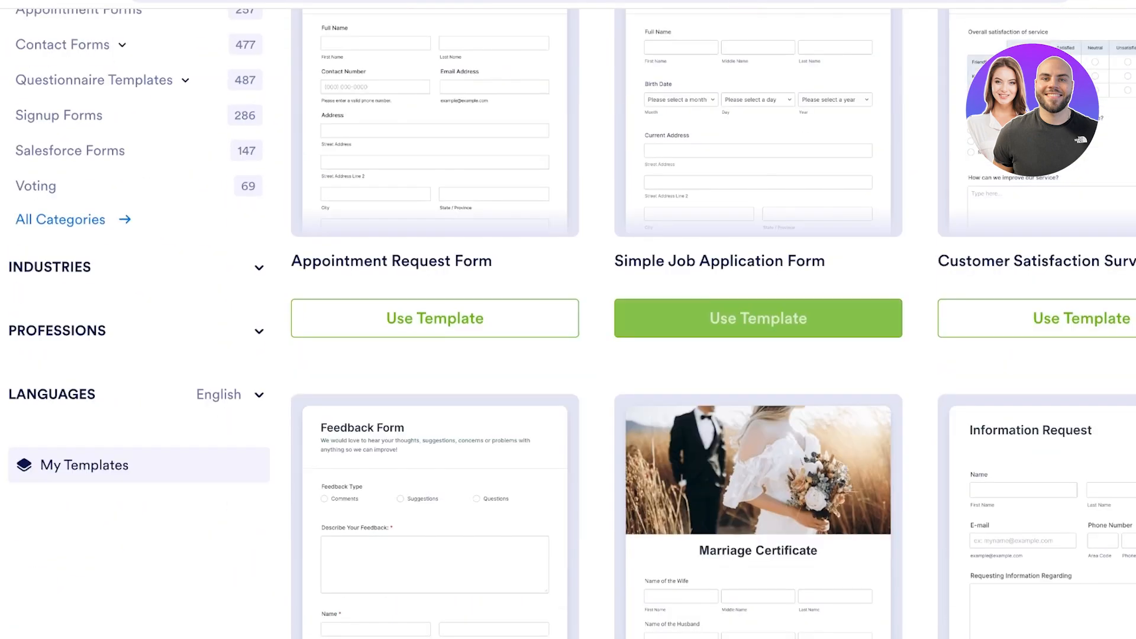
pyautogui.scroll(3, 568, 319)
pyautogui.scroll(-14, 1081, 141)
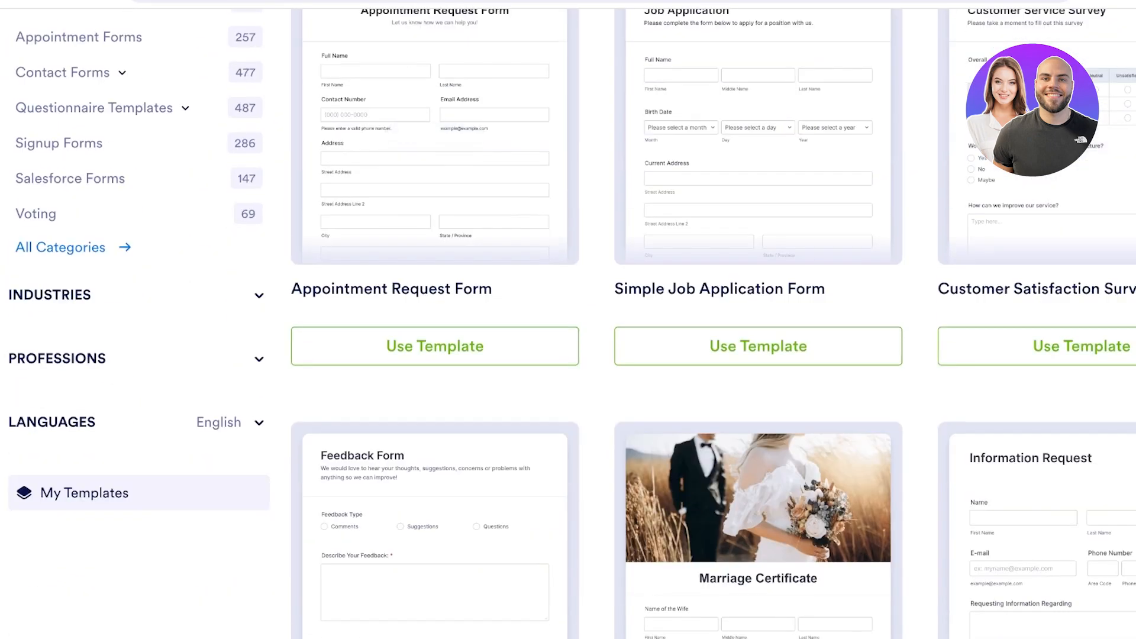
pyautogui.scroll(-2, 568, 320)
pyautogui.scroll(20, 568, 320)
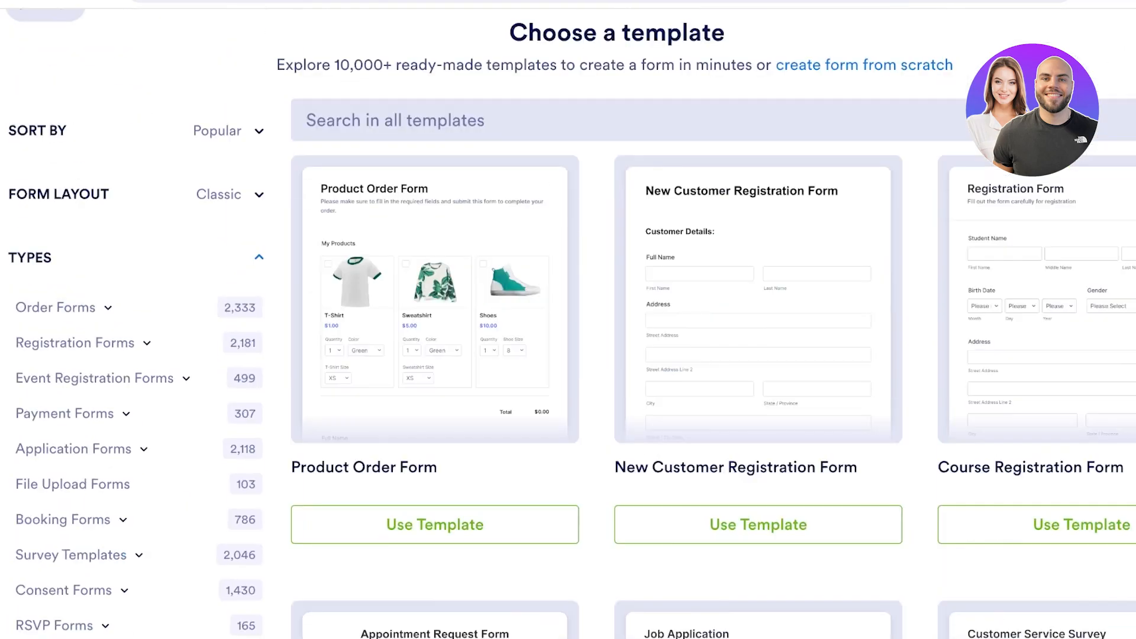
# - Examine the template filters for form layout, types, industries and professions
pyautogui.click(259, 359)
pyautogui.scroll(-1, 568, 319)
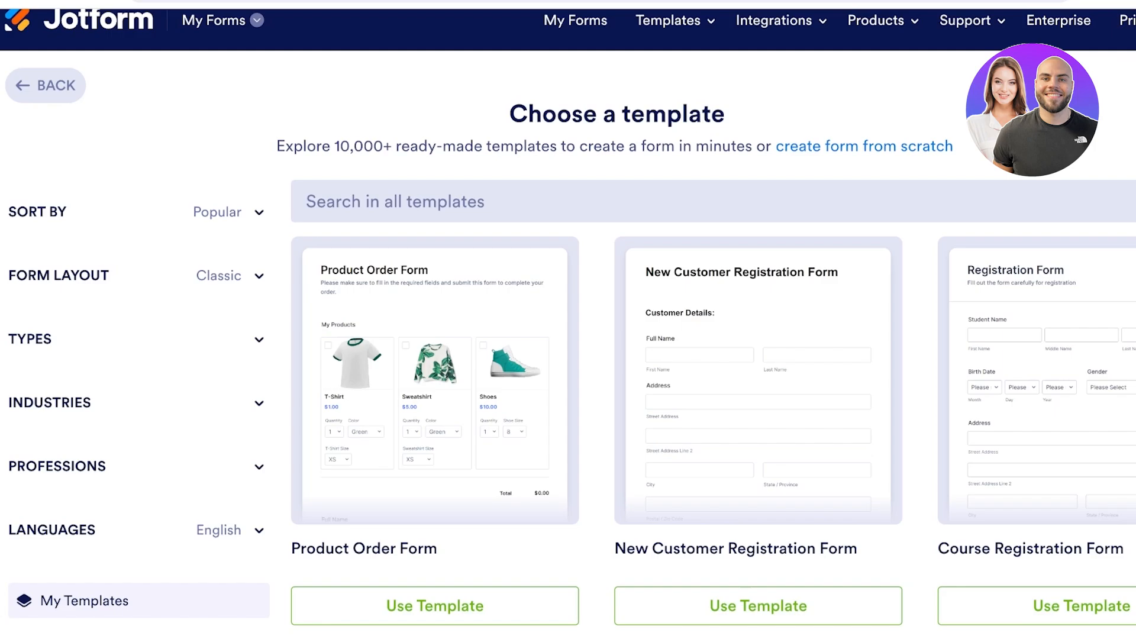
pyautogui.click(260, 467)
pyautogui.scroll(-1, 568, 320)
pyautogui.click(259, 368)
pyautogui.click(259, 304)
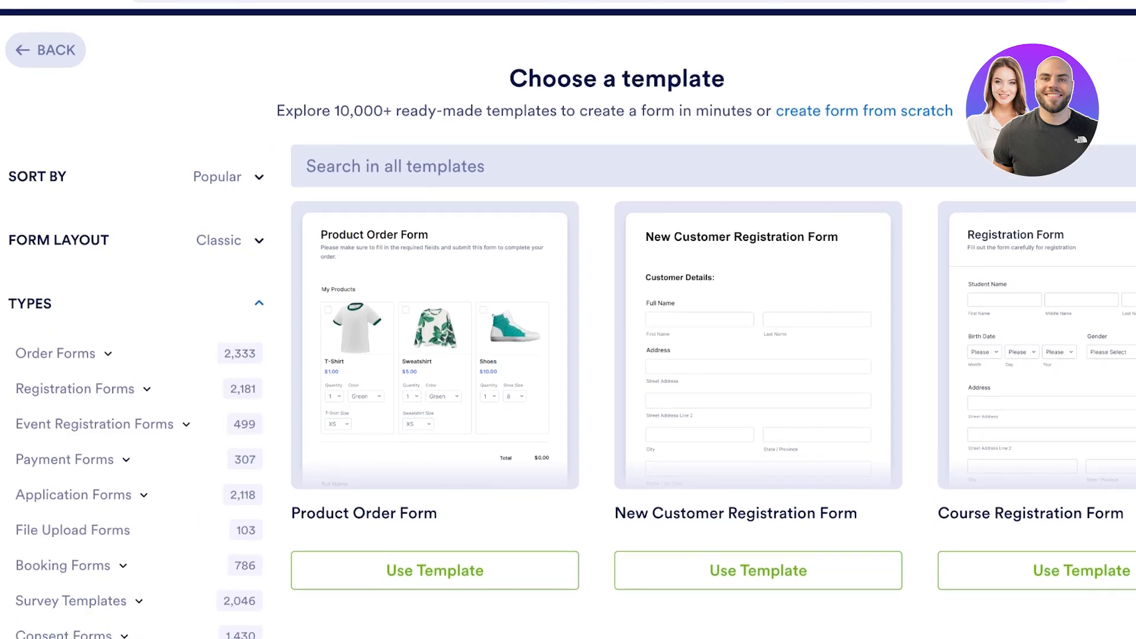
pyautogui.scroll(-3, 568, 319)
pyautogui.scroll(1, 568, 319)
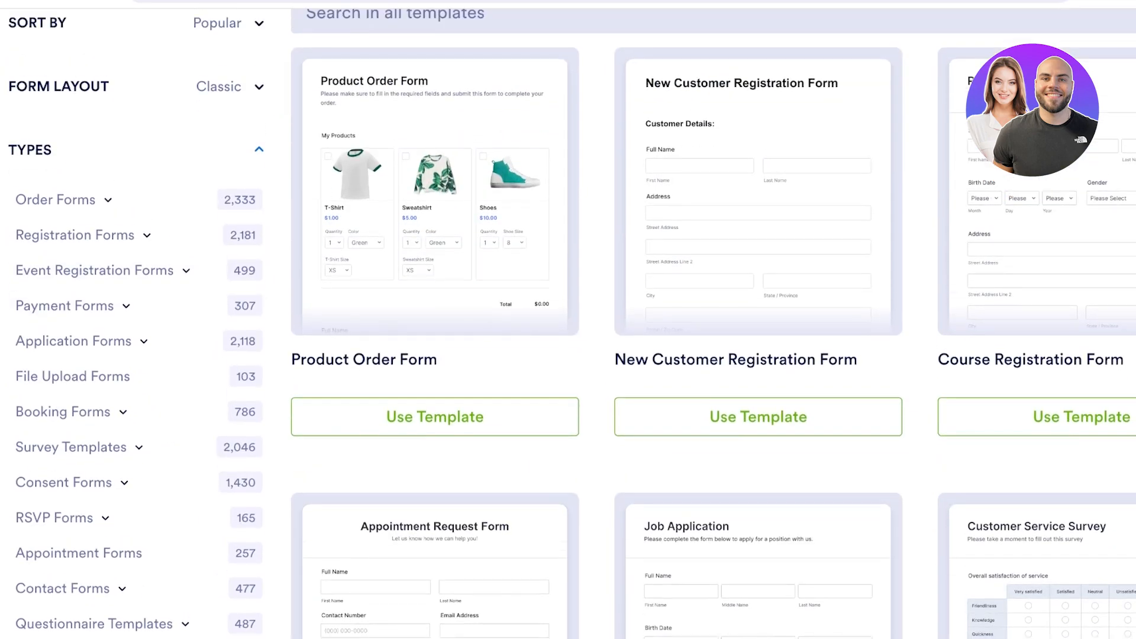
pyautogui.click(260, 94)
pyautogui.click(259, 94)
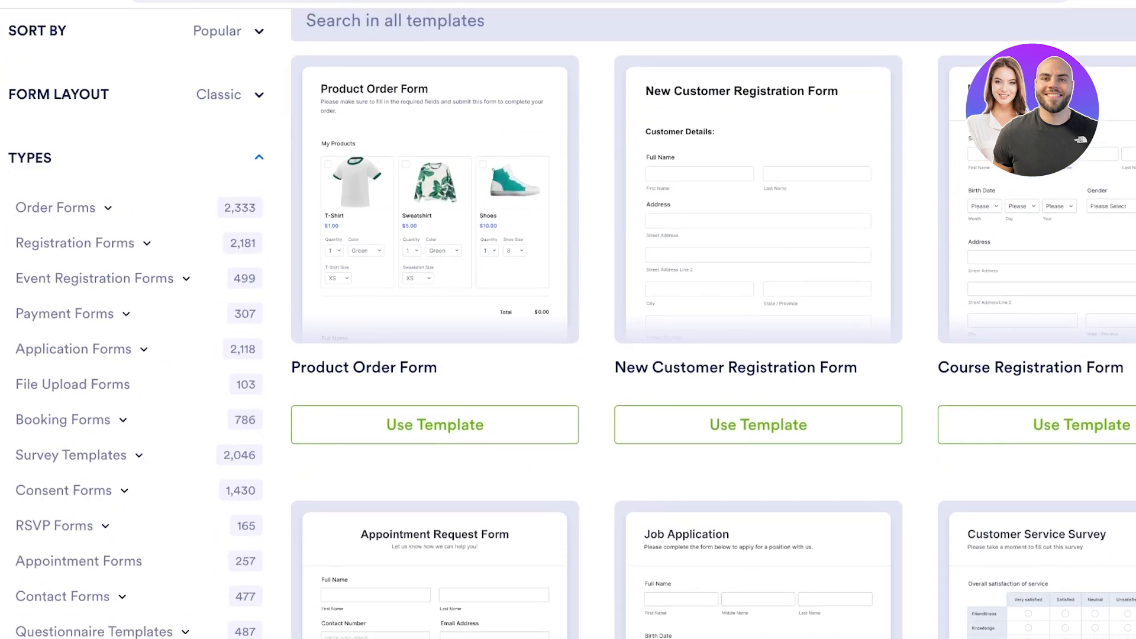
pyautogui.scroll(-5, 136, 324)
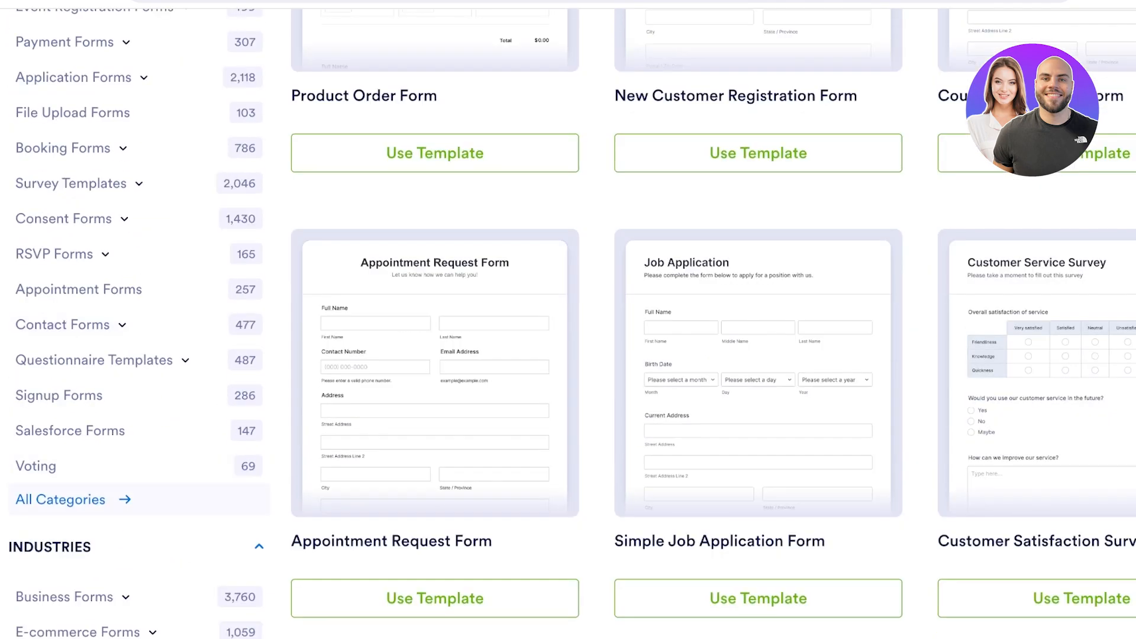
pyautogui.scroll(3, 569, 320)
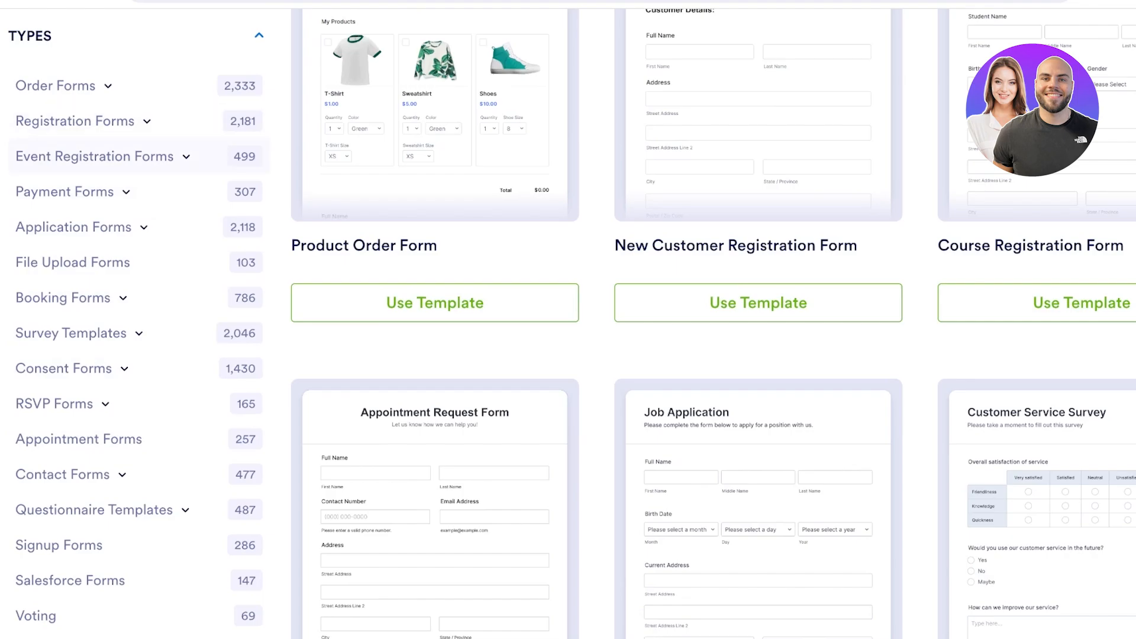
# - Filter the gallery to the Event Registration Forms type and browse the templates in that category
pyautogui.click(95, 156)
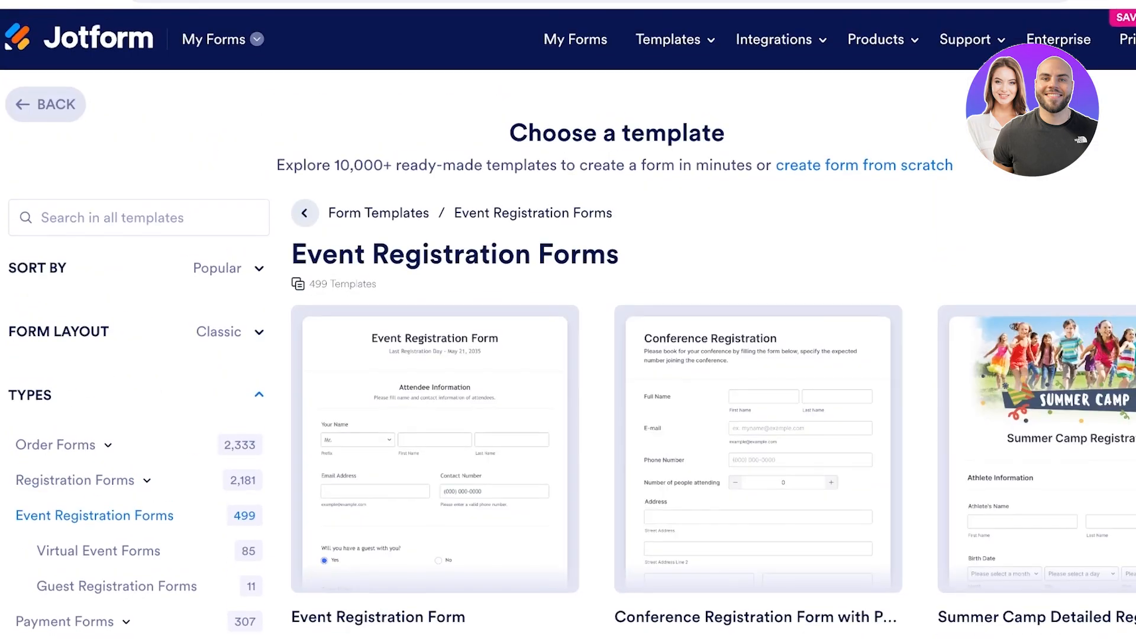
pyautogui.scroll(-3, 435, 449)
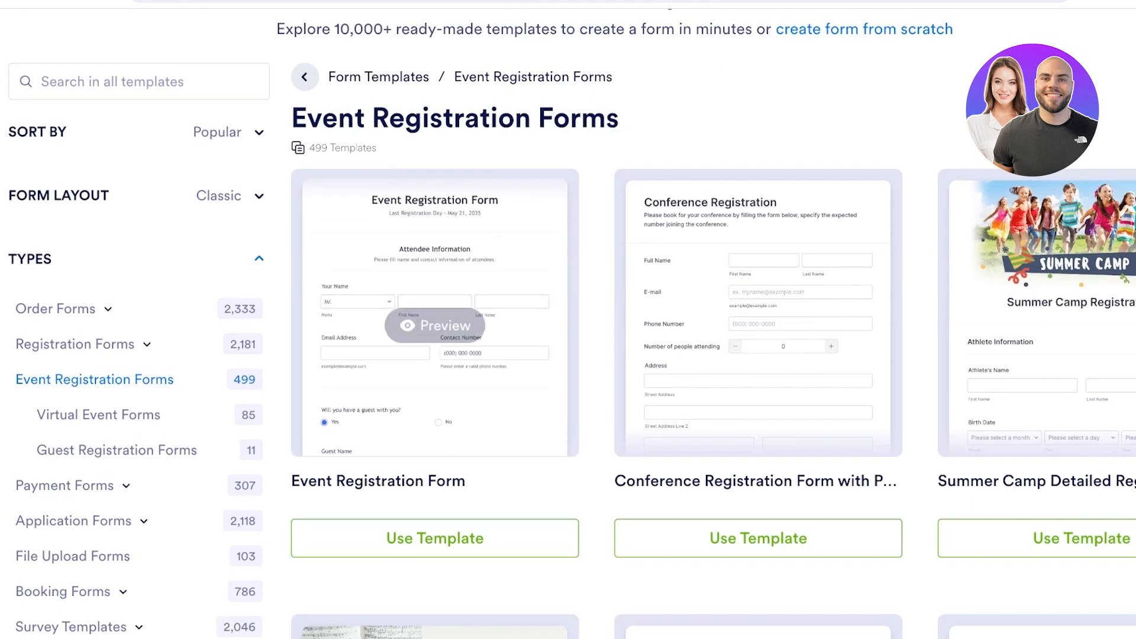
pyautogui.scroll(-1, 435, 317)
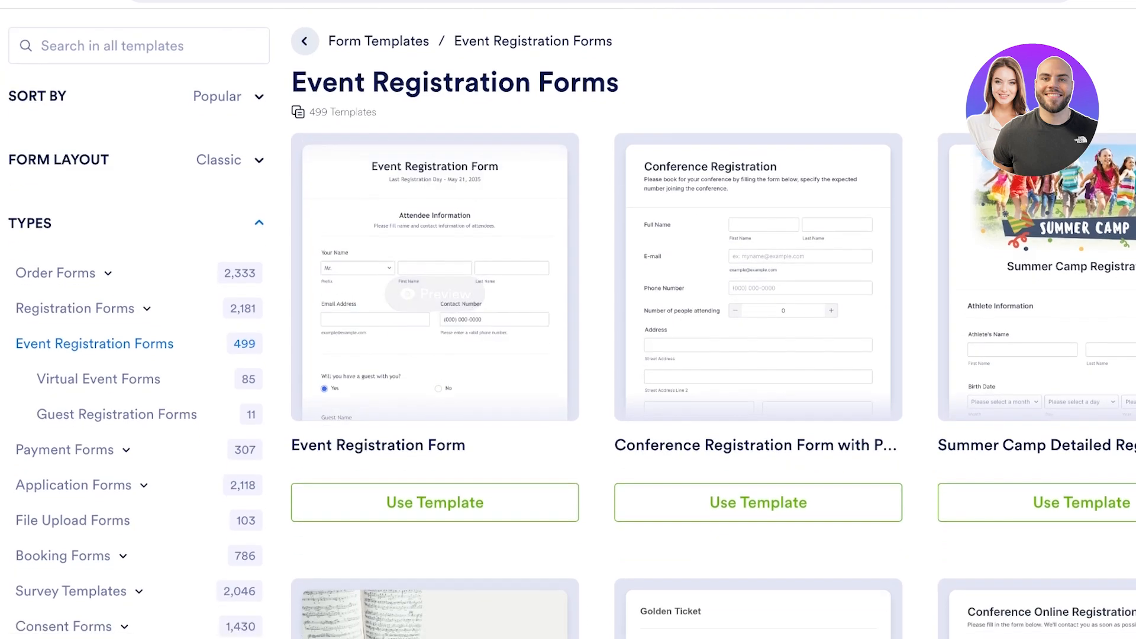
pyautogui.scroll(-5, 572, 324)
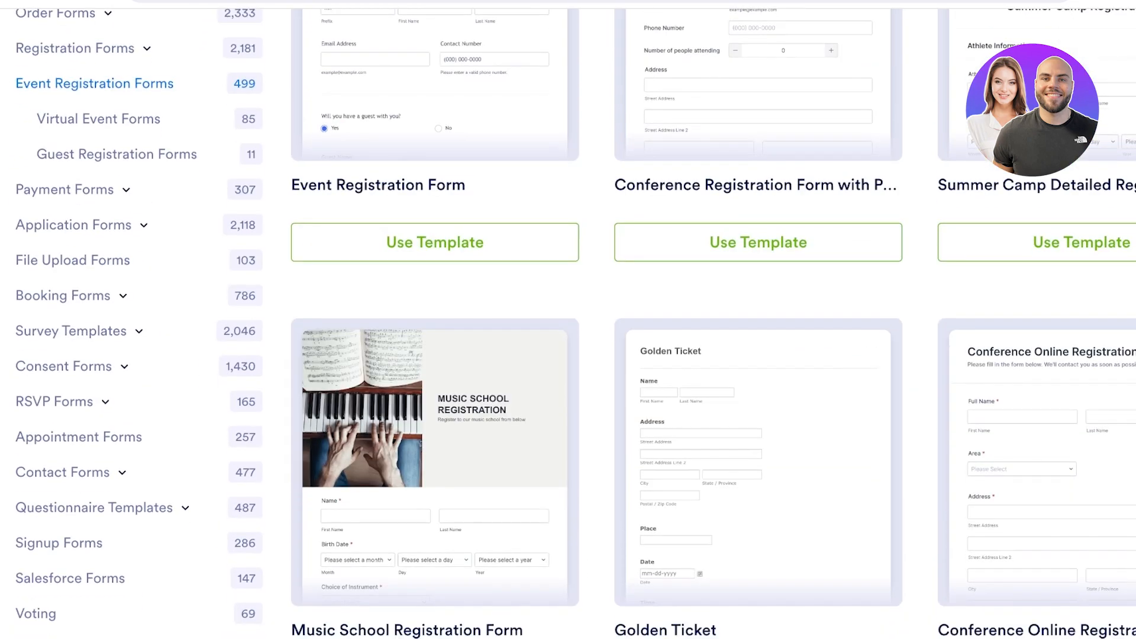
pyautogui.scroll(-14, 572, 324)
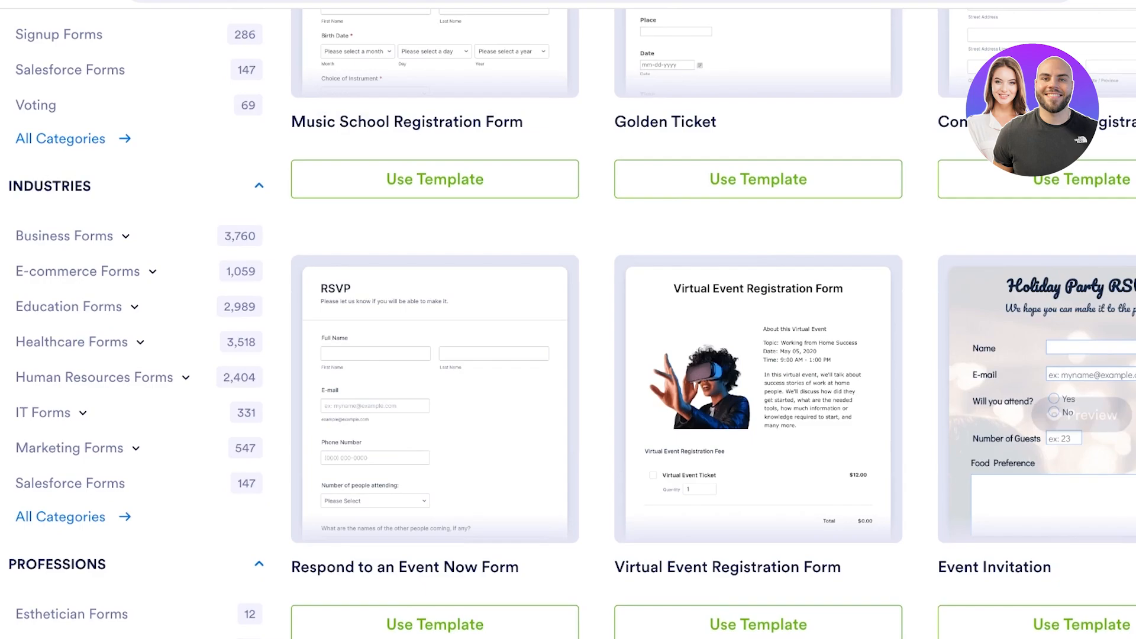
pyautogui.scroll(-7, 568, 324)
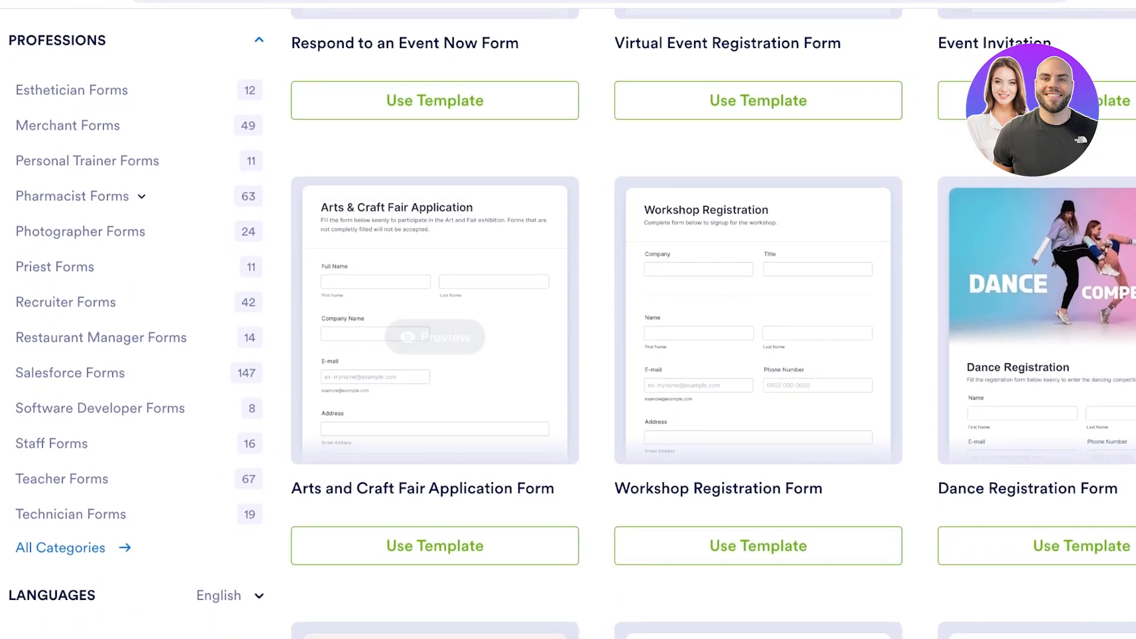
pyautogui.scroll(-4, 758, 266)
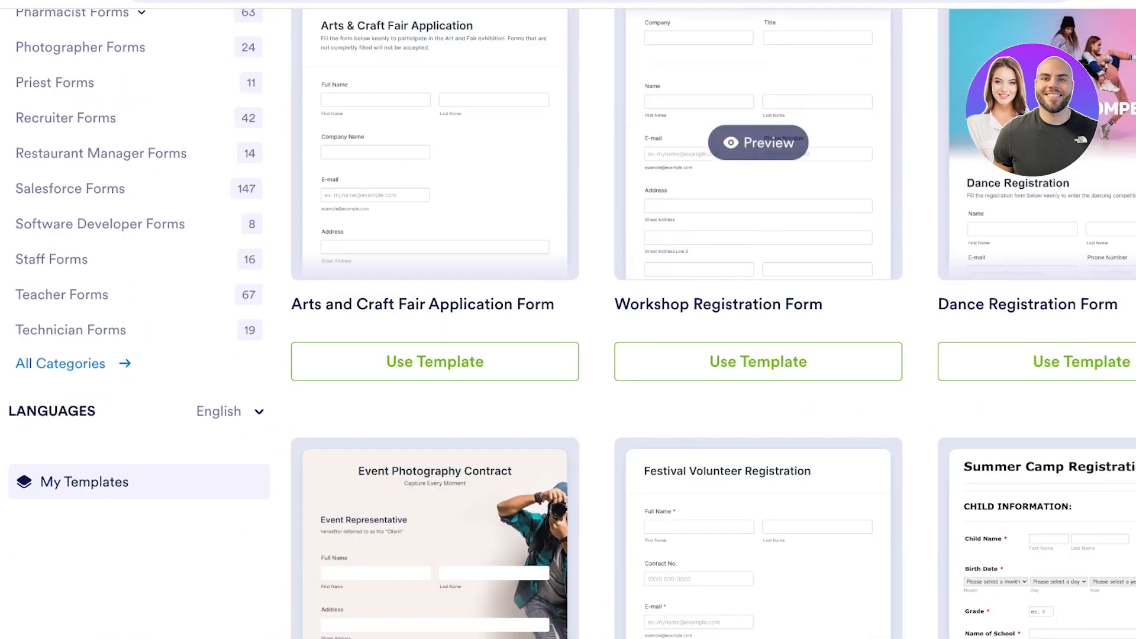
pyautogui.scroll(-4, 759, 266)
pyautogui.scroll(20, 1030, 370)
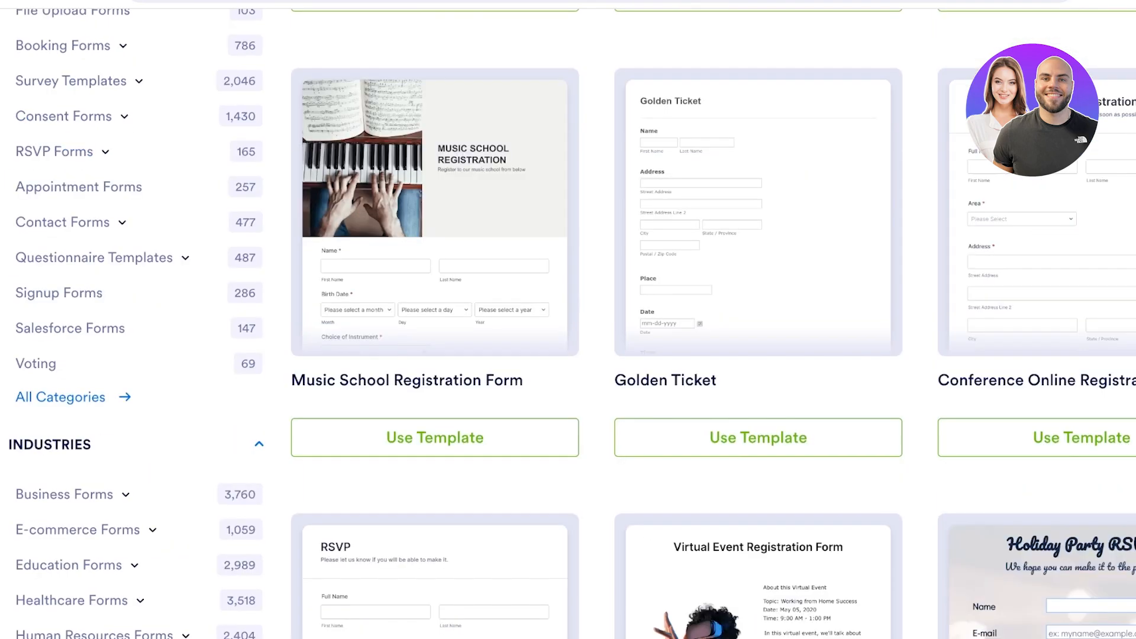
# - Create the form from the "Event Registration Form" template
pyautogui.scroll(-1, 435, 461)
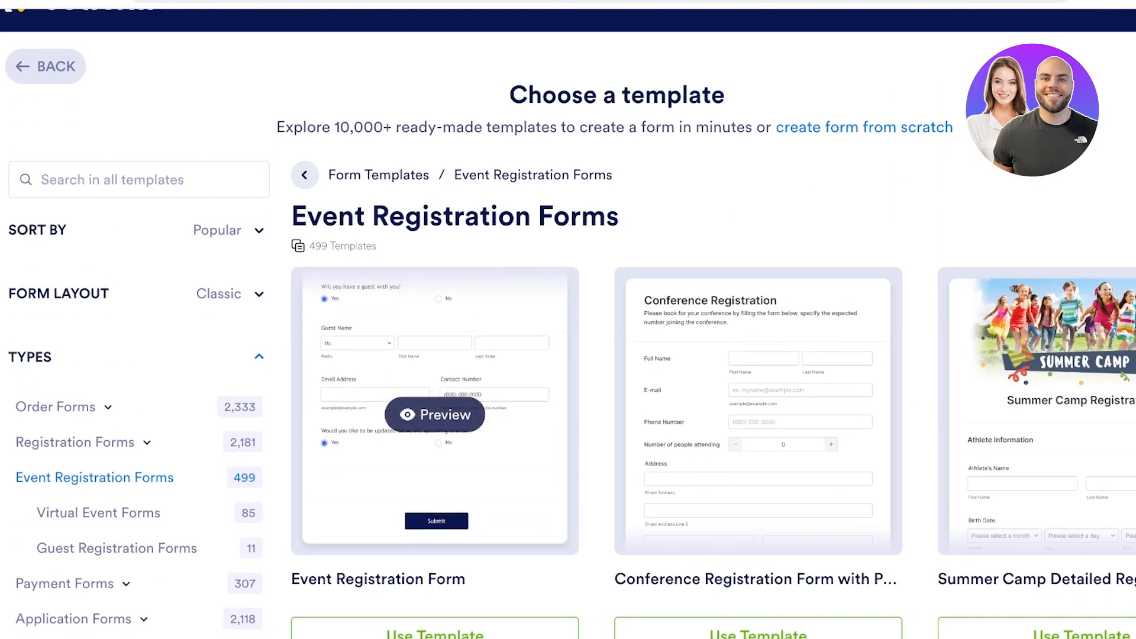
pyautogui.scroll(-3, 435, 414)
pyautogui.click(435, 448)
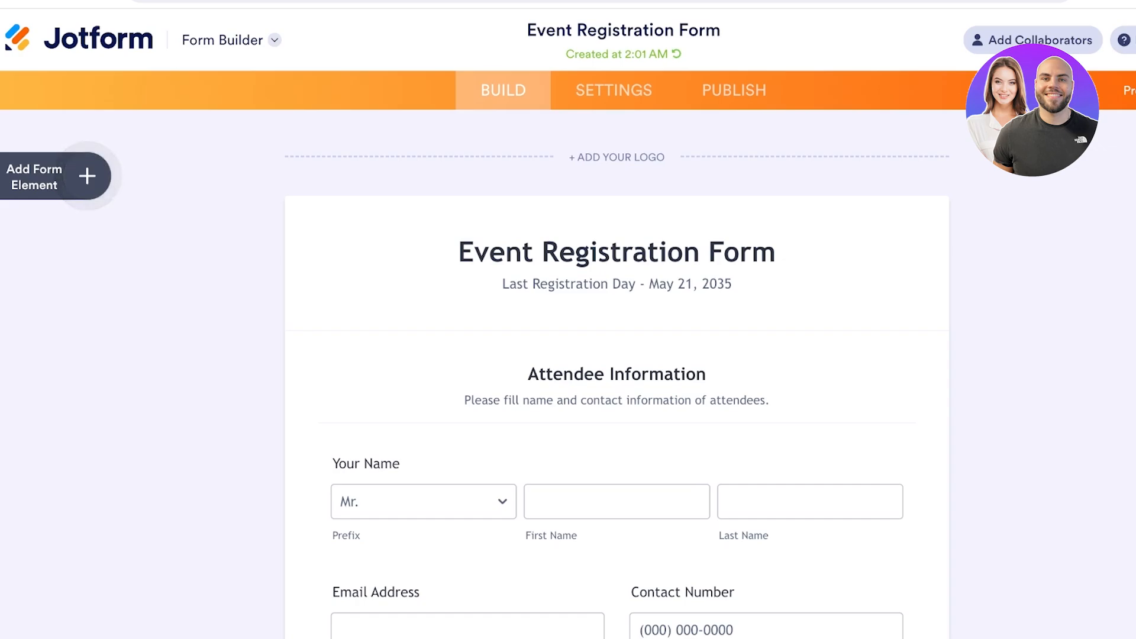
# - Examine the basic form elements and the payment gateways that can be added to the form
pyautogui.scroll(-3, 568, 319)
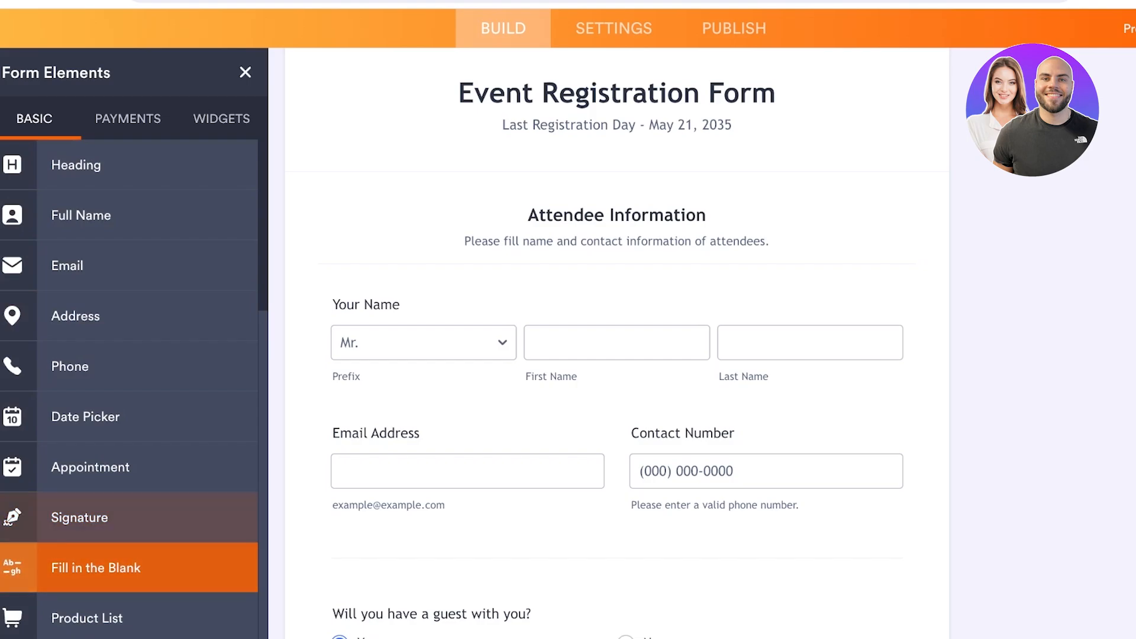
pyautogui.click(128, 118)
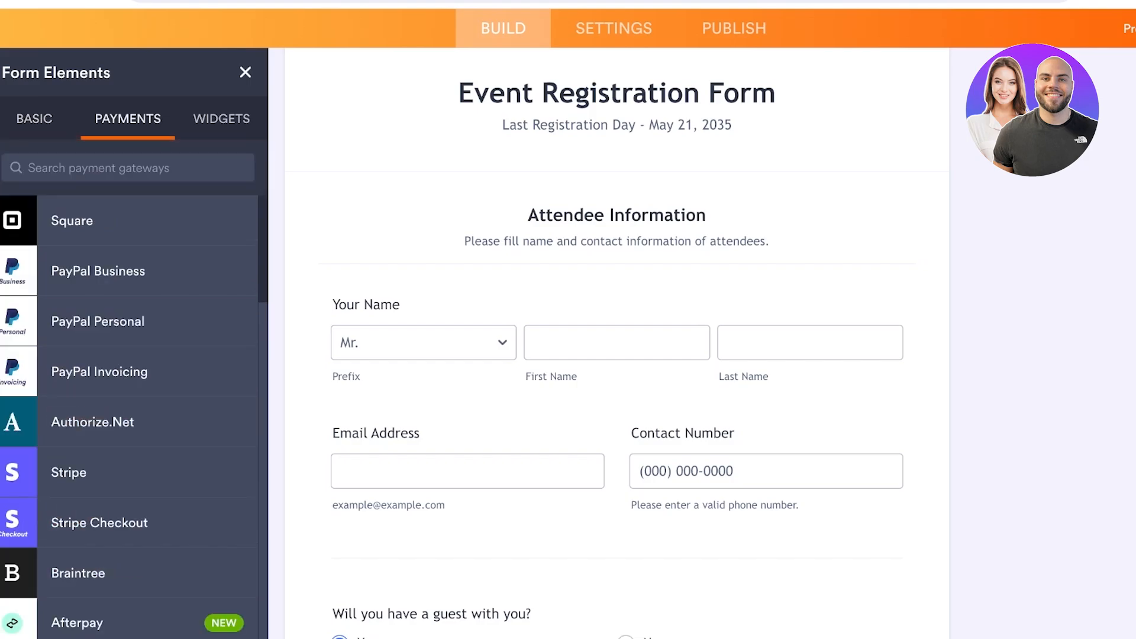
pyautogui.click(34, 118)
pyautogui.click(128, 118)
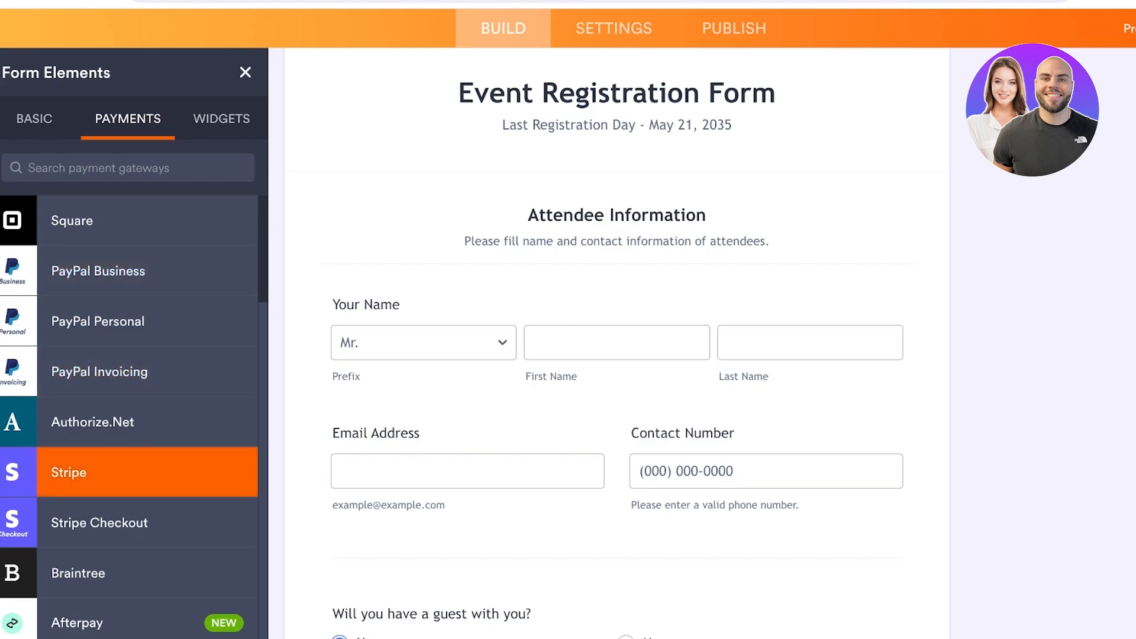
pyautogui.scroll(-7, 148, 456)
pyautogui.scroll(-4, 148, 408)
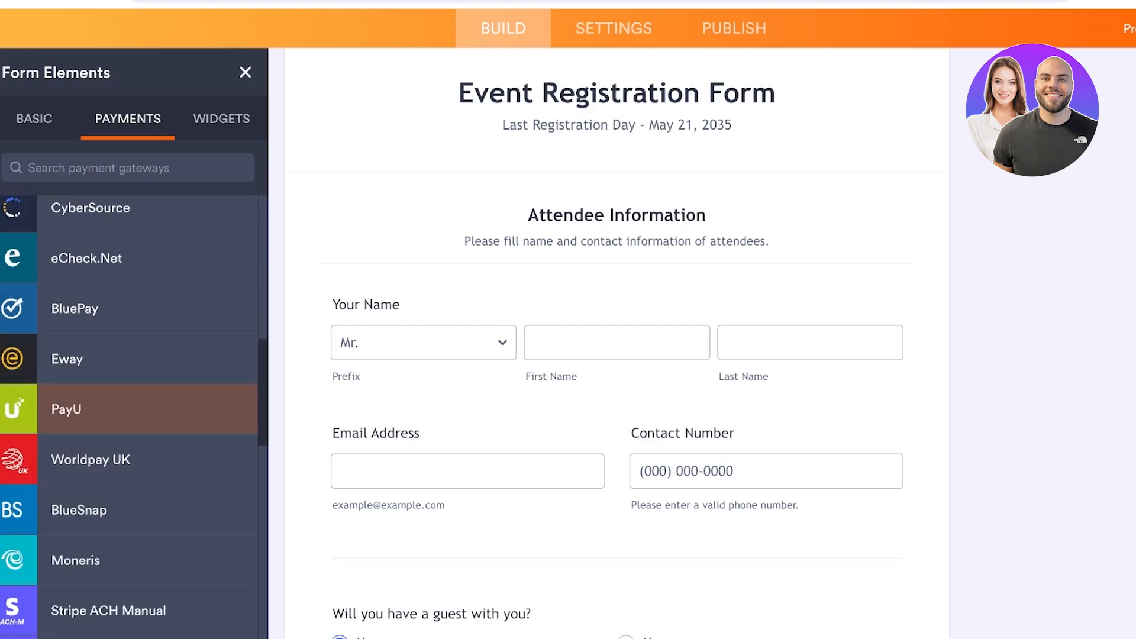
pyautogui.scroll(-10, 148, 426)
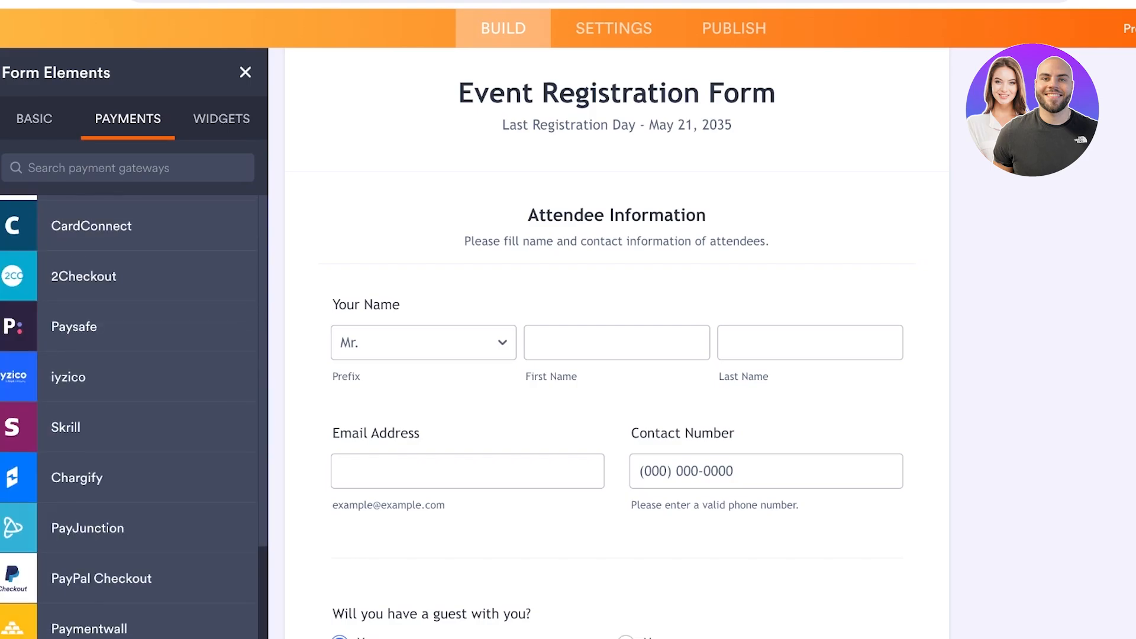
pyautogui.scroll(10, 148, 426)
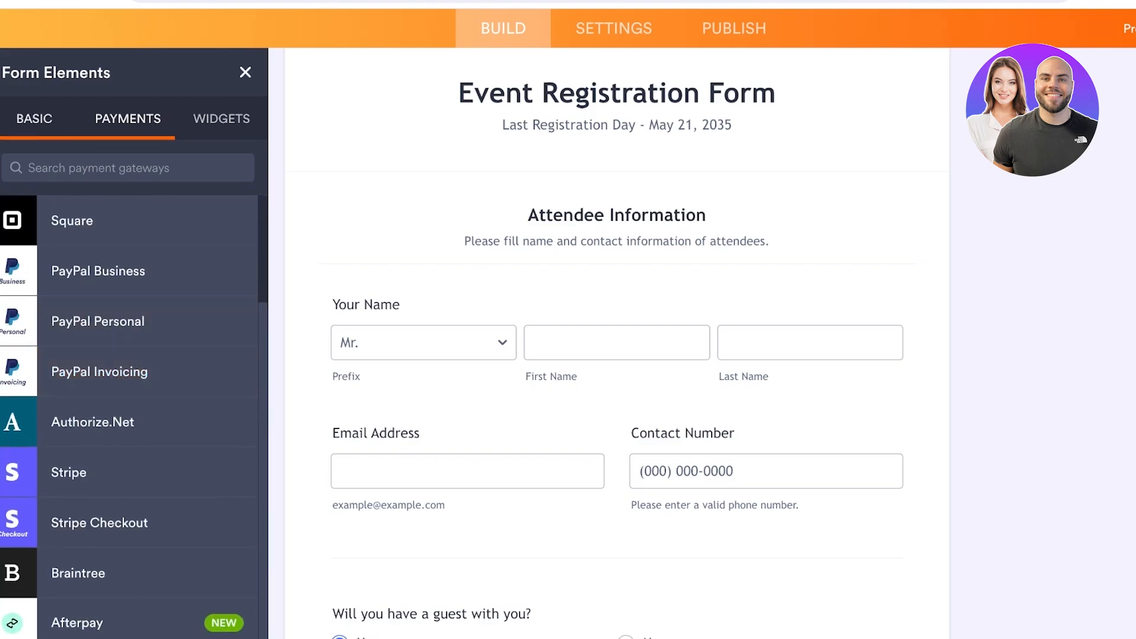
pyautogui.click(34, 118)
# - Replace the form's main heading with "First Aid Seminar Signup"
pyautogui.click(530, 225)
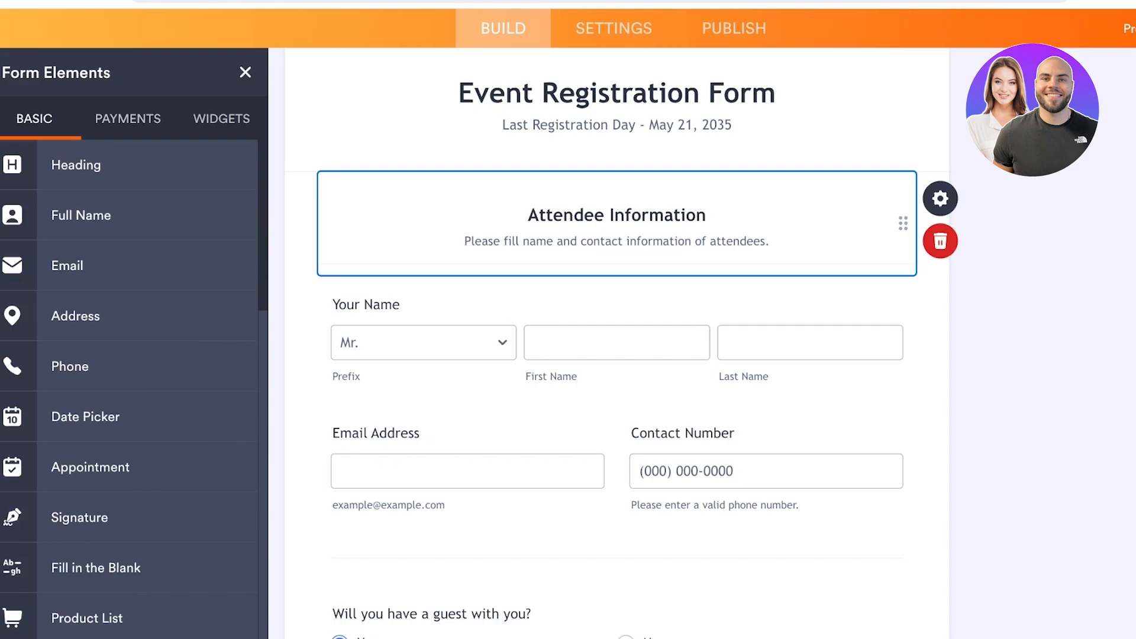
pyautogui.scroll(3, 526, 237)
pyautogui.click(522, 251)
pyautogui.click(542, 252)
pyautogui.hotkey('ctrl', 'shift', 'Right')
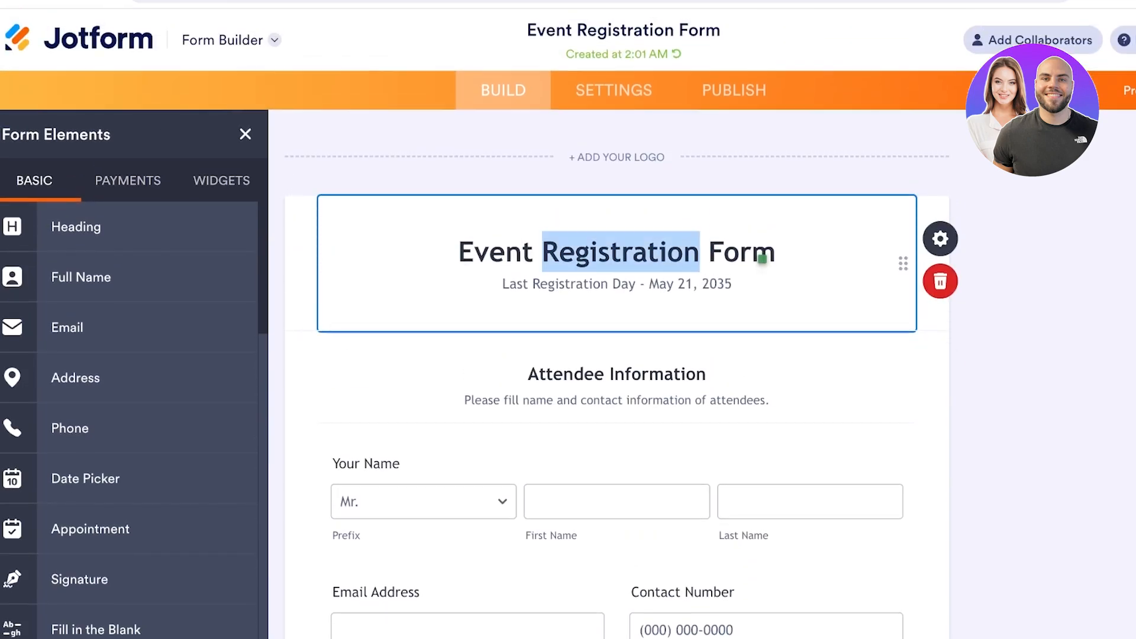
pyautogui.hotkey('ctrl', 'a')
pyautogui.write('A')
pyautogui.press('BackSpace')
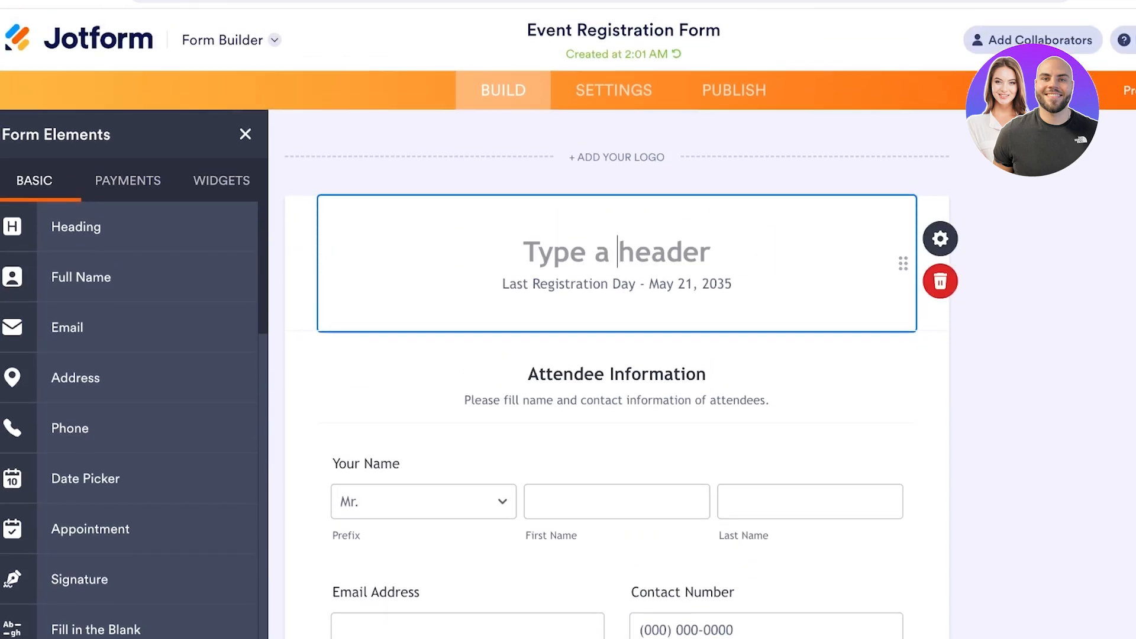
pyautogui.write('F')
pyautogui.press('BackSpace')
pyautogui.write('Sem')
pyautogui.press('BackSpace')
pyautogui.press('BackSpace')
pyautogui.press('BackSpace')
pyautogui.write('First Aid ')
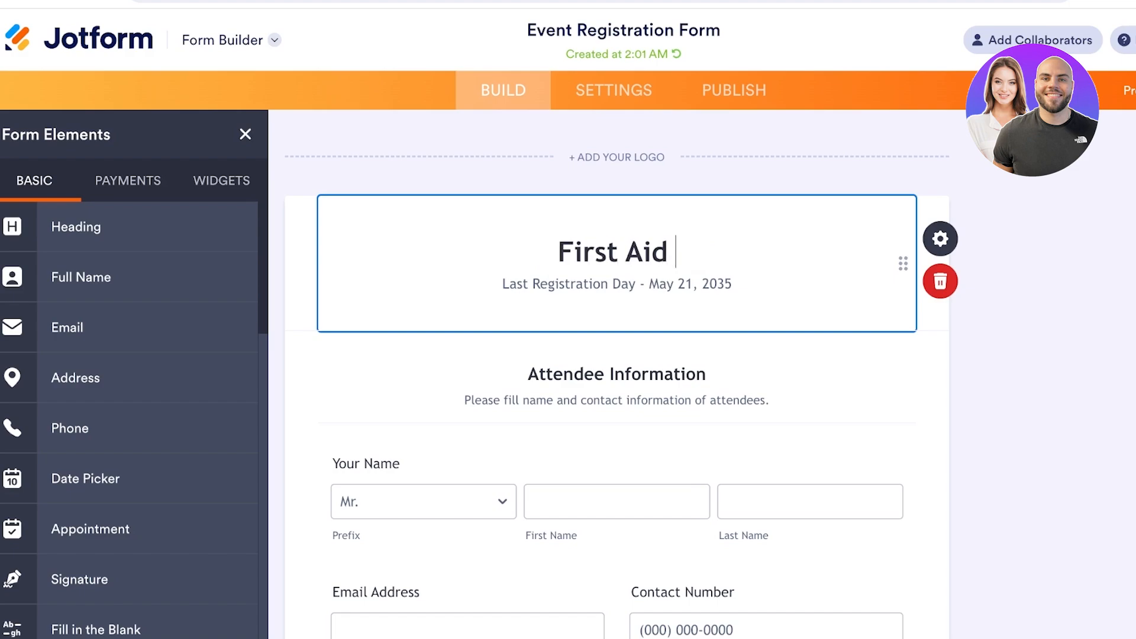
pyautogui.write('Seminar Sign')
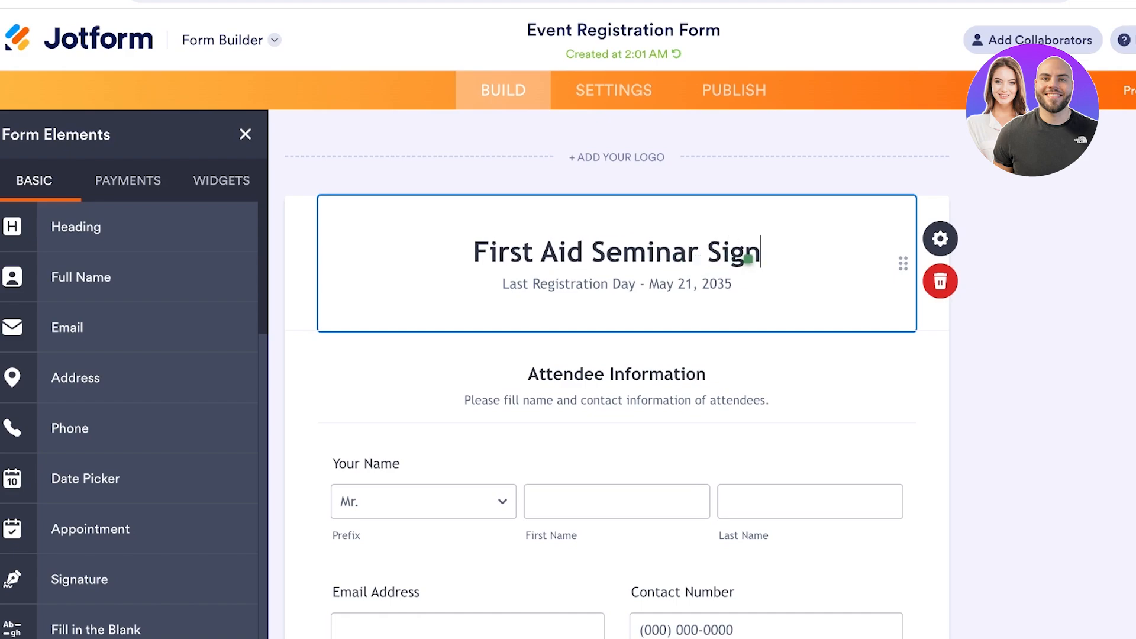
pyautogui.write('up')
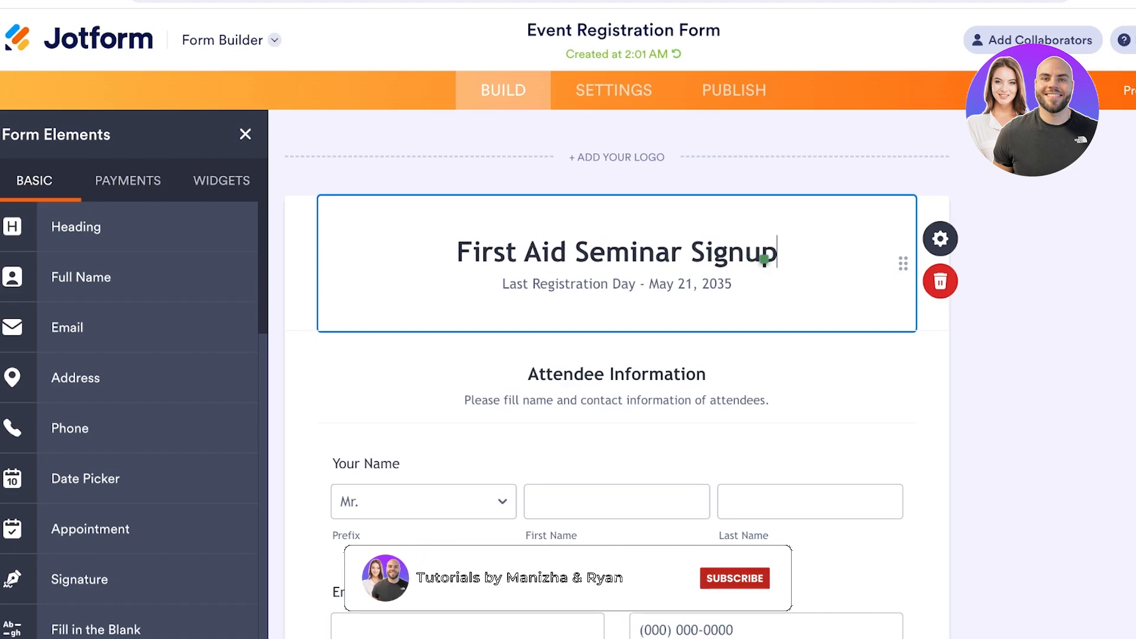
# - Replace the form's subheader with "Last date for registration : 22 June, 2024."
pyautogui.press('Tab')
pyautogui.press('BackSpace')
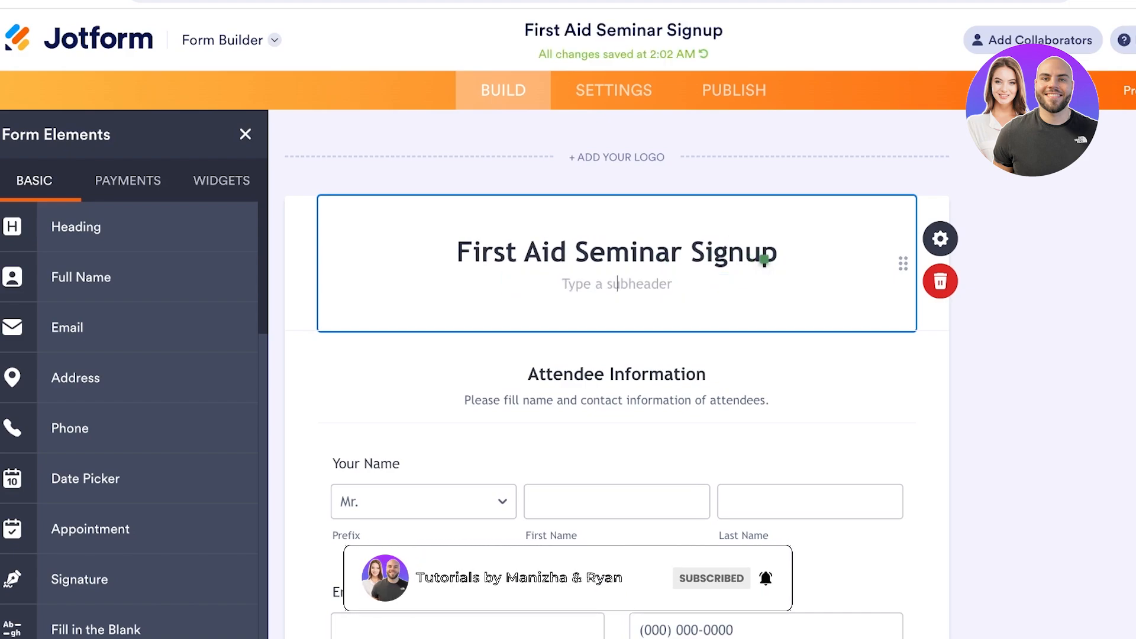
pyautogui.write('Last da')
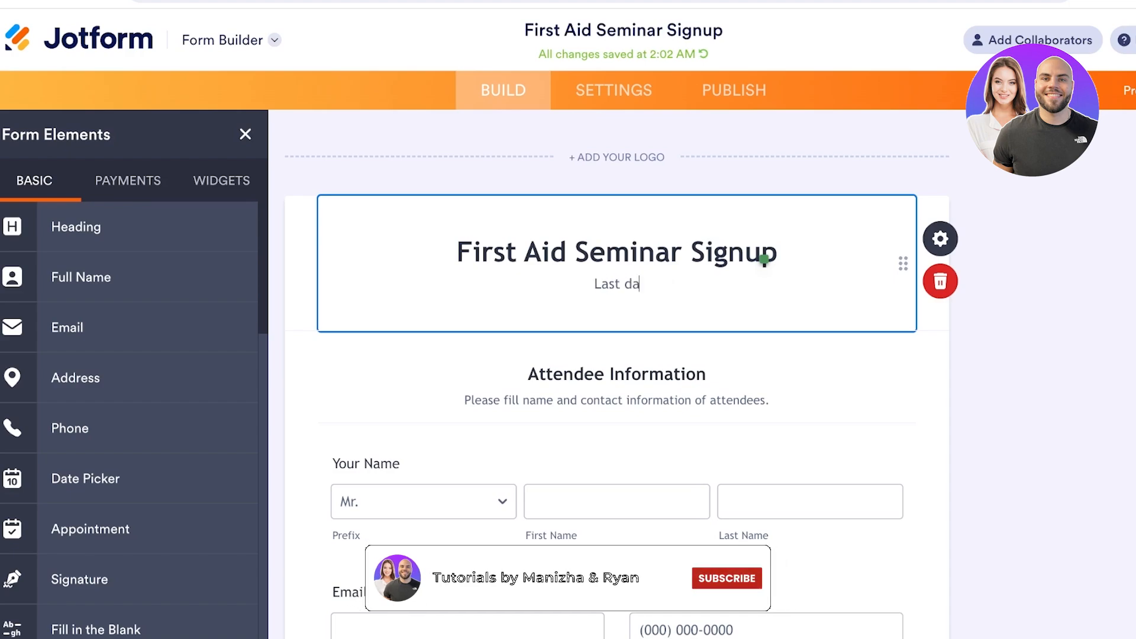
pyautogui.write('te for regis')
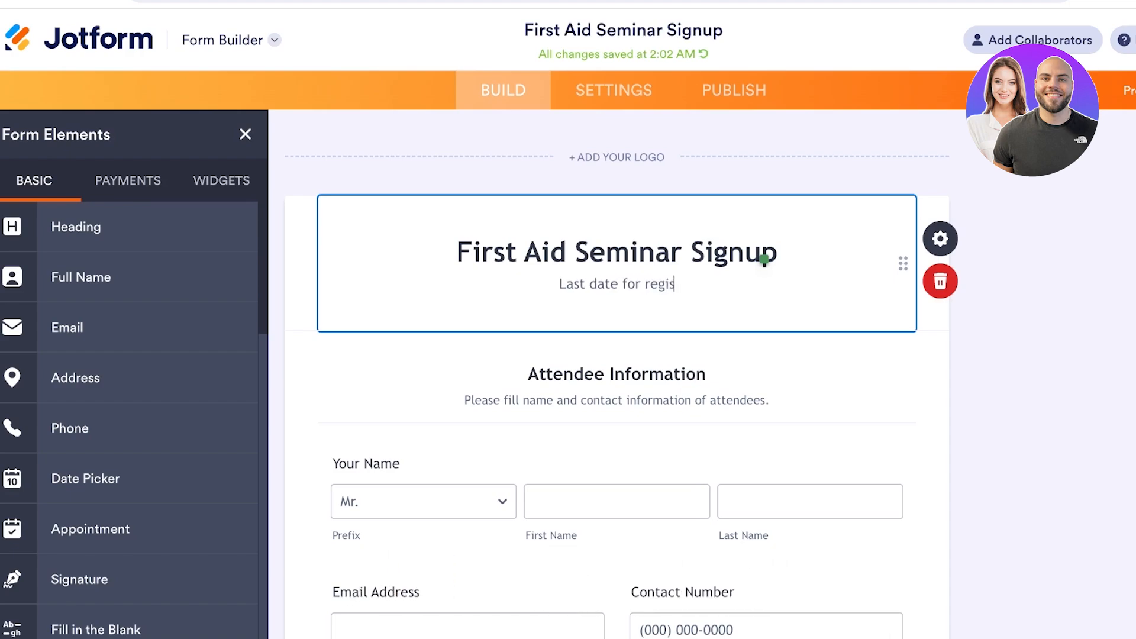
pyautogui.write('tration : ')
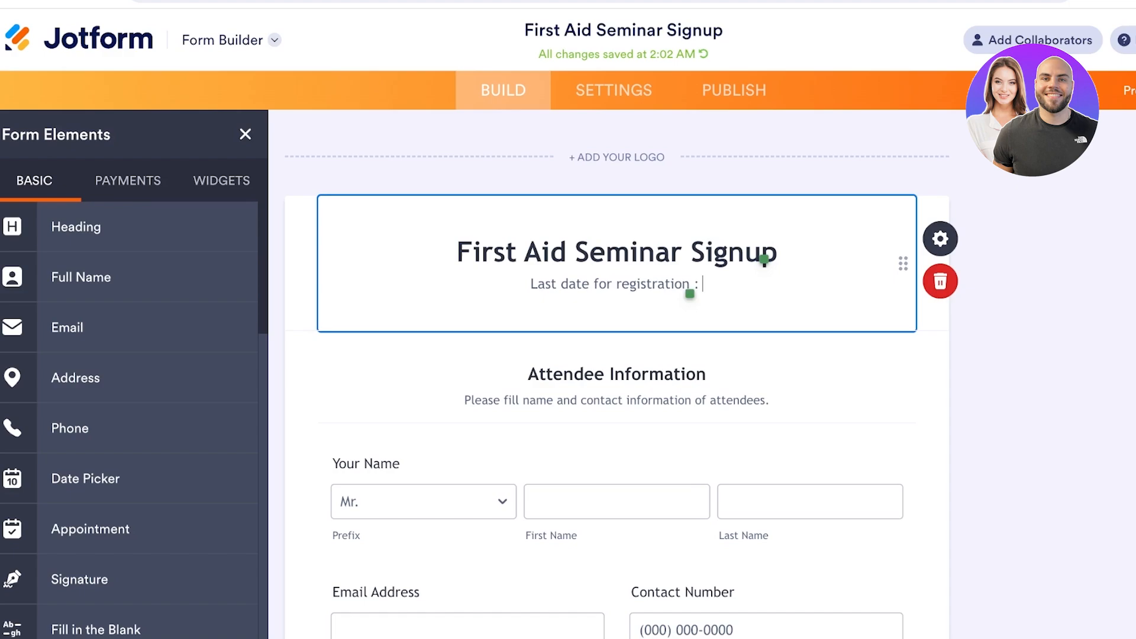
pyautogui.write('22')
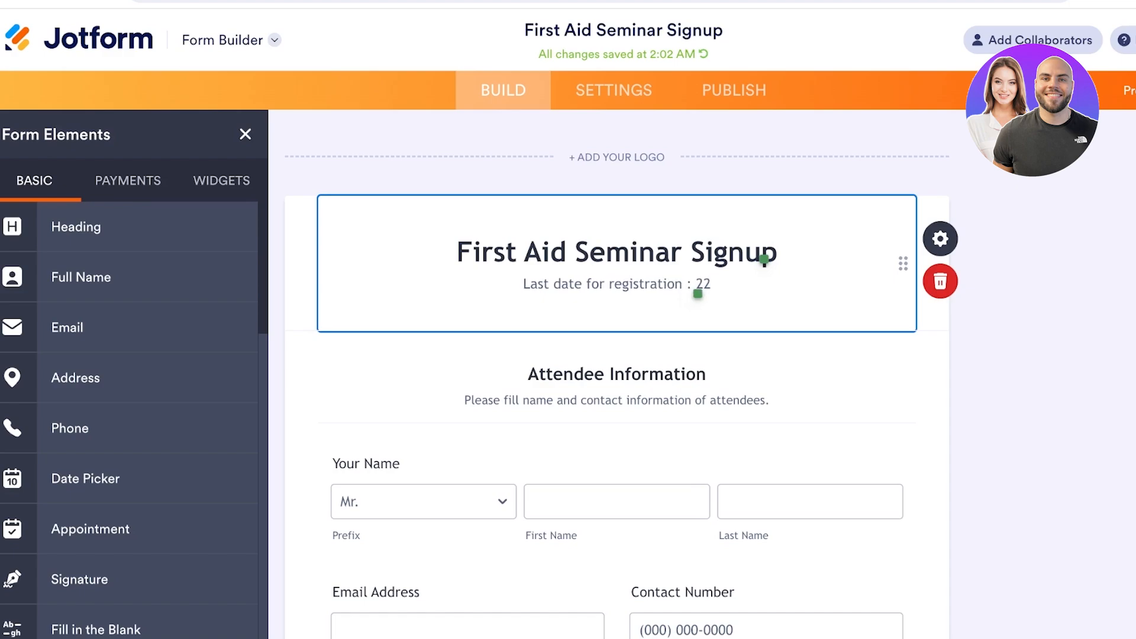
pyautogui.write(' June, 2024.')
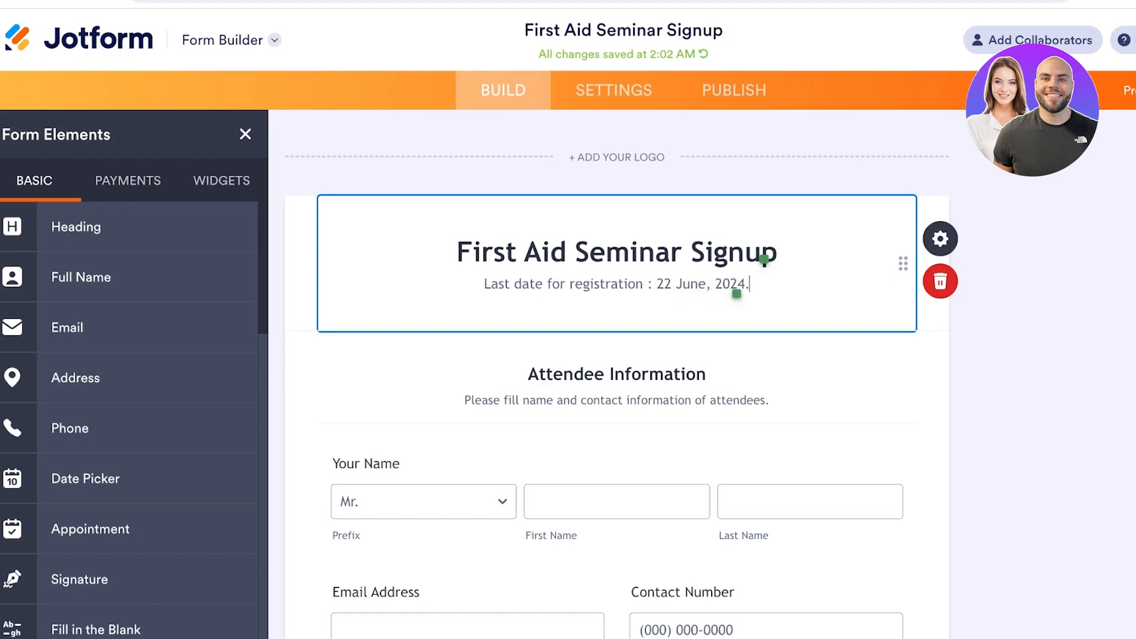
# - Delete the template's "Your Name" field from the Attendee Information section
pyautogui.scroll(-1, 617, 379)
pyautogui.click(616, 433)
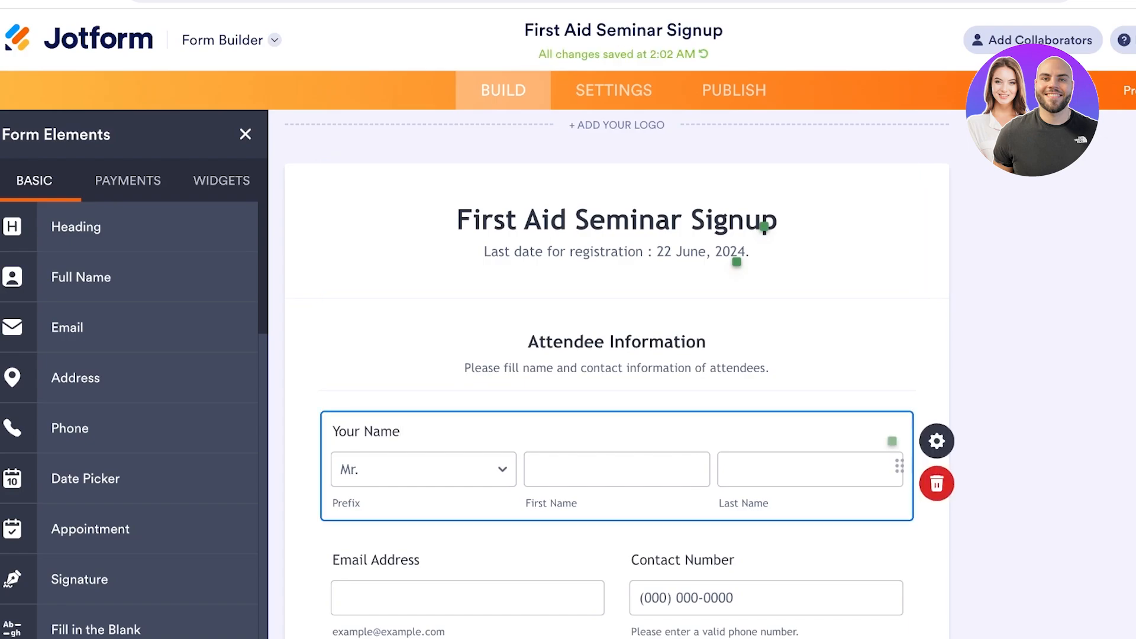
pyautogui.click(936, 441)
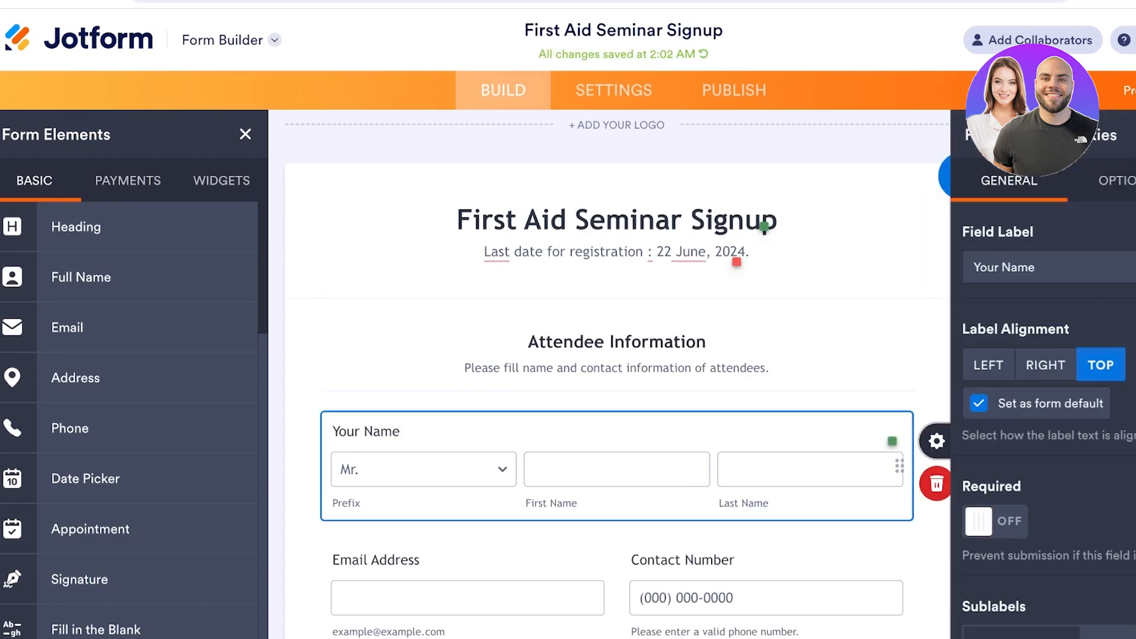
pyautogui.click(1134, 134)
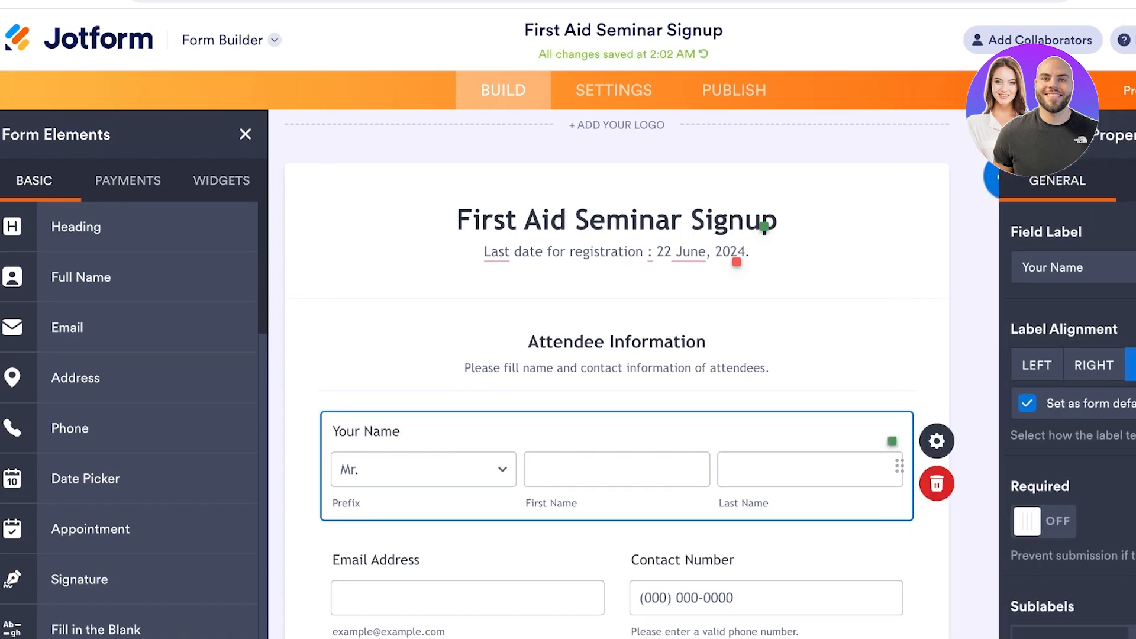
pyautogui.click(937, 482)
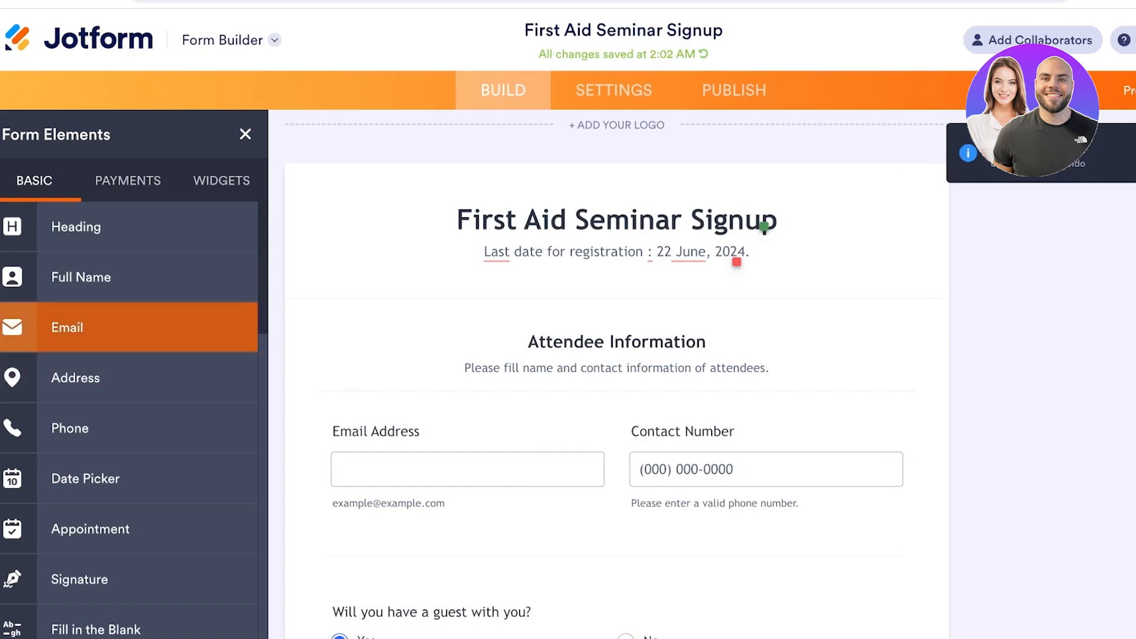
# - Add a new Full Name field and place it directly under the Attendee Information heading, above the Email Address field
pyautogui.scroll(-3, 617, 379)
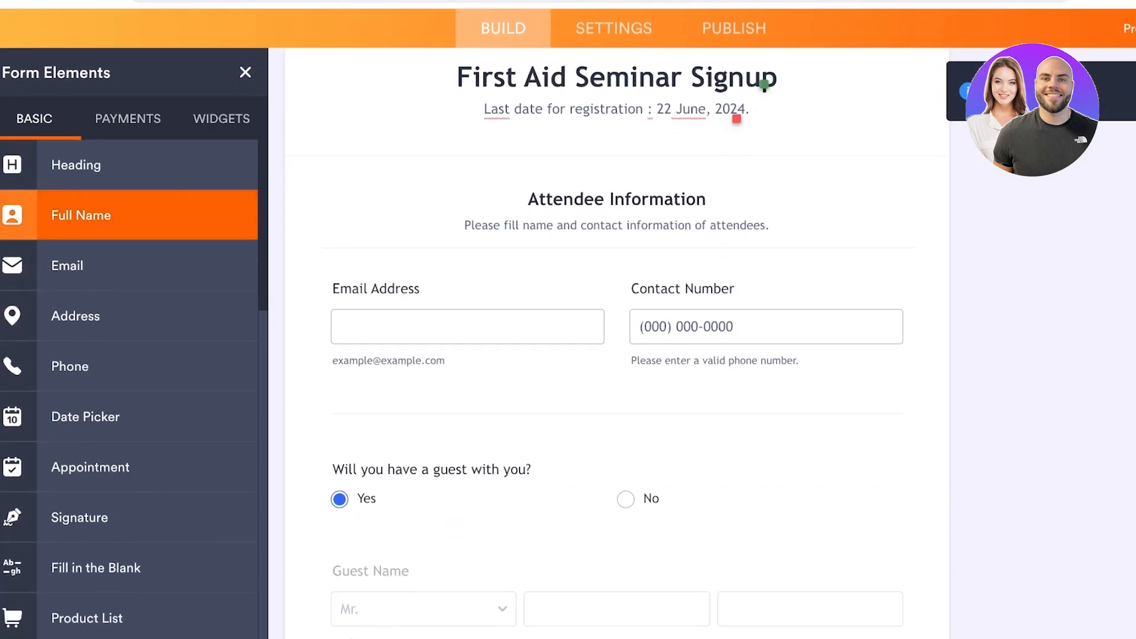
pyautogui.moveTo(131, 215); pyautogui.dragTo(169, 211)
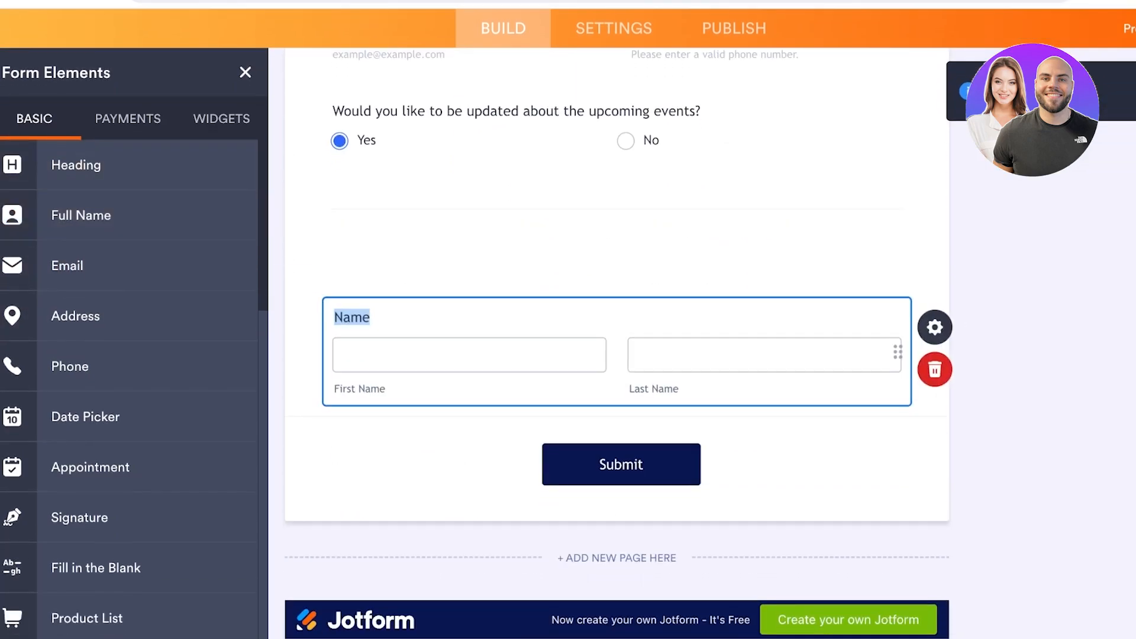
pyautogui.click(1029, 461)
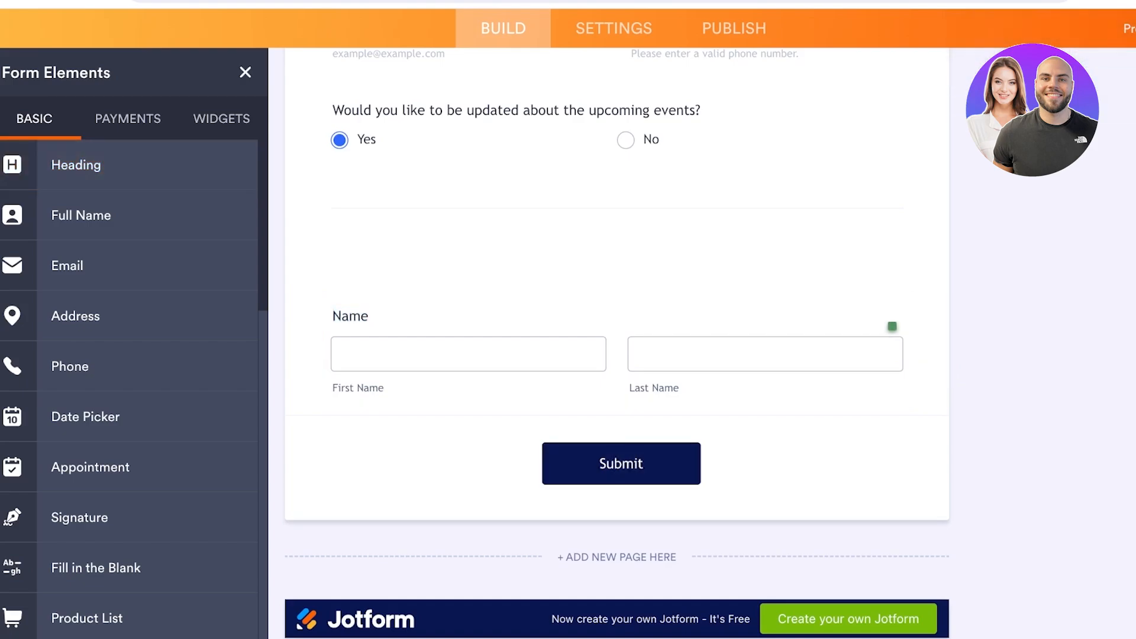
pyautogui.click(617, 352)
pyautogui.moveTo(892, 327); pyautogui.dragTo(764, 248)
pyautogui.moveTo(900, 460); pyautogui.dragTo(892, 253)
pyautogui.scroll(4, 617, 343)
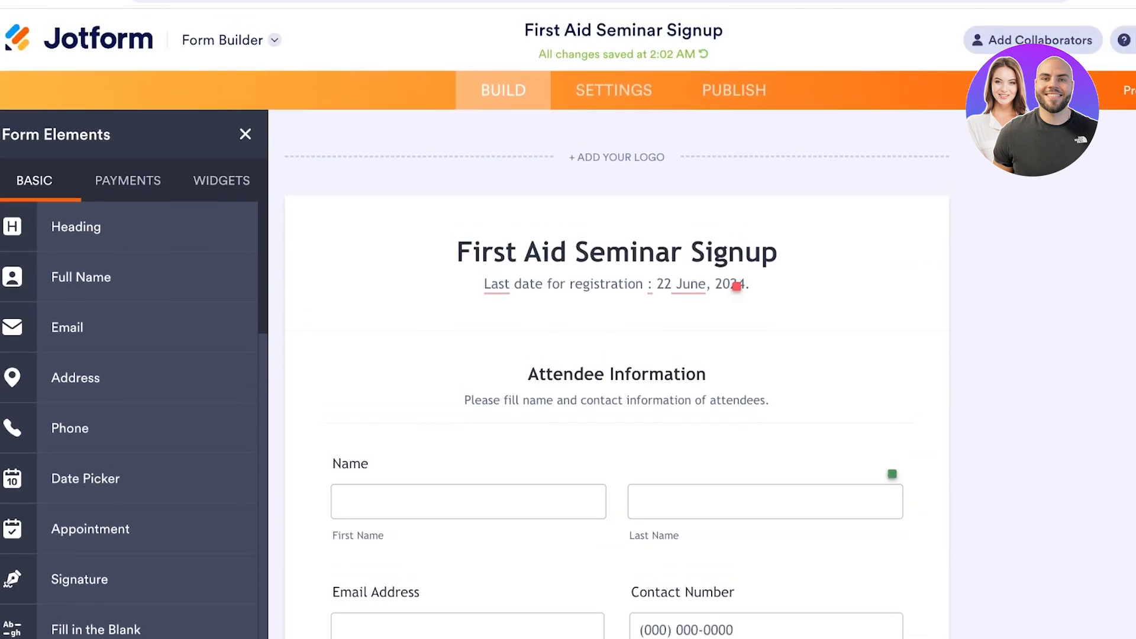
# - Open the new Name field's properties and review its general settings, including label alignment, required status and sublabels
pyautogui.scroll(-4, 616, 344)
pyautogui.click(358, 299)
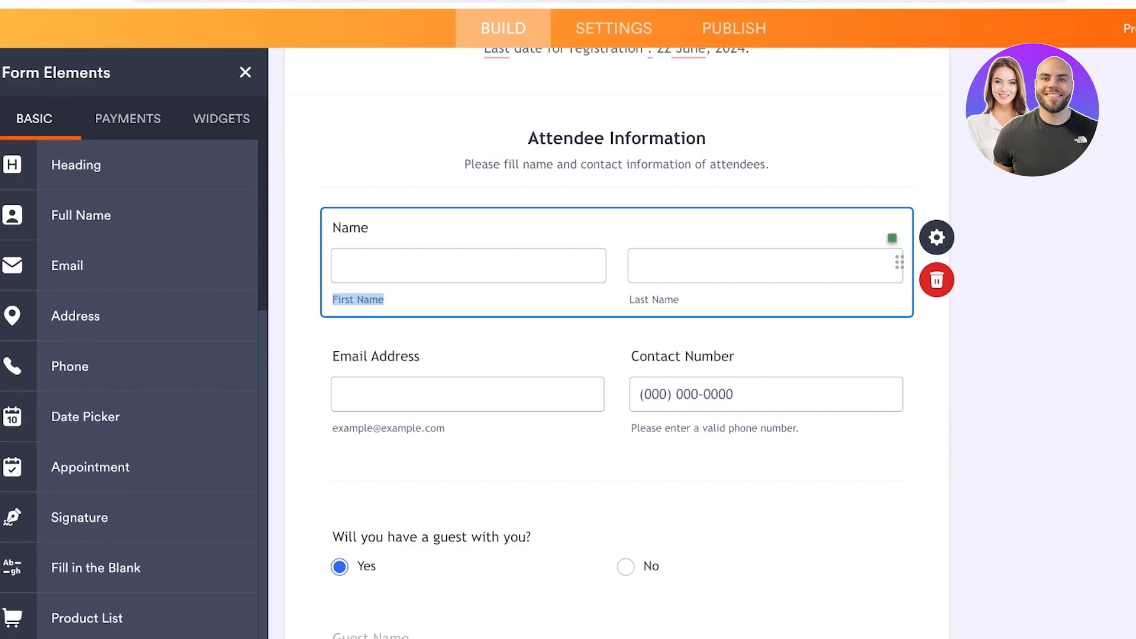
pyautogui.click(937, 237)
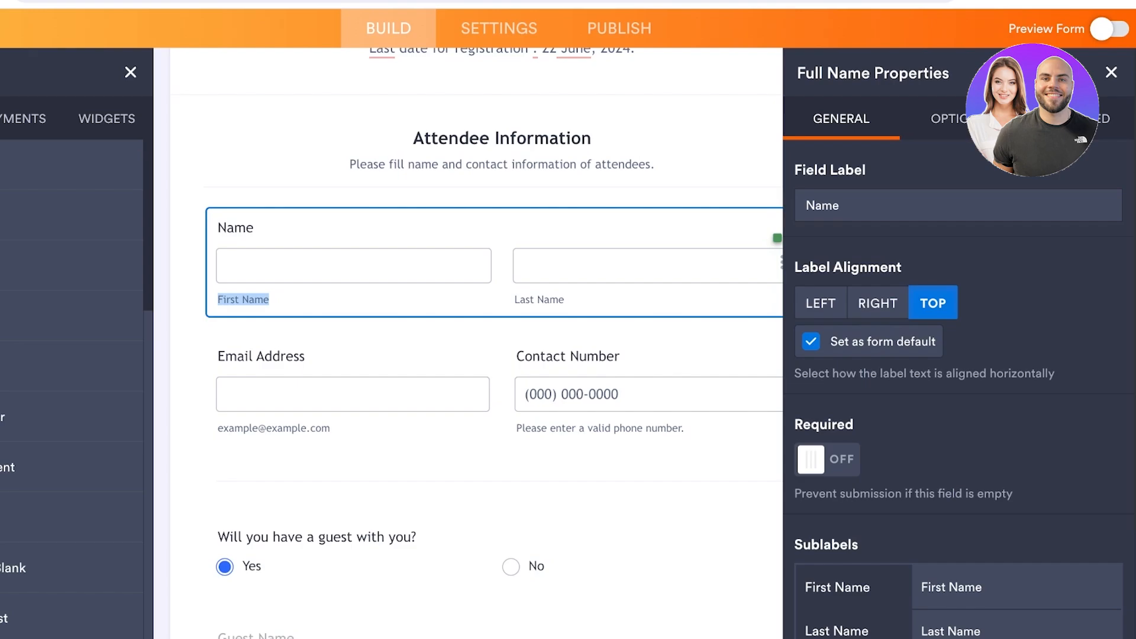
pyautogui.scroll(-3, 959, 343)
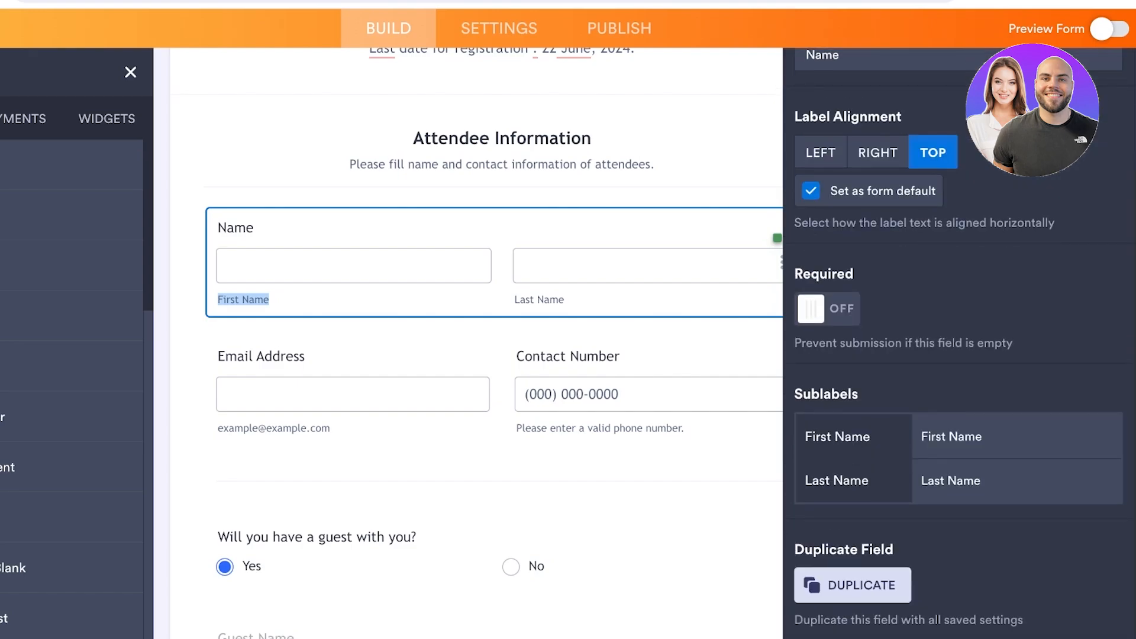
pyautogui.scroll(3, 959, 343)
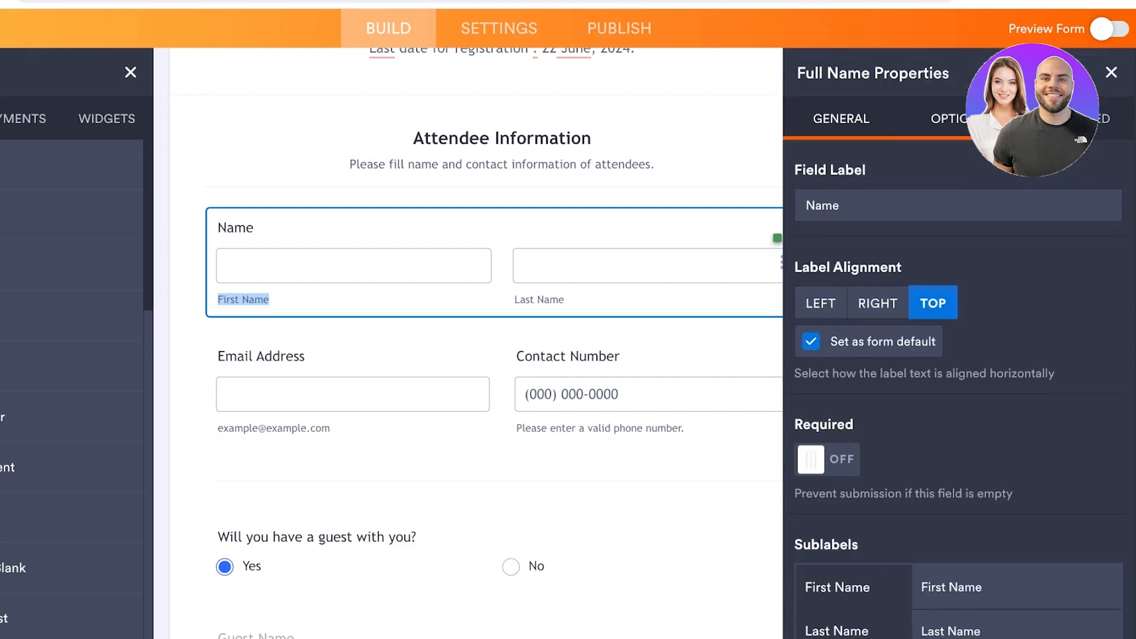
# - Try out the middle name option on the Name field
pyautogui.click(959, 119)
pyautogui.click(827, 205)
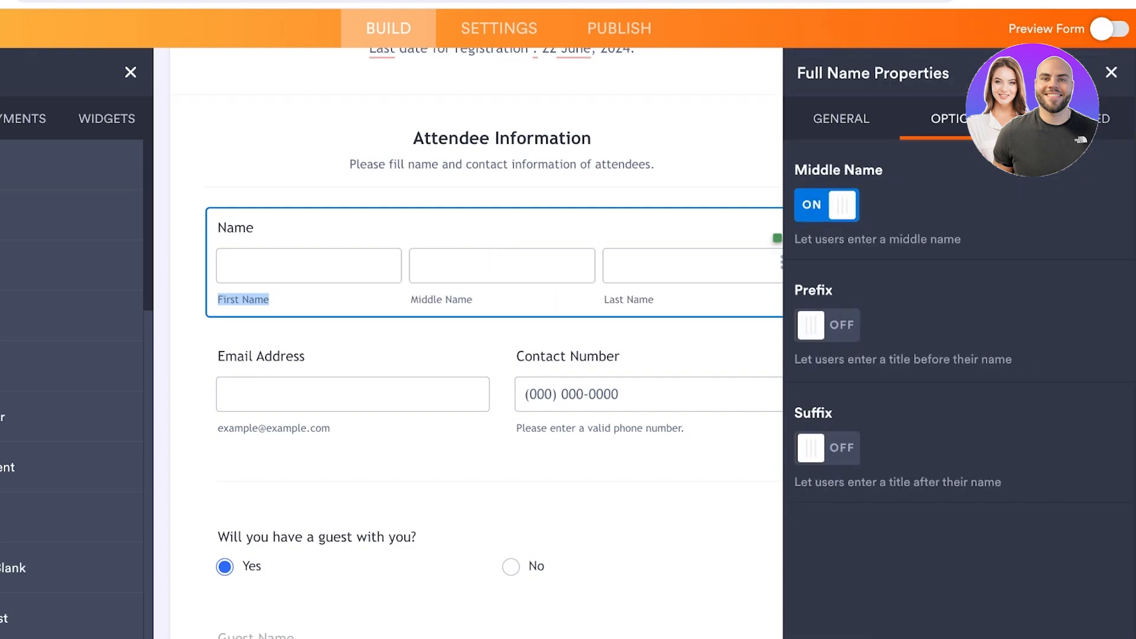
pyautogui.click(827, 205)
# - Enable a prefix on the Name field, compare its text box and dropdown styles, and set it to a dropdown
pyautogui.click(827, 325)
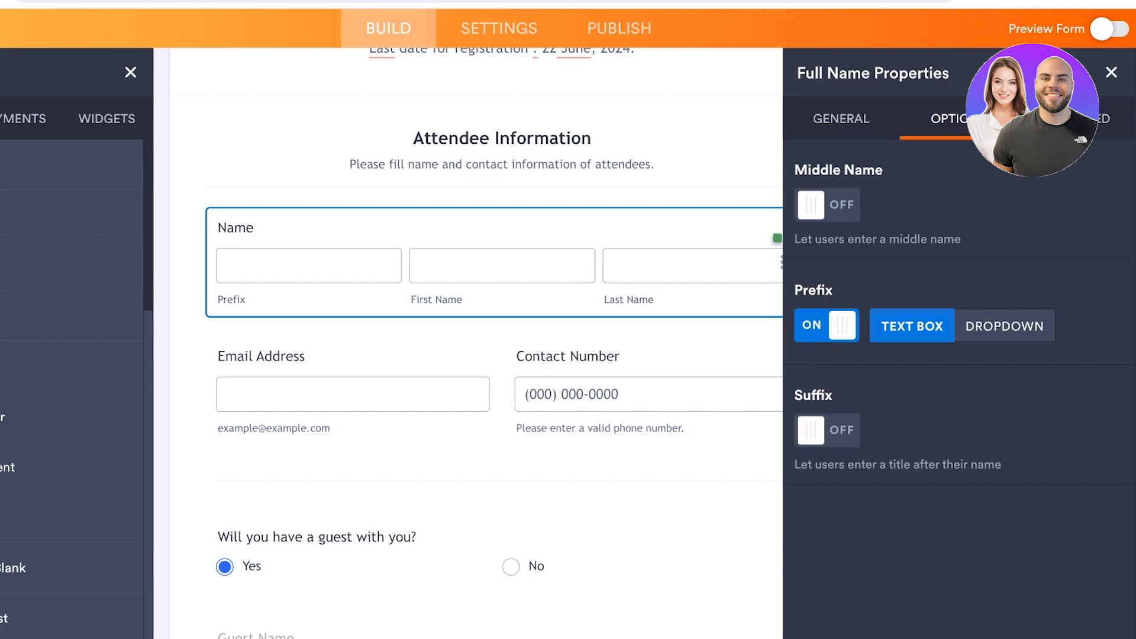
pyautogui.click(1005, 326)
pyautogui.click(912, 326)
pyautogui.click(1004, 326)
pyautogui.click(912, 326)
pyautogui.click(1004, 326)
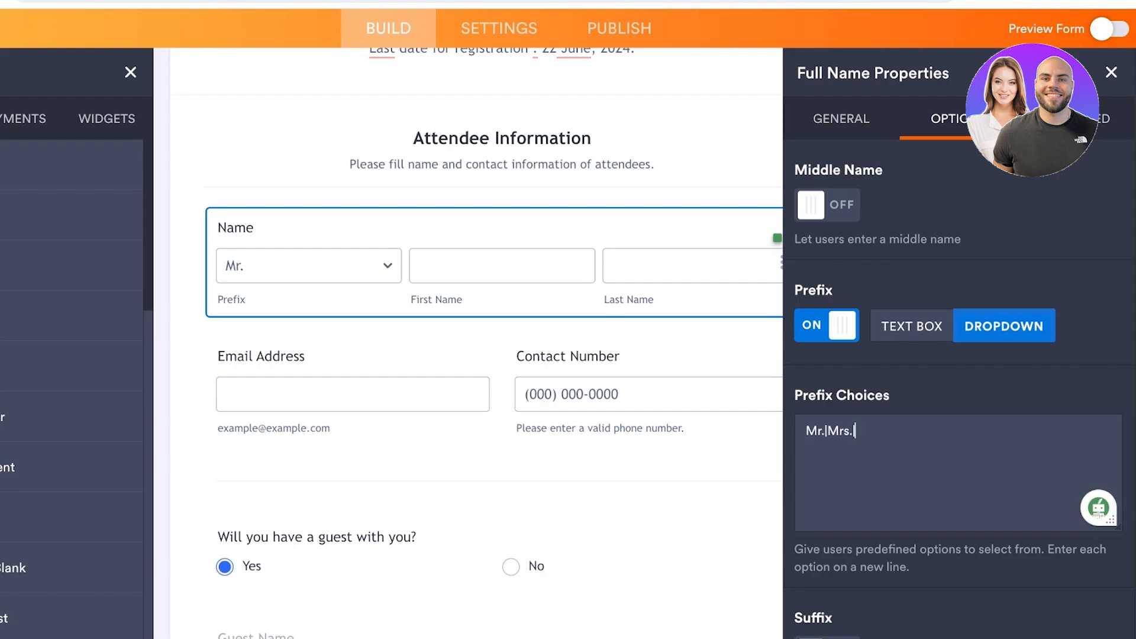
# - Add "Miss" and "Prefer not to say" to the prefix choices and apply the suggested writing correction
pyautogui.write('Miss | Prefer not to say')
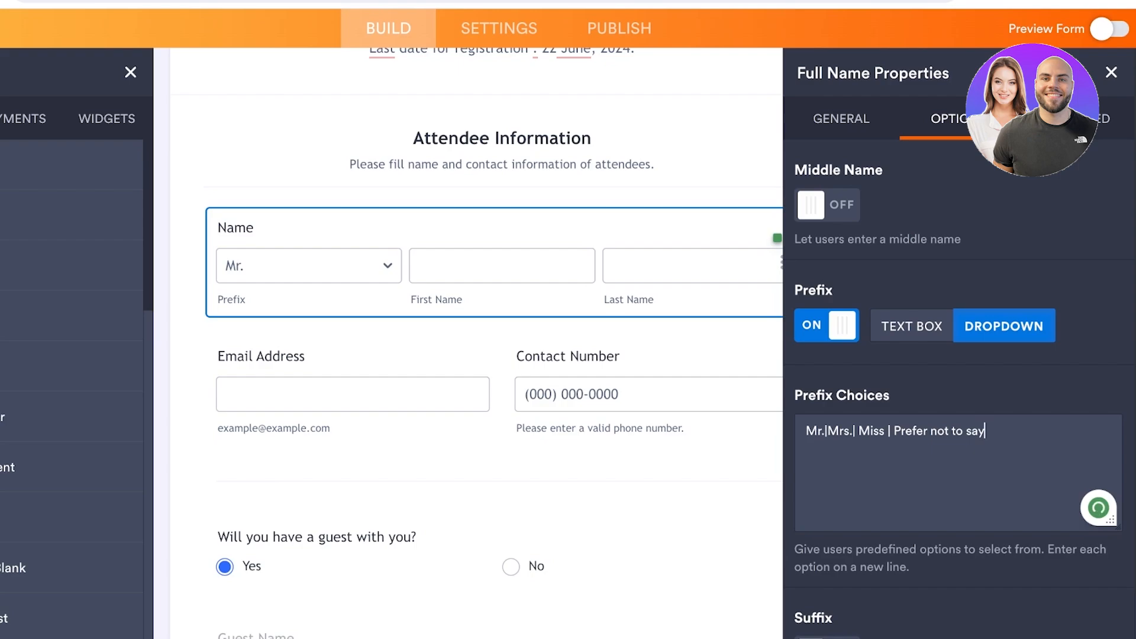
pyautogui.scroll(-1, 959, 461)
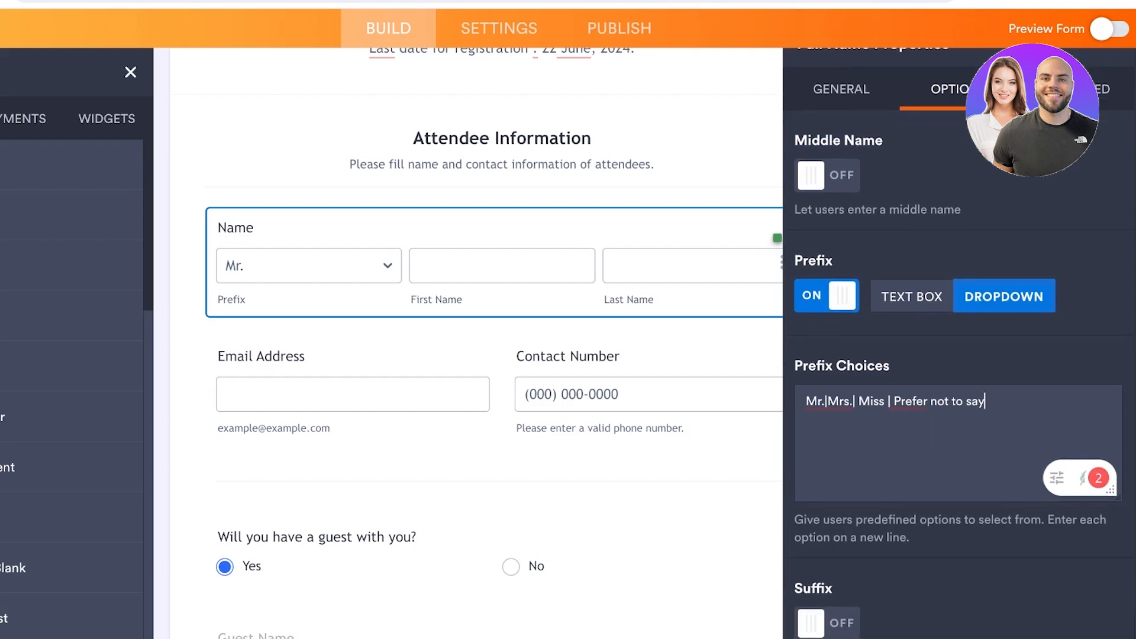
pyautogui.click(1099, 477)
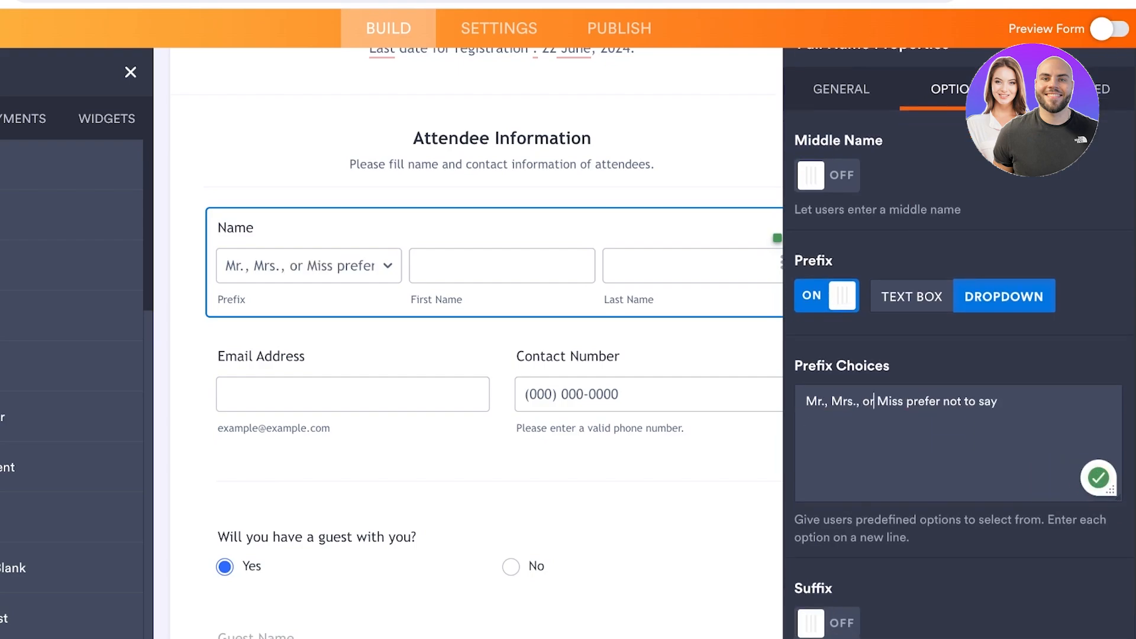
# - Remove the commas and the word "or" from the prefix choices and separate them with vertical bars: "Mr.|Mrs.|Miss|prefer not to say"
pyautogui.moveTo(878, 402); pyautogui.dragTo(861, 401)
pyautogui.press('BackSpace')
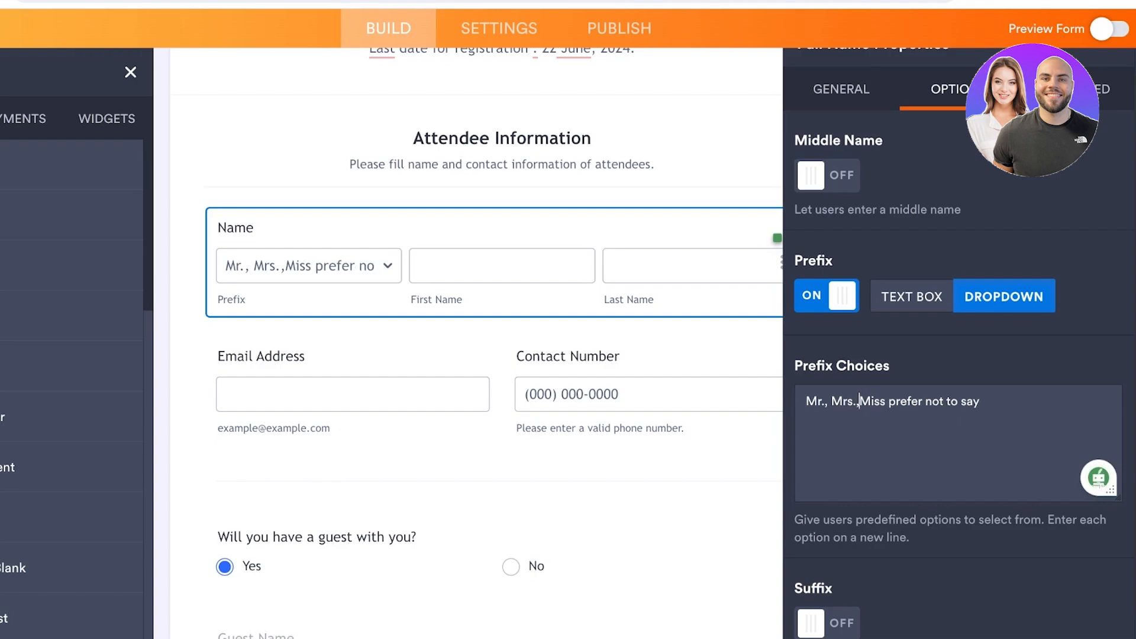
pyautogui.press('BackSpace')
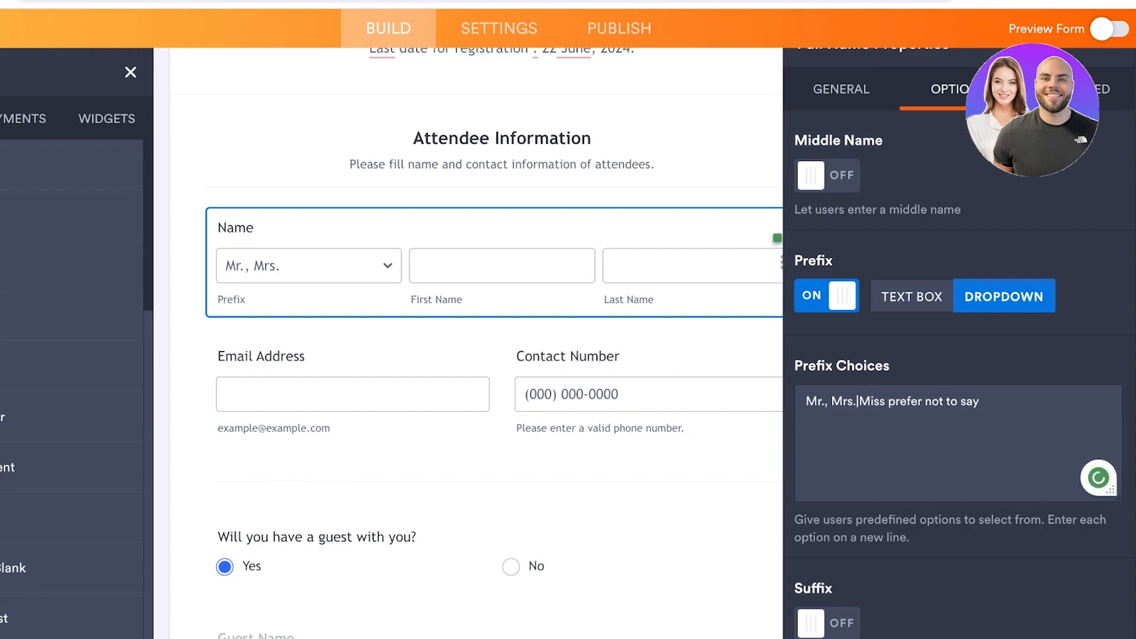
pyautogui.press('BackSpace')
pyautogui.press('BackSpace')
pyautogui.write('|')
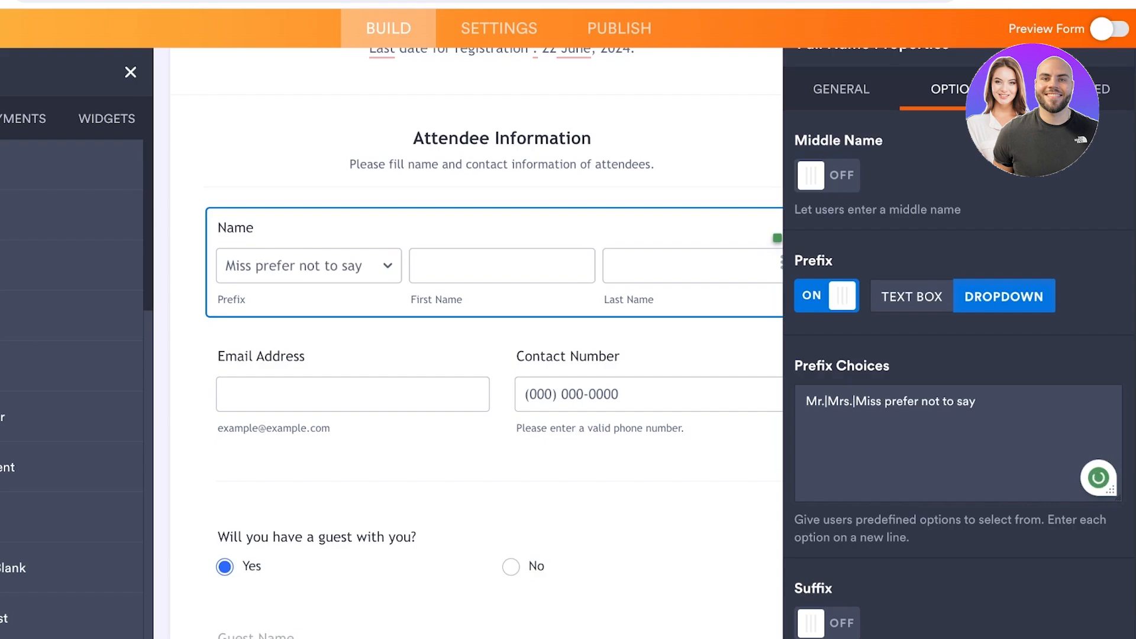
pyautogui.click(885, 401)
pyautogui.press('BackSpace')
pyautogui.write('|')
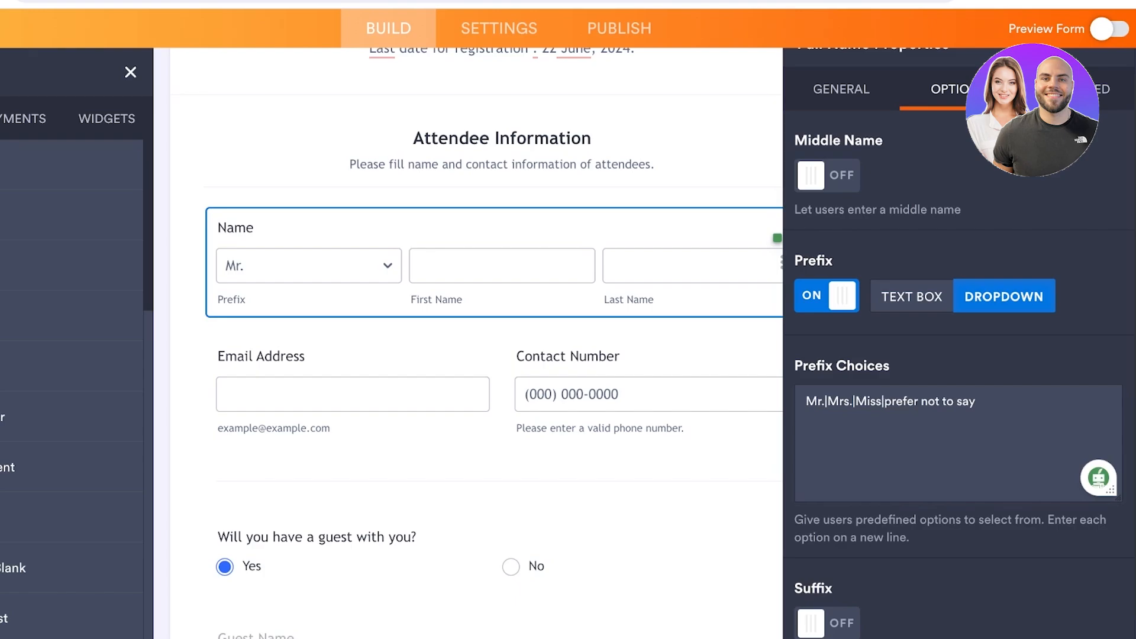
# - Try to capitalize the first letter of the "prefer not to say" prefix choice
pyautogui.click(896, 401)
pyautogui.press('BackSpace')
pyautogui.write('P')
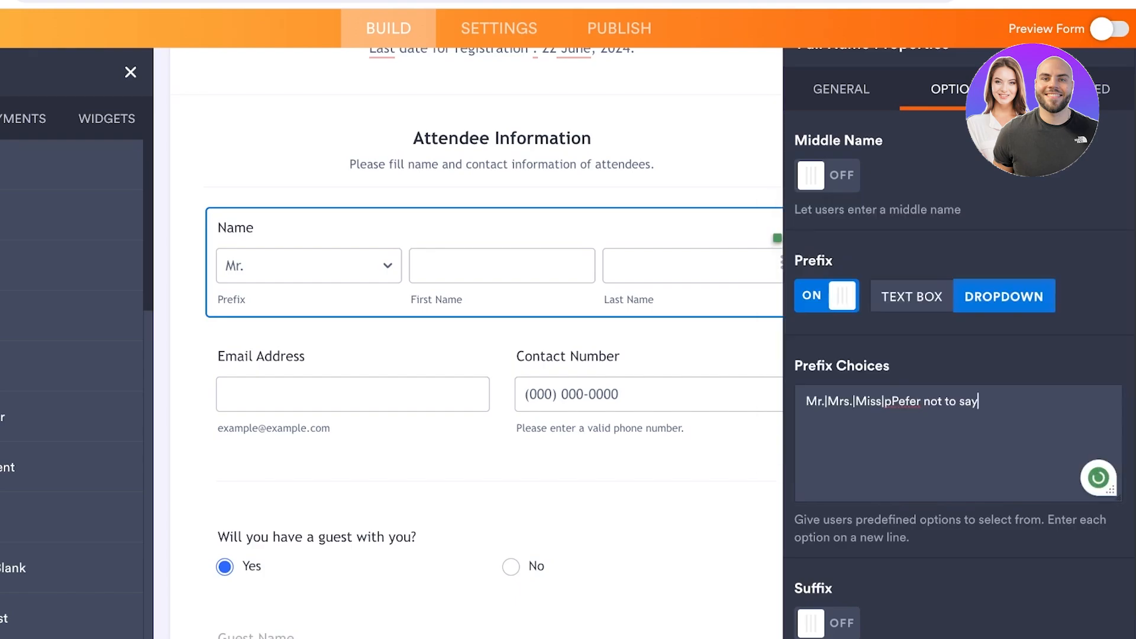
# - Examine the Name field's advanced settings, such as placeholder, hover text, read only, shrink and hide field
pyautogui.click(1076, 89)
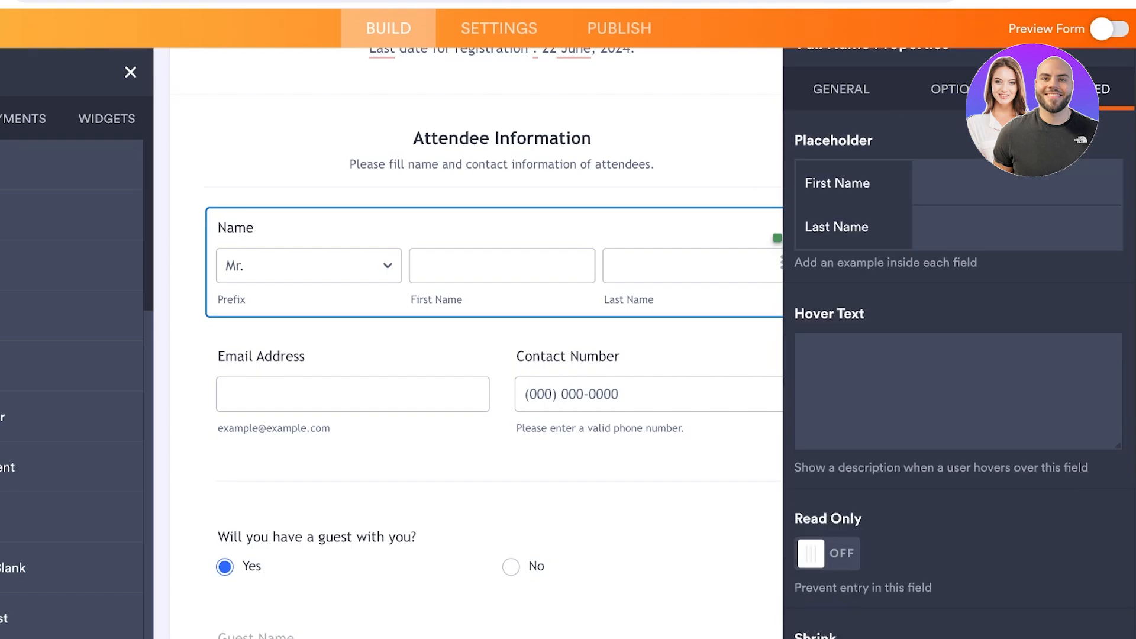
pyautogui.scroll(-1, 1017, 189)
pyautogui.scroll(2, 982, 284)
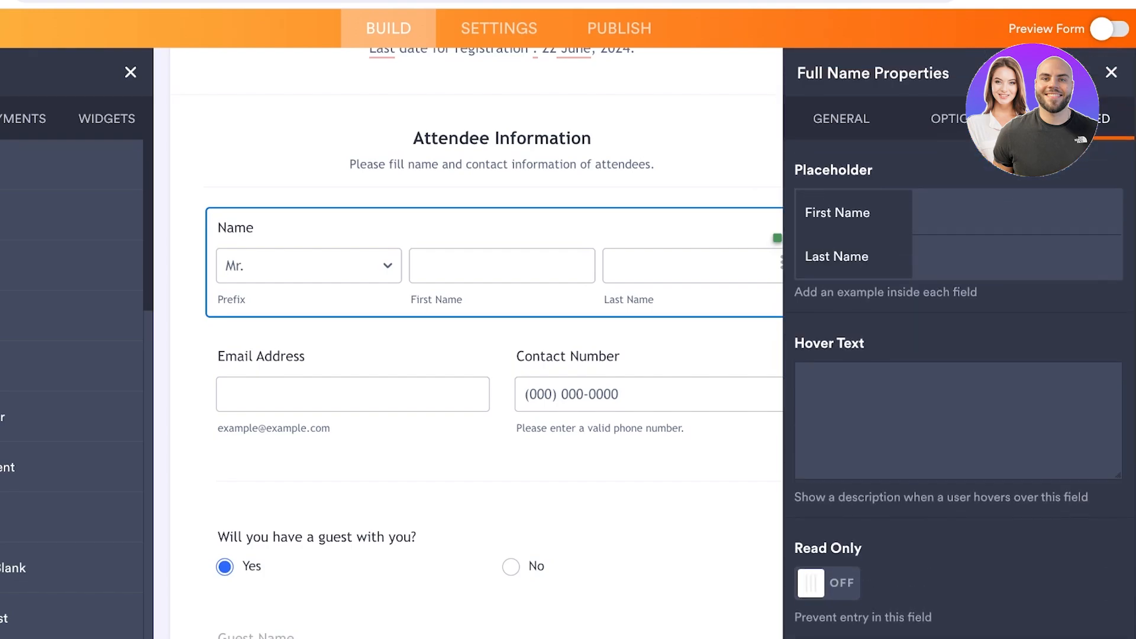
pyautogui.scroll(-3, 1017, 256)
pyautogui.scroll(3, 1017, 256)
pyautogui.scroll(-3, 1018, 256)
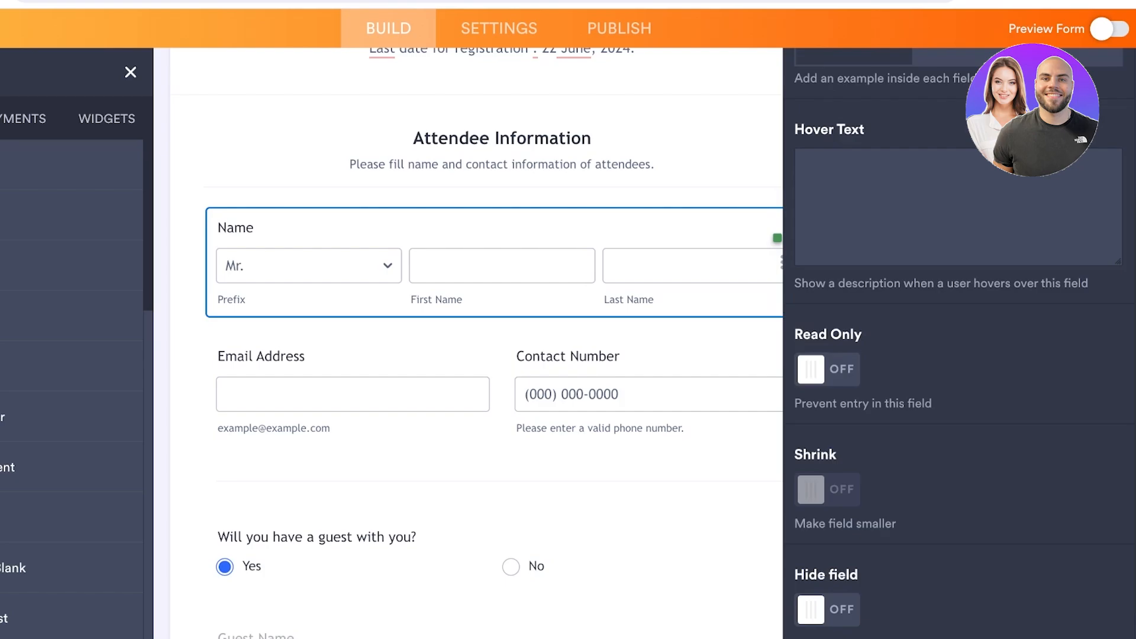
pyautogui.scroll(-1, 843, 430)
# - Check the Contact Number field's general properties, closing them before selecting the Email Address field on the form
pyautogui.click(600, 356)
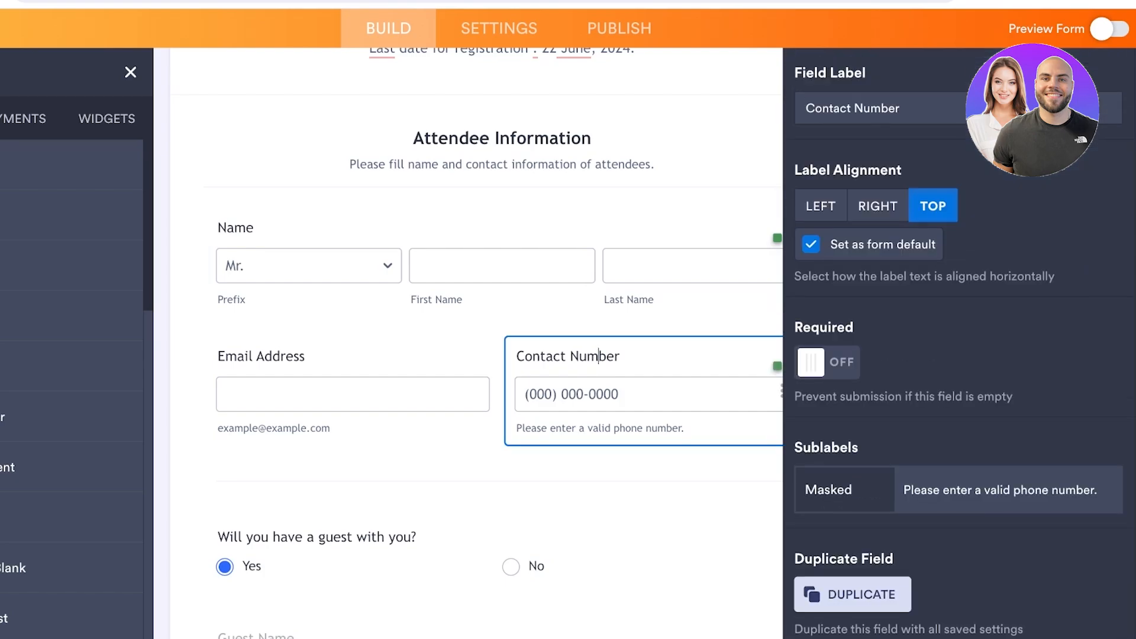
pyautogui.click(556, 248)
pyautogui.click(1111, 72)
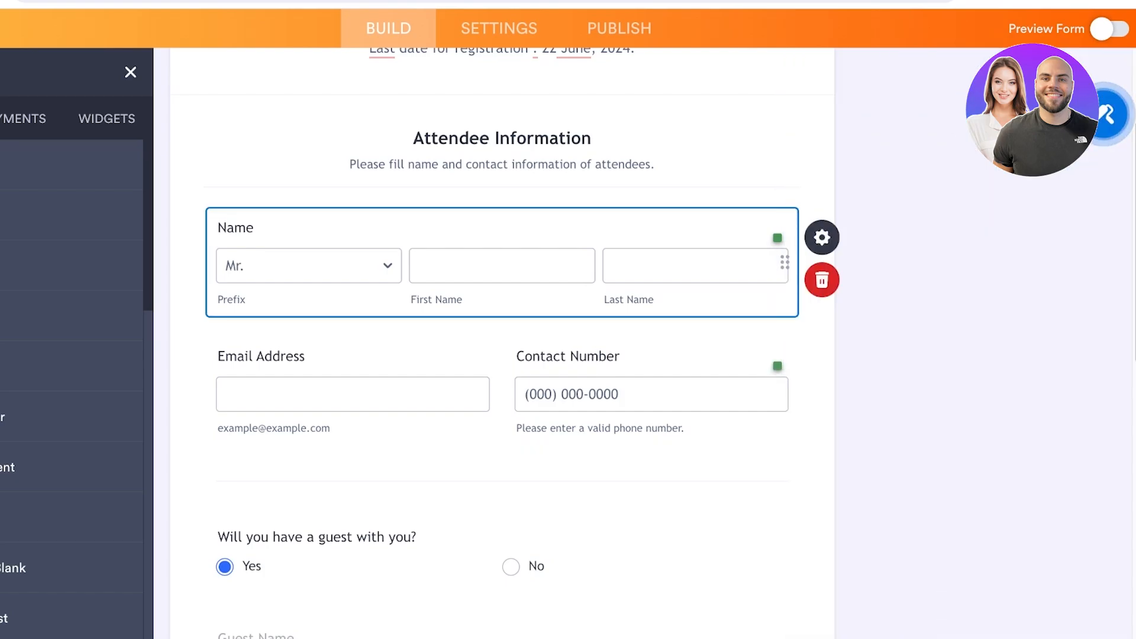
pyautogui.click(568, 356)
pyautogui.click(305, 357)
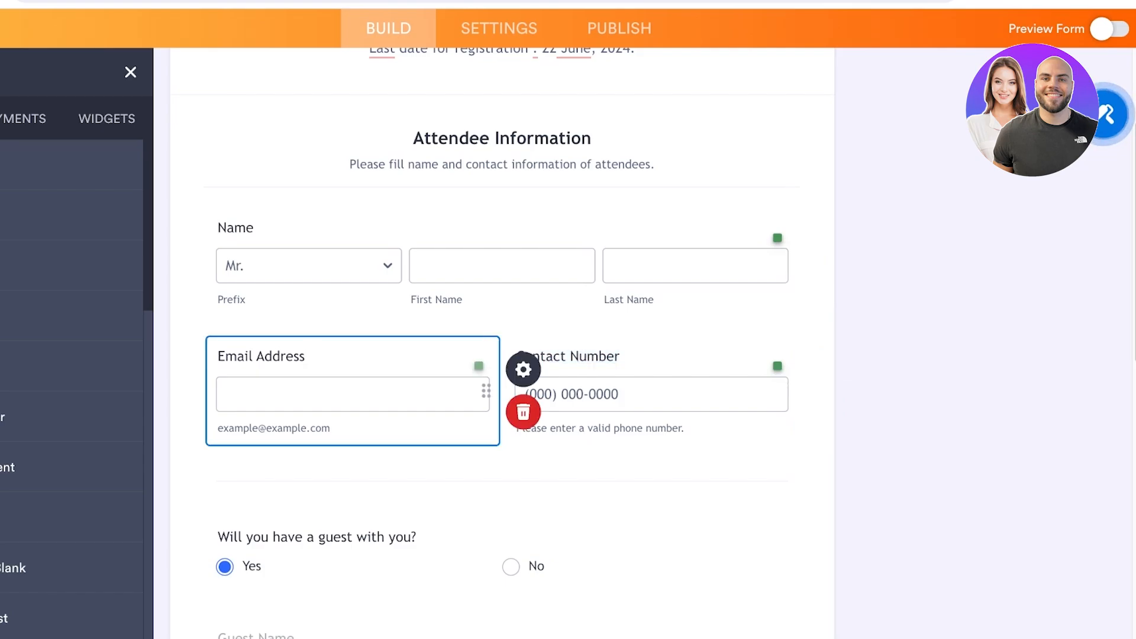
# - Delete the "Will you have a guest with you?" question from the form
pyautogui.scroll(-3, 502, 343)
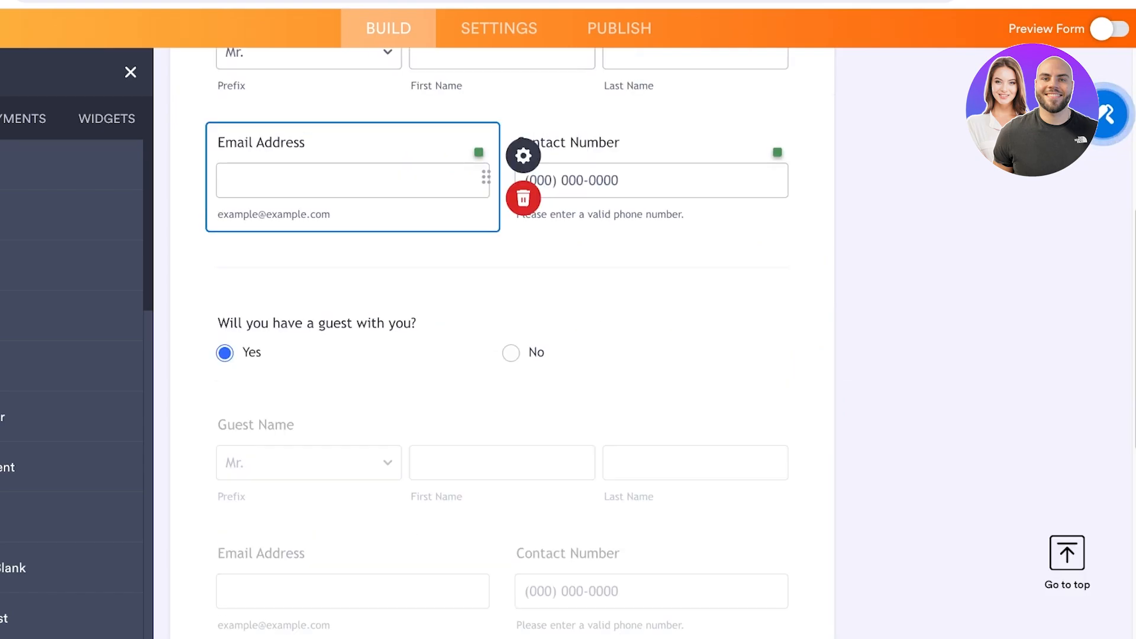
pyautogui.click(417, 323)
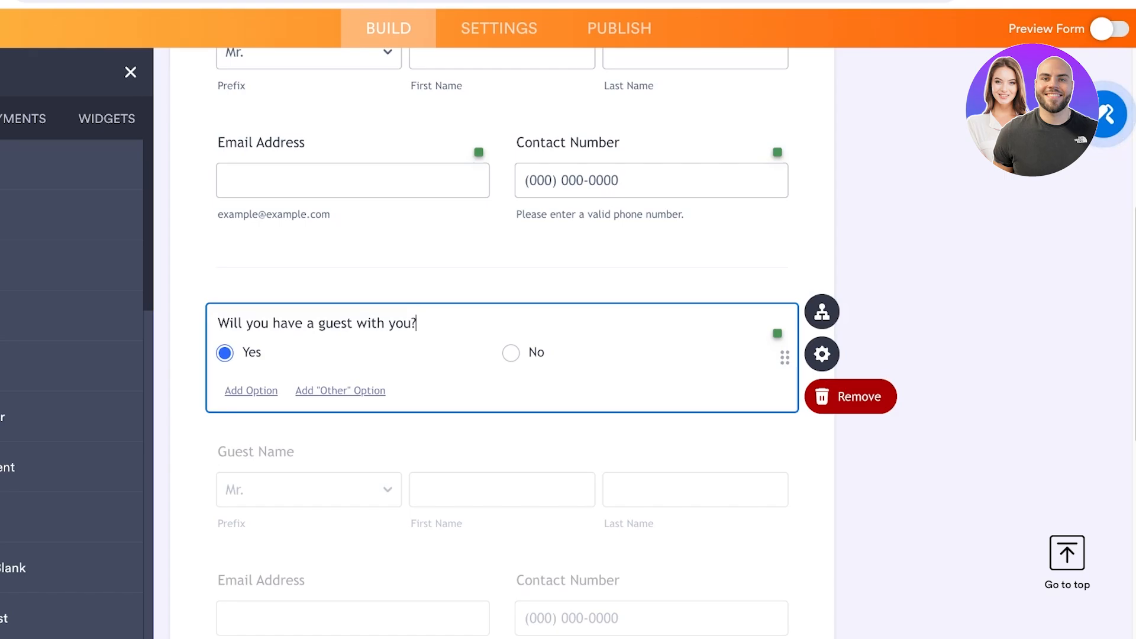
pyautogui.click(822, 396)
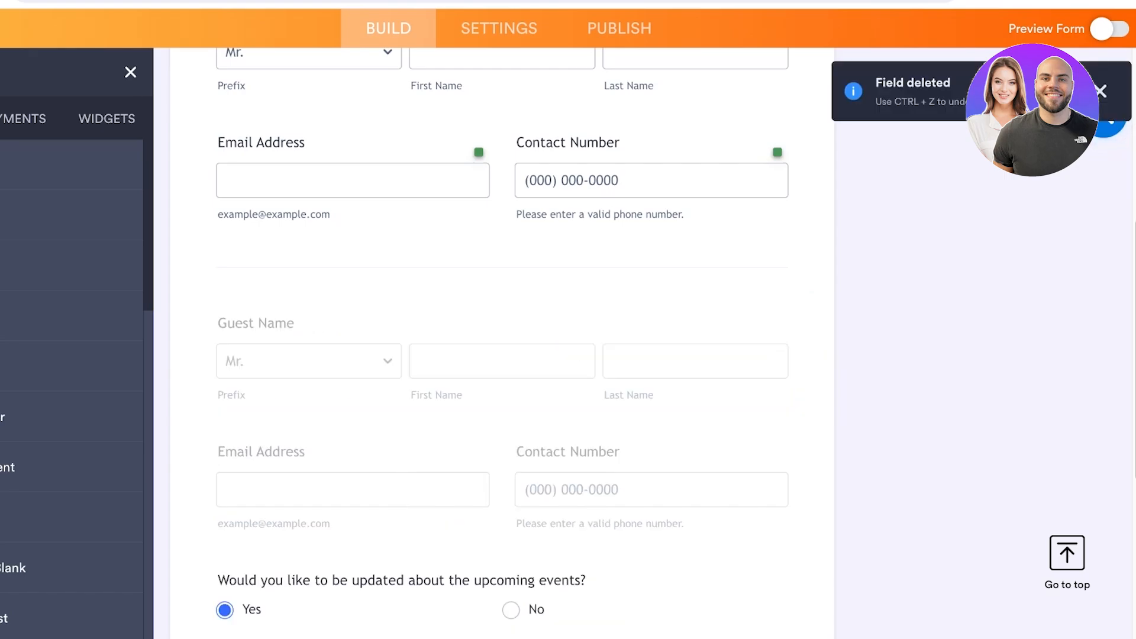
# - Delete the hidden Guest Name field and the guest's Contact Number and Email Address fields
pyautogui.scroll(-1, 502, 331)
pyautogui.click(414, 290)
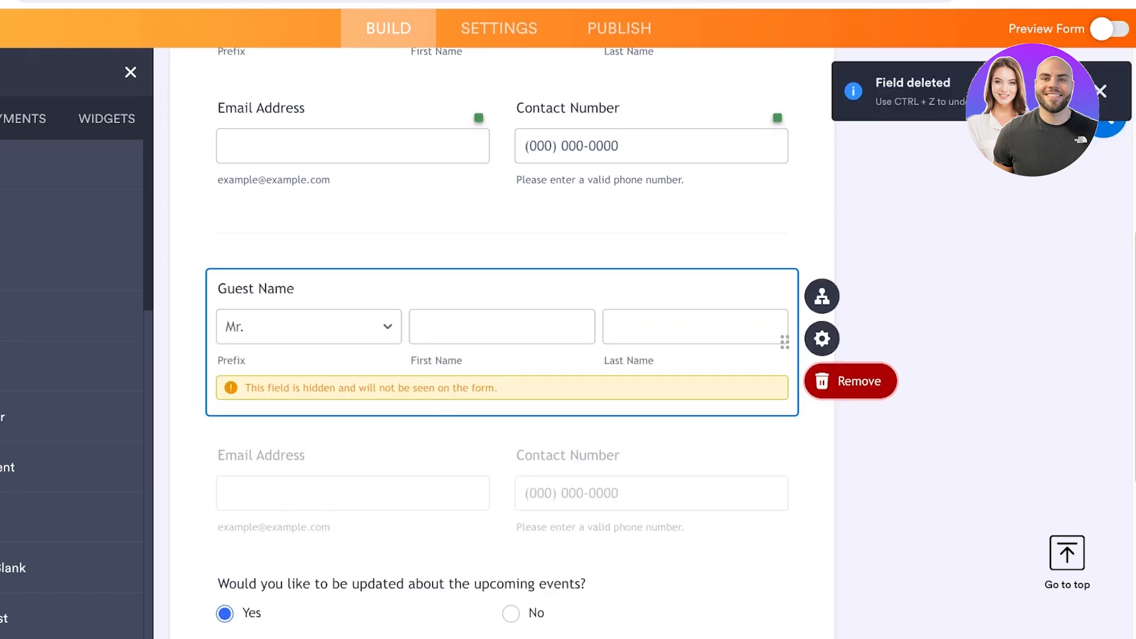
pyautogui.click(819, 380)
pyautogui.click(651, 327)
pyautogui.click(822, 388)
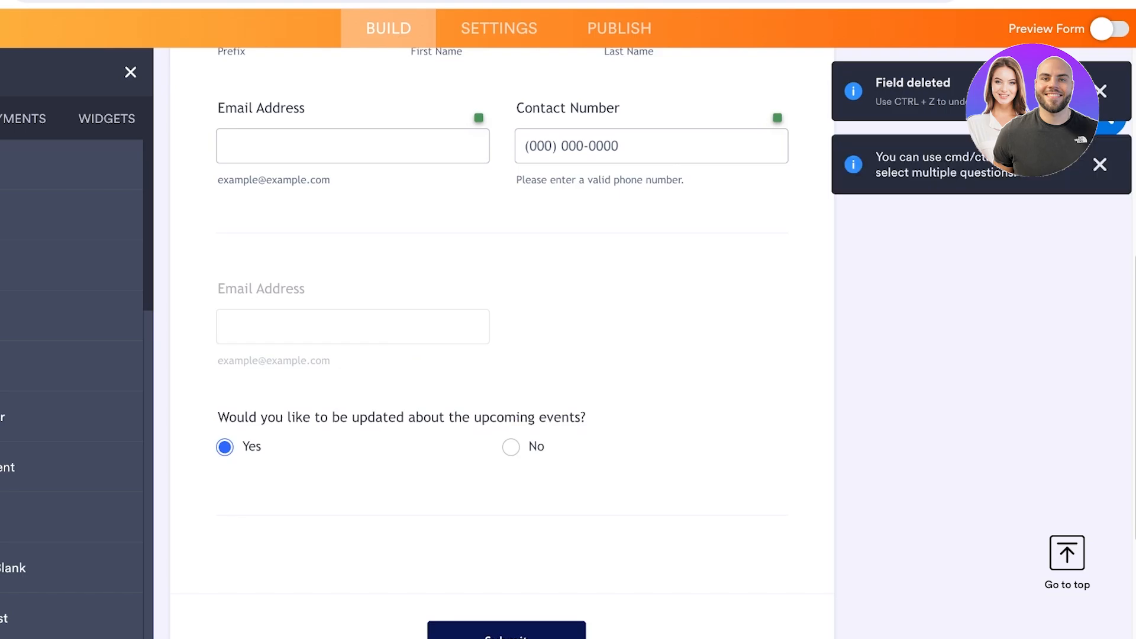
pyautogui.click(414, 296)
pyautogui.click(556, 393)
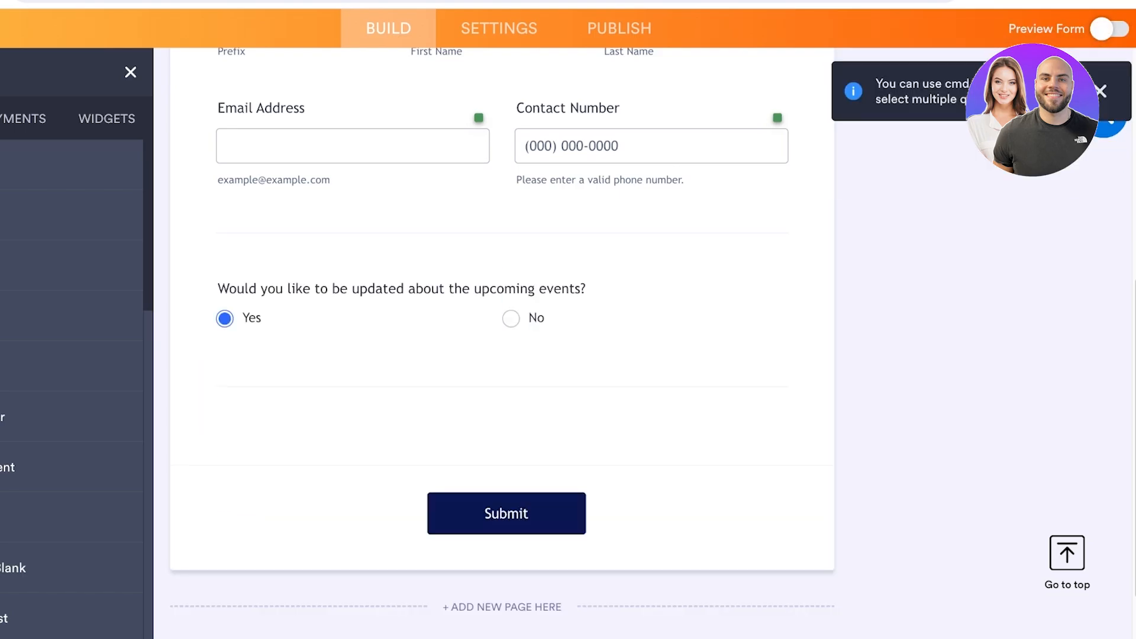
# - Add a Skrill payment element to the form below the attendee's email and contact fields
pyautogui.scroll(5, 502, 343)
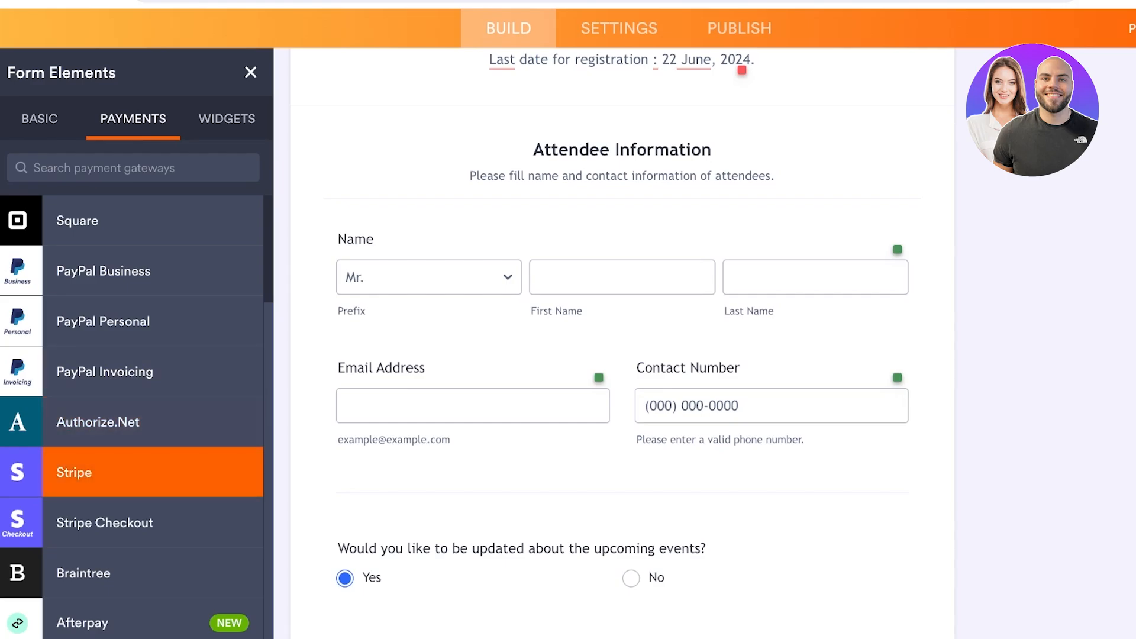
pyautogui.scroll(-15, 136, 526)
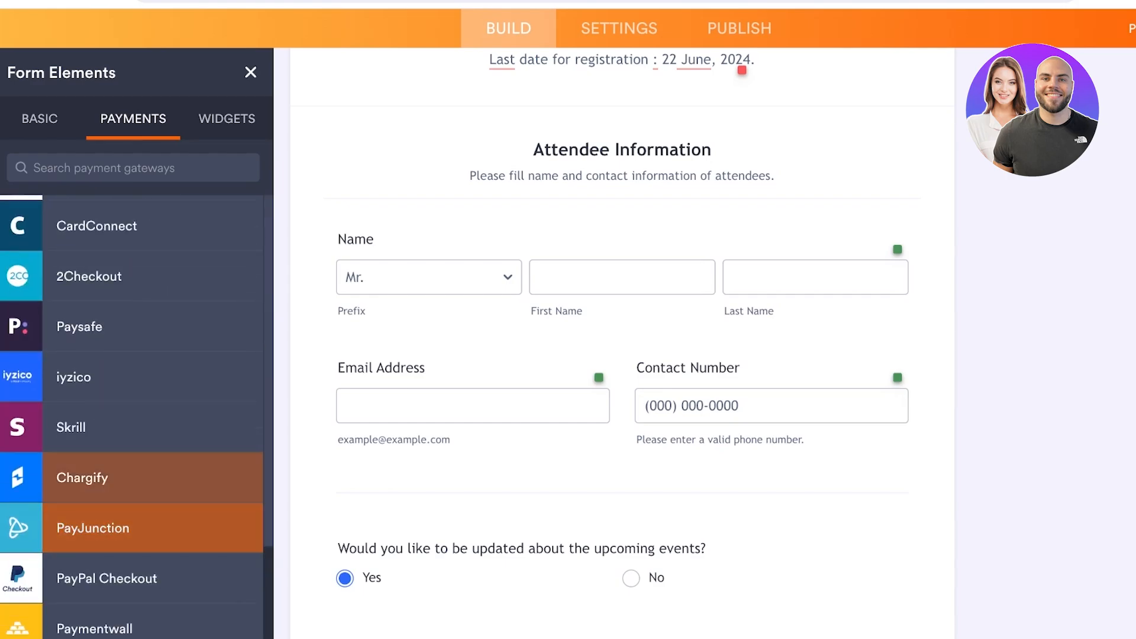
pyautogui.moveTo(118, 428); pyautogui.dragTo(626, 524)
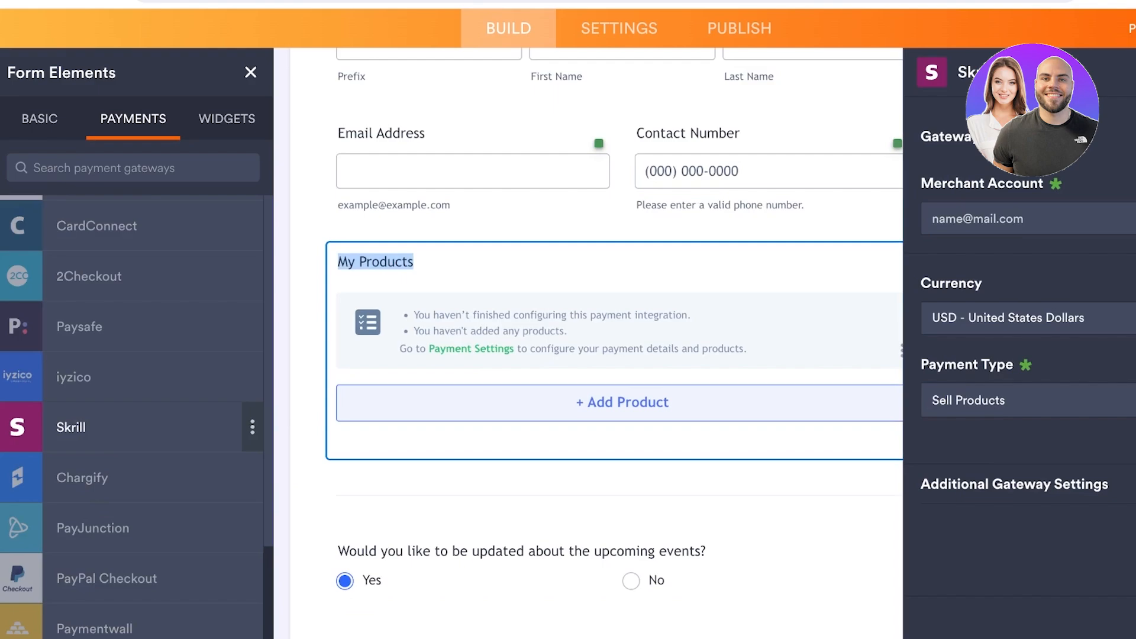
pyautogui.click(1006, 219)
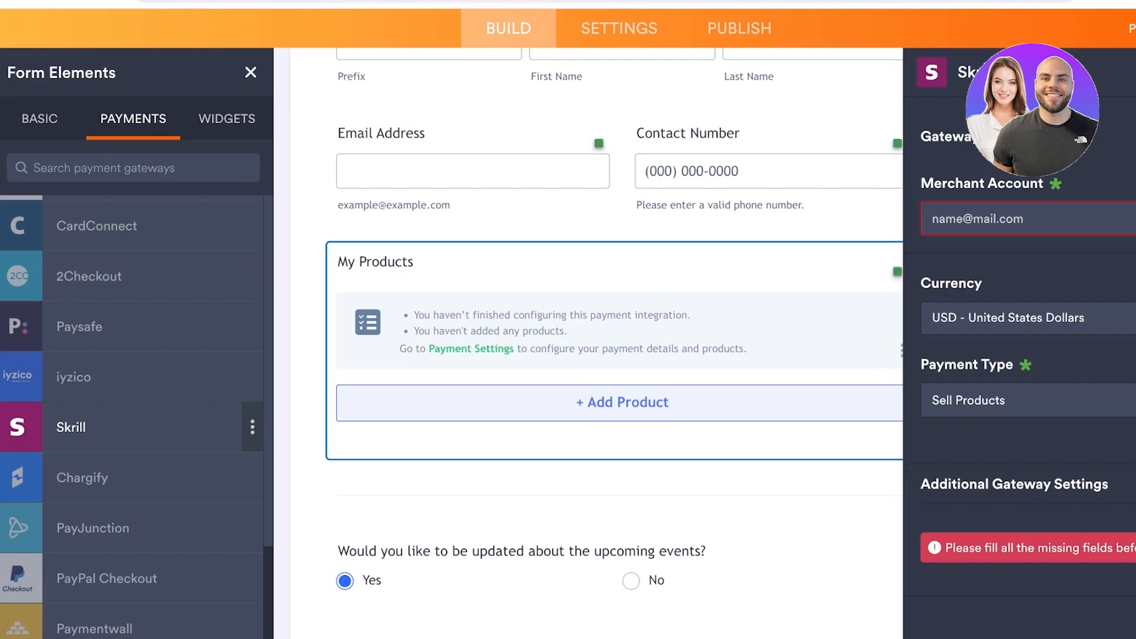
# - Try out a product entry in the Skrill payment element, and remove the whole element from the form
pyautogui.moveTo(460, 320); pyautogui.dragTo(499, 320)
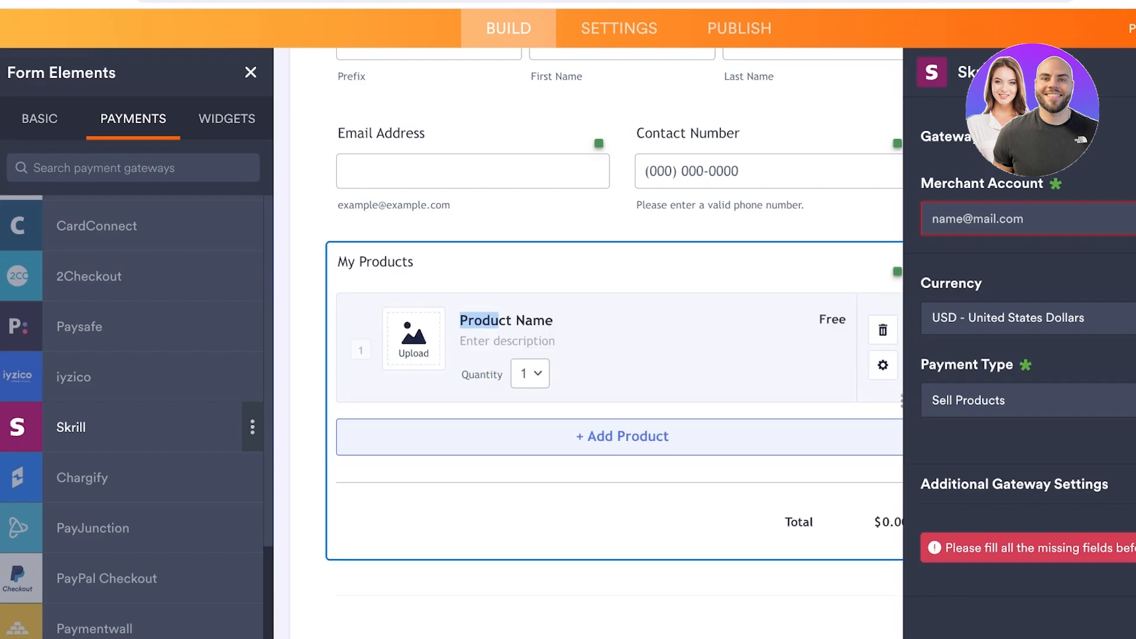
pyautogui.click(499, 320)
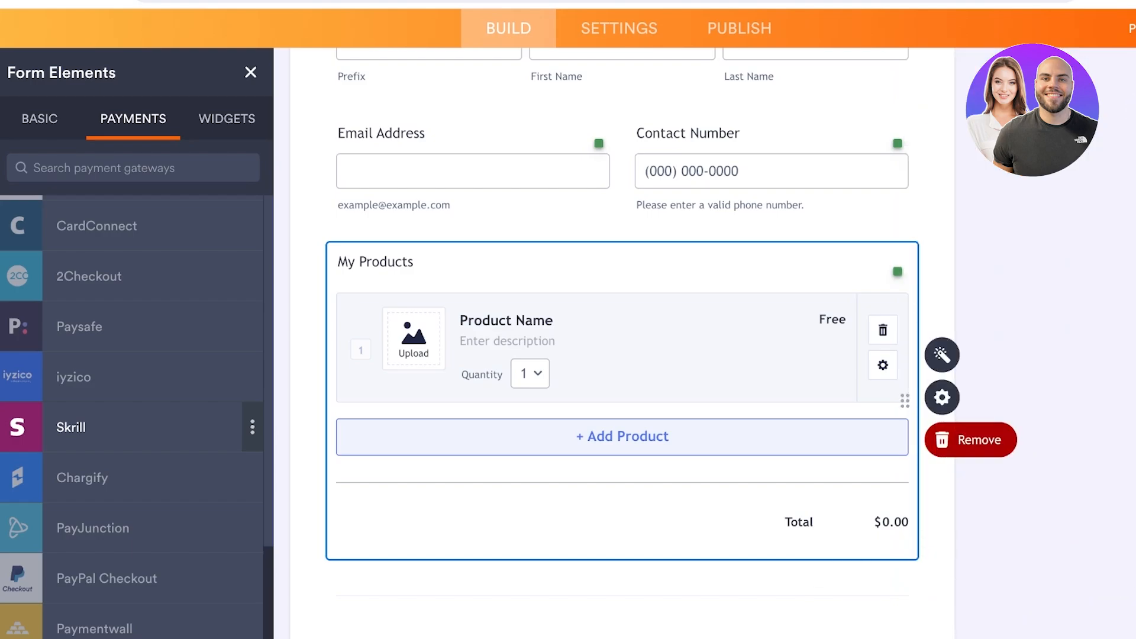
pyautogui.tripleClick(486, 320)
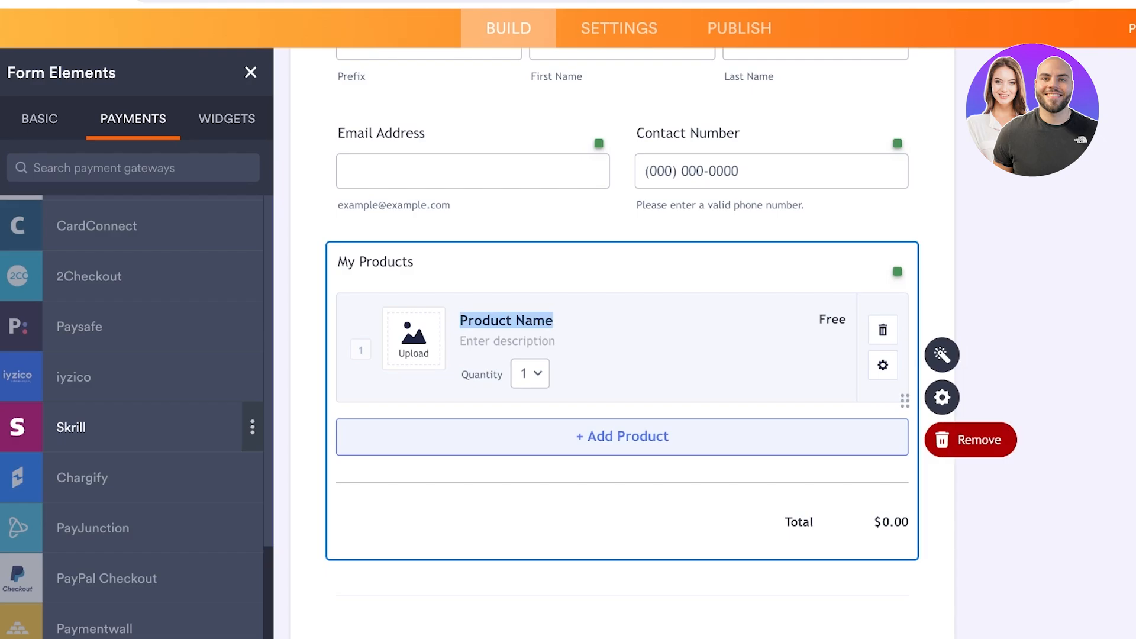
pyautogui.click(971, 439)
# - Review the edited form from its heading down to the Submit button
pyautogui.scroll(8, 970, 439)
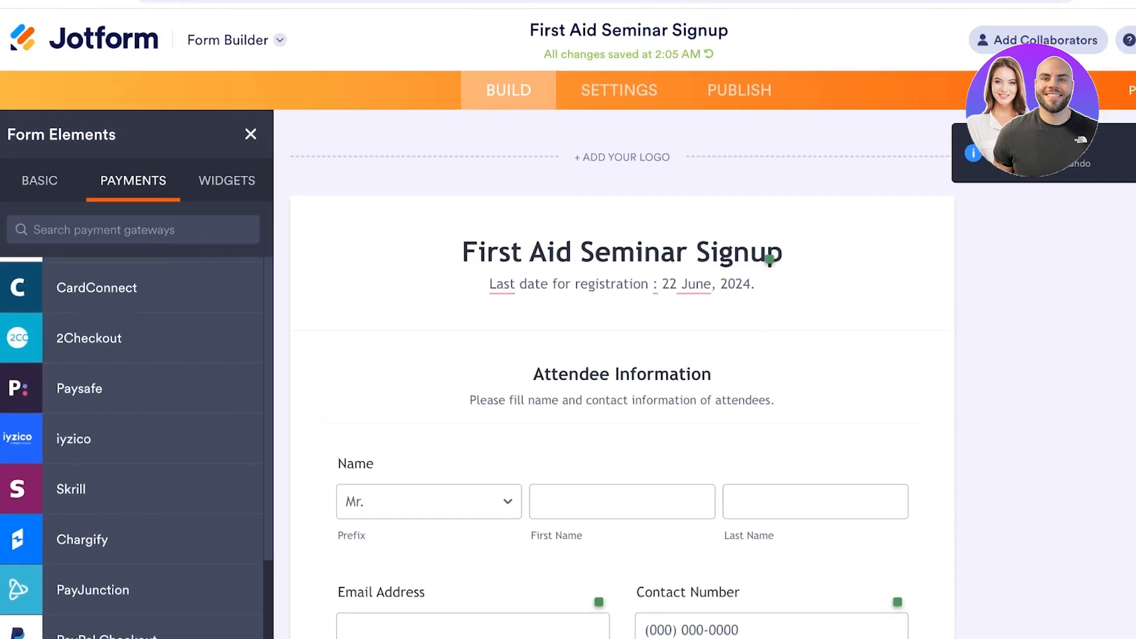
pyautogui.scroll(-8, 621, 379)
pyautogui.scroll(7, 622, 379)
pyautogui.scroll(-9, 621, 378)
pyautogui.scroll(4, 621, 378)
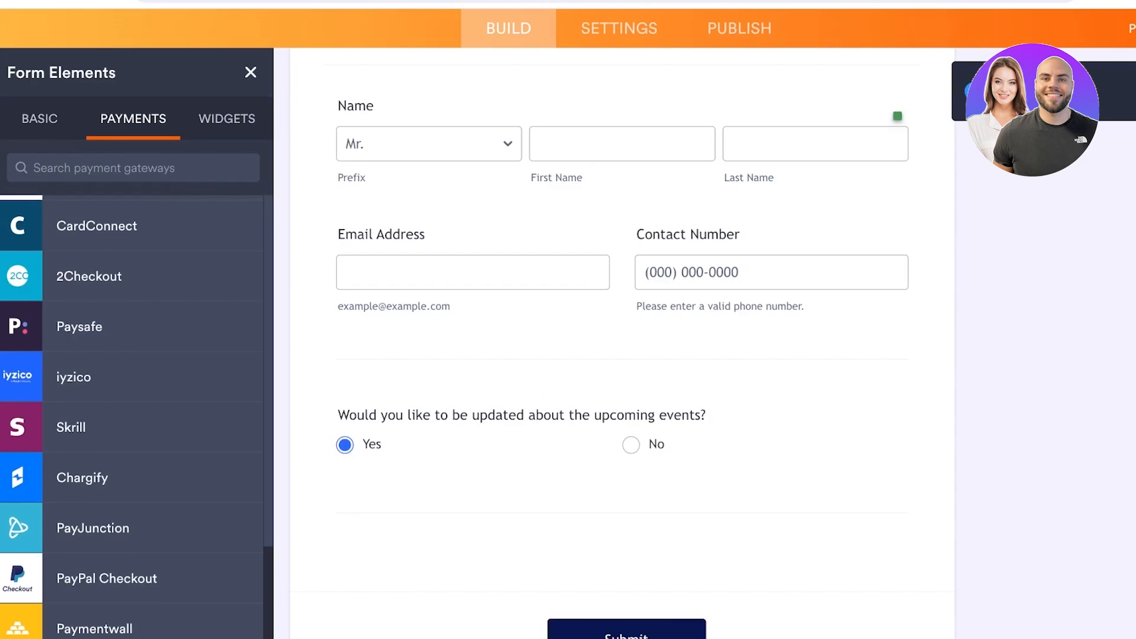
pyautogui.scroll(6, 622, 379)
# - Examine the form's settings sections: general form settings, emails, conditions, thank you page, integrations and approval flows
pyautogui.click(619, 90)
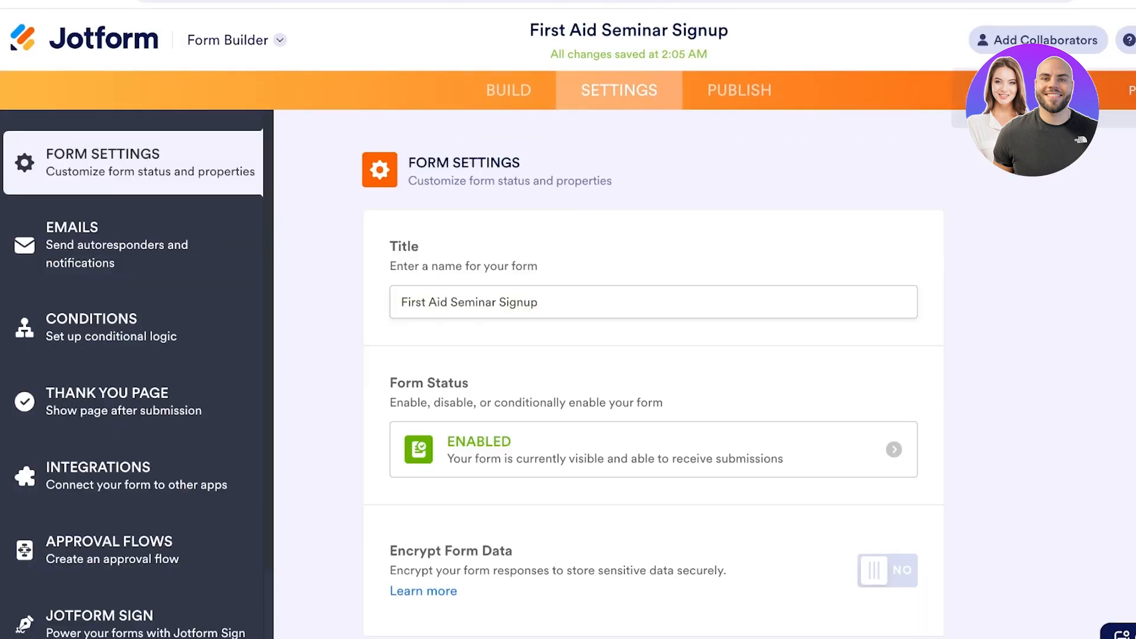
pyautogui.scroll(-1, 651, 379)
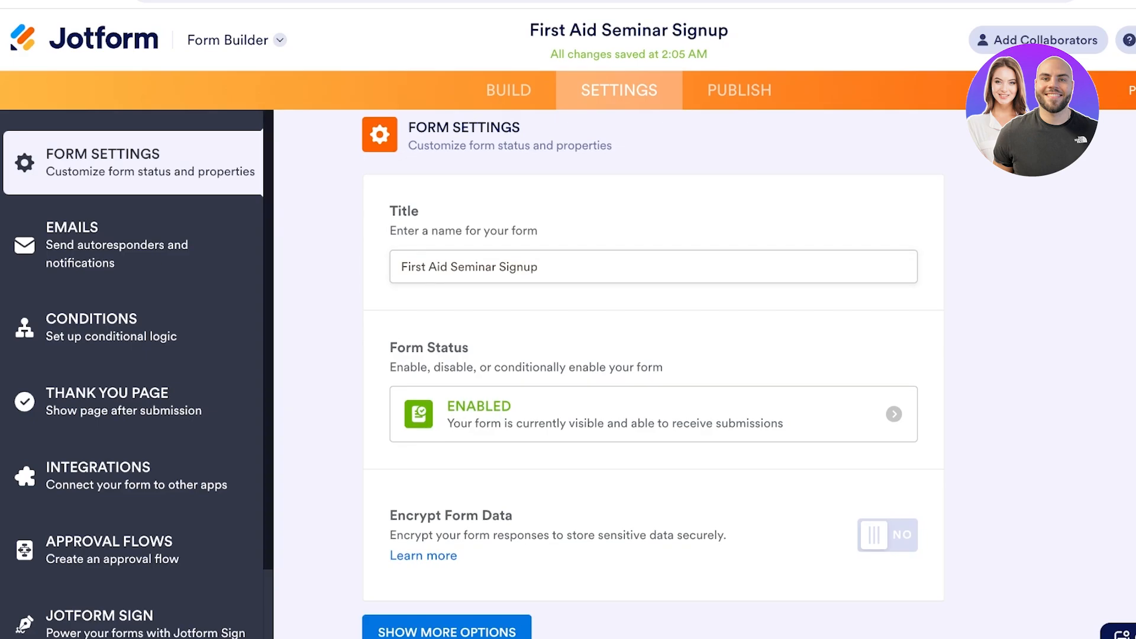
pyautogui.click(132, 245)
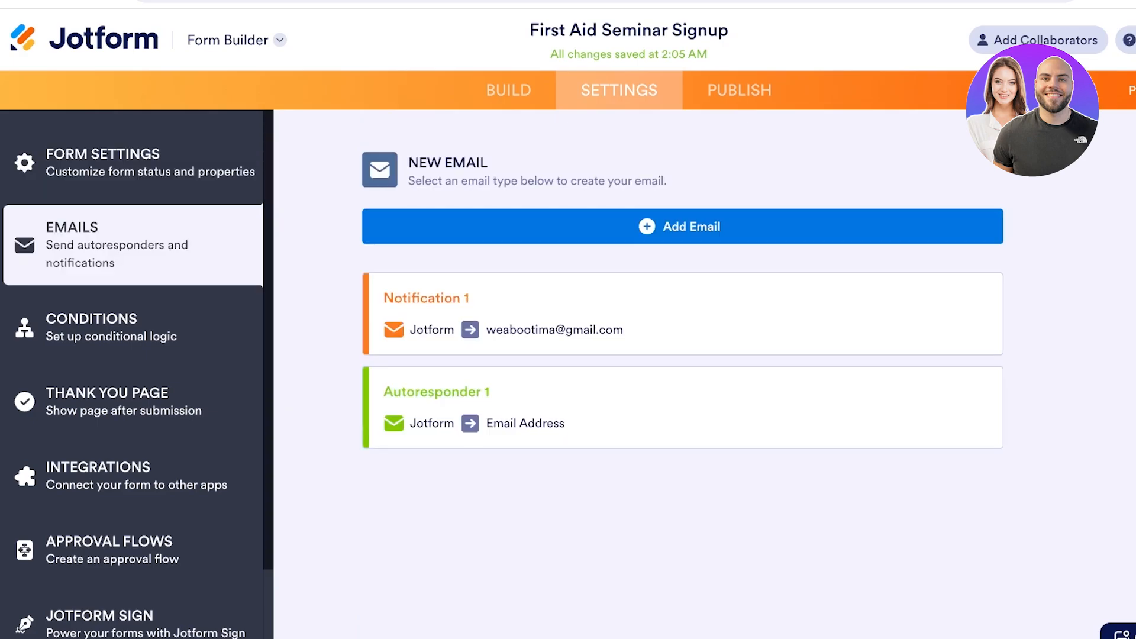
pyautogui.click(133, 327)
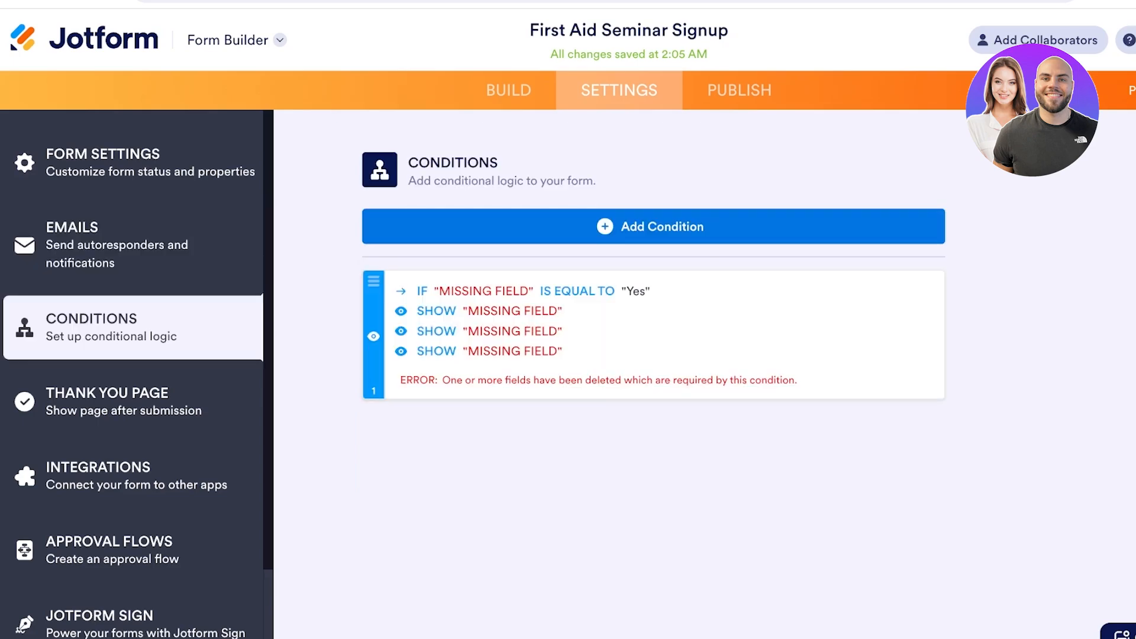
pyautogui.click(133, 401)
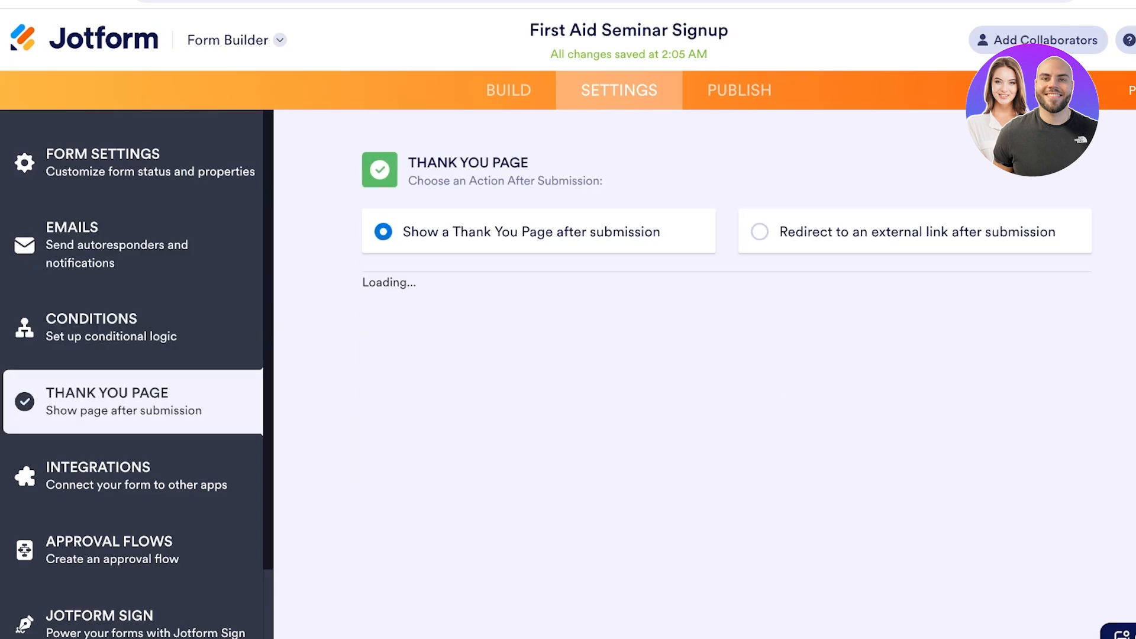
pyautogui.click(132, 476)
pyautogui.click(132, 550)
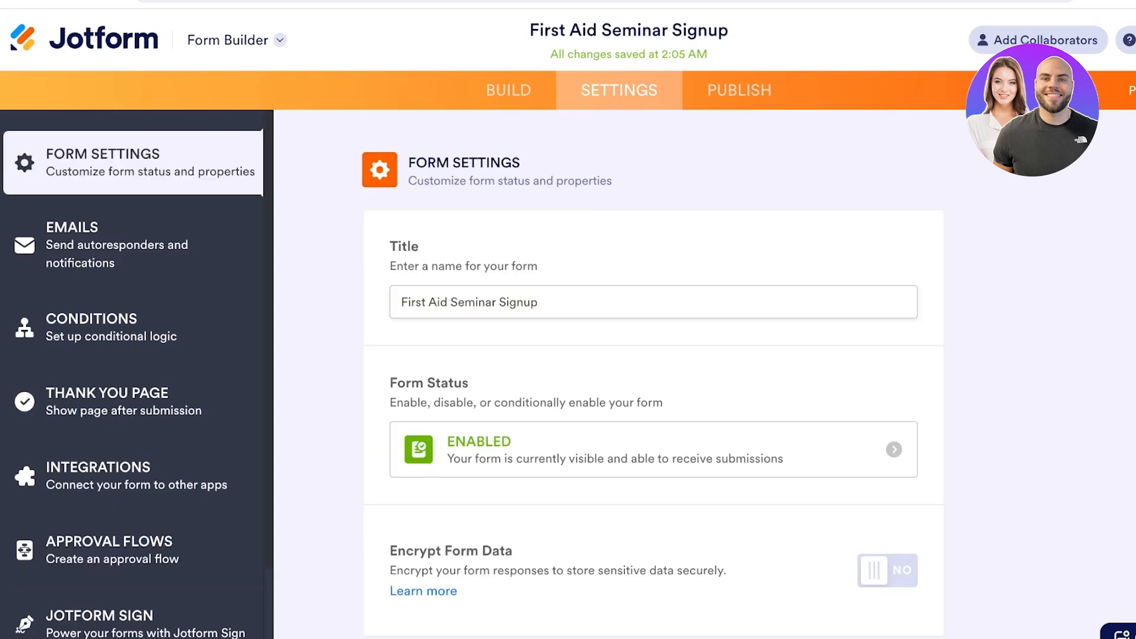
# - Copy the form's direct share link and check the published form from heading to Submit button
pyautogui.click(739, 91)
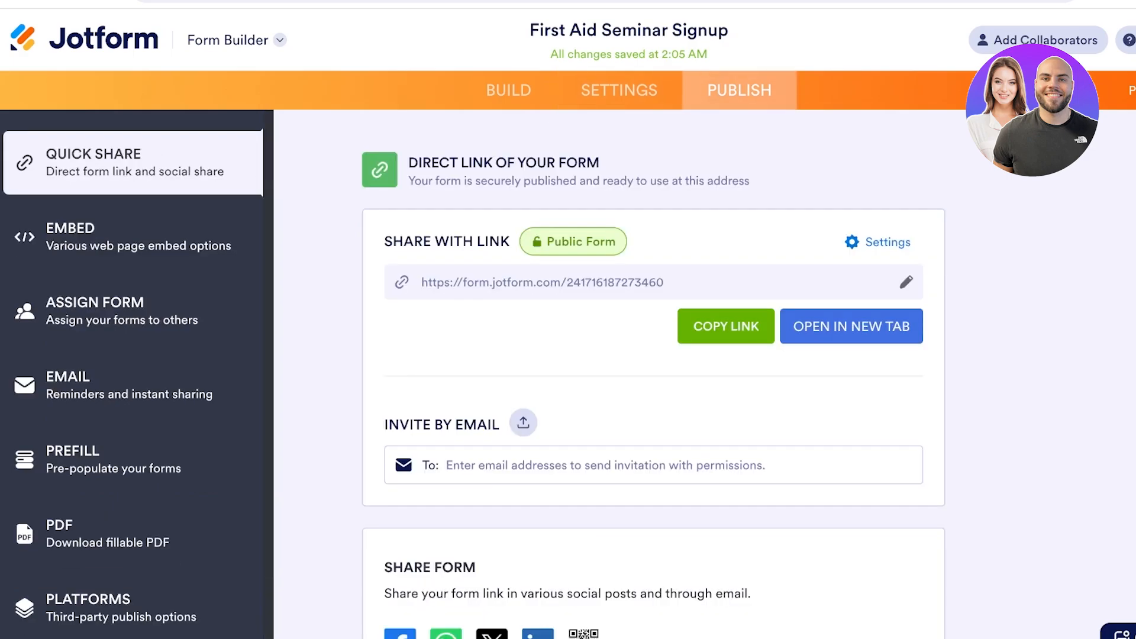
pyautogui.click(726, 327)
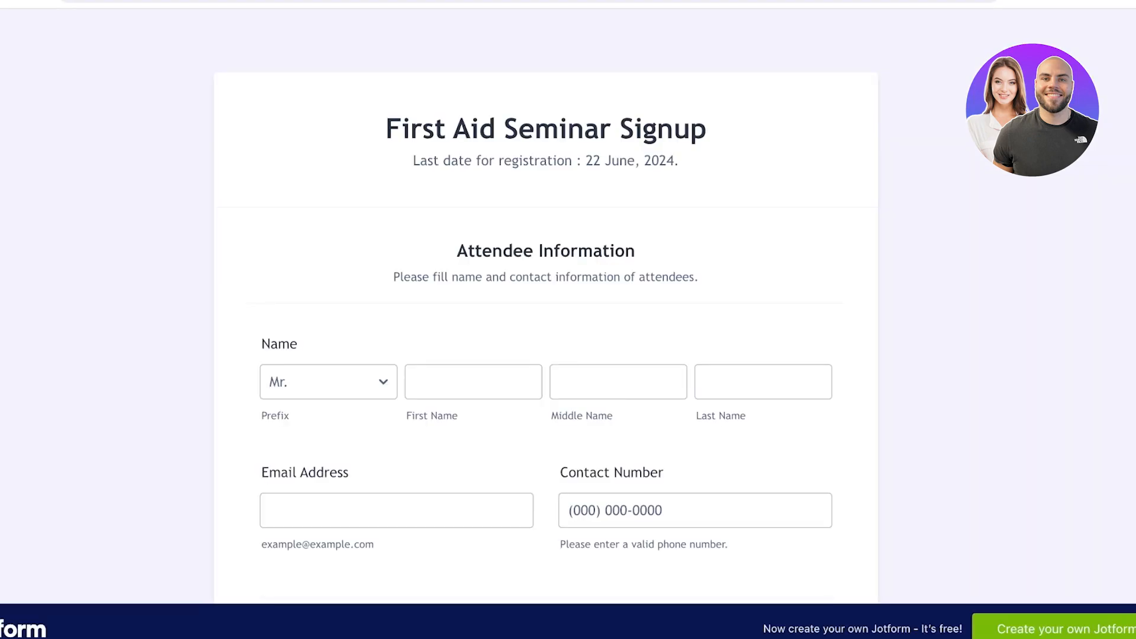
pyautogui.scroll(-5, 545, 320)
pyautogui.scroll(5, 546, 320)
pyautogui.scroll(-5, 545, 319)
pyautogui.scroll(5, 545, 319)
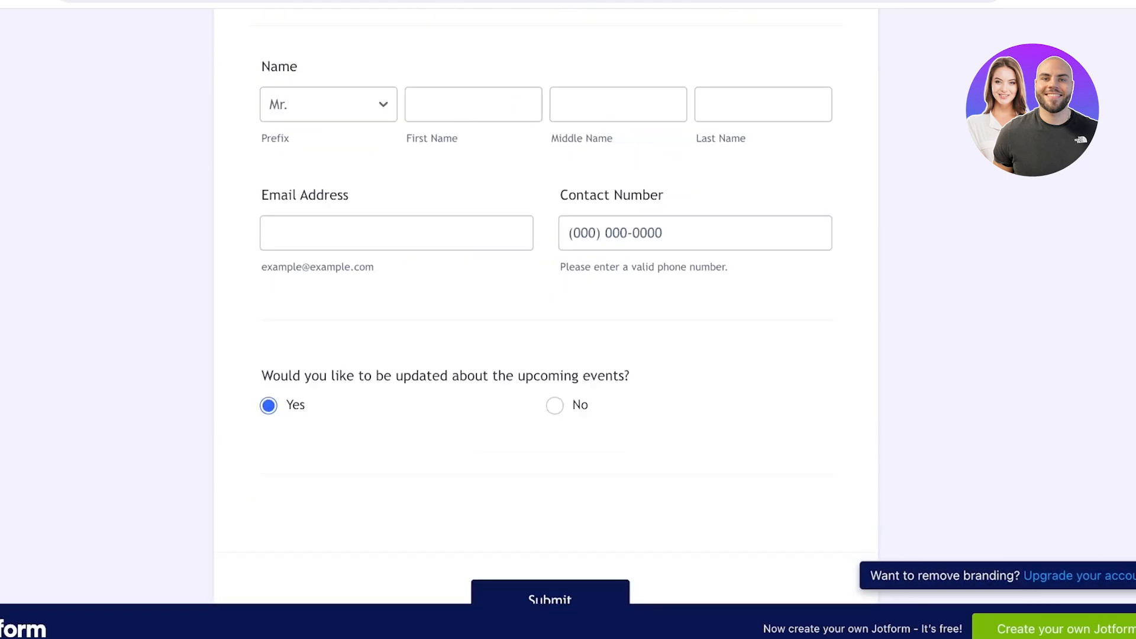
pyautogui.scroll(-3, 546, 319)
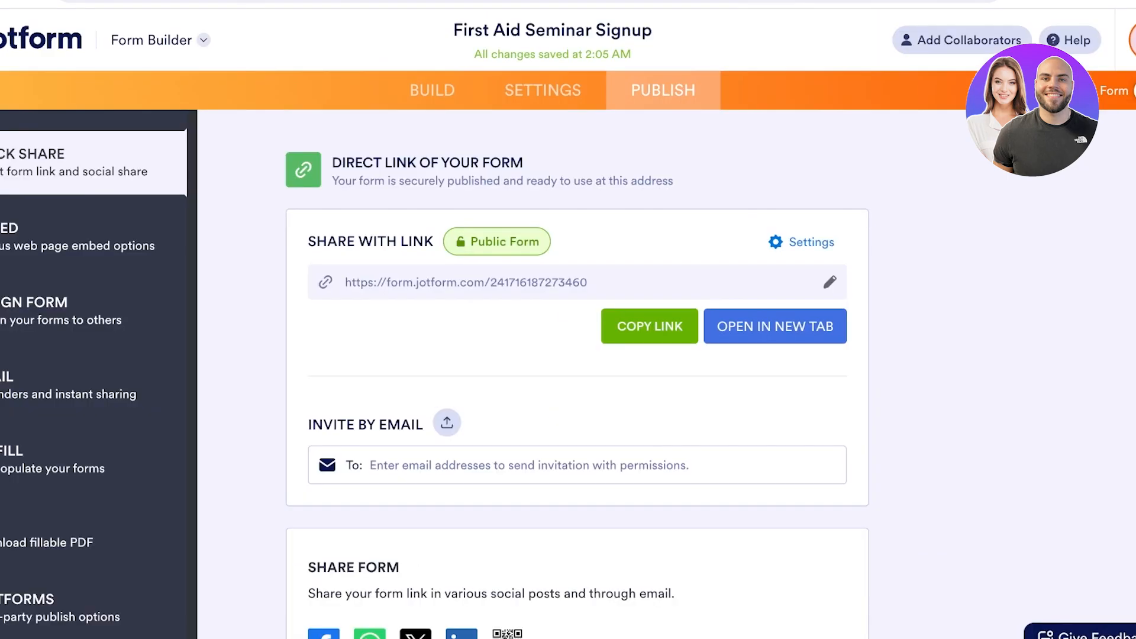
# - Examine the quick share options for email invitations, social sharing and creating an app
pyautogui.scroll(-1, 577, 372)
pyautogui.scroll(-3, 577, 373)
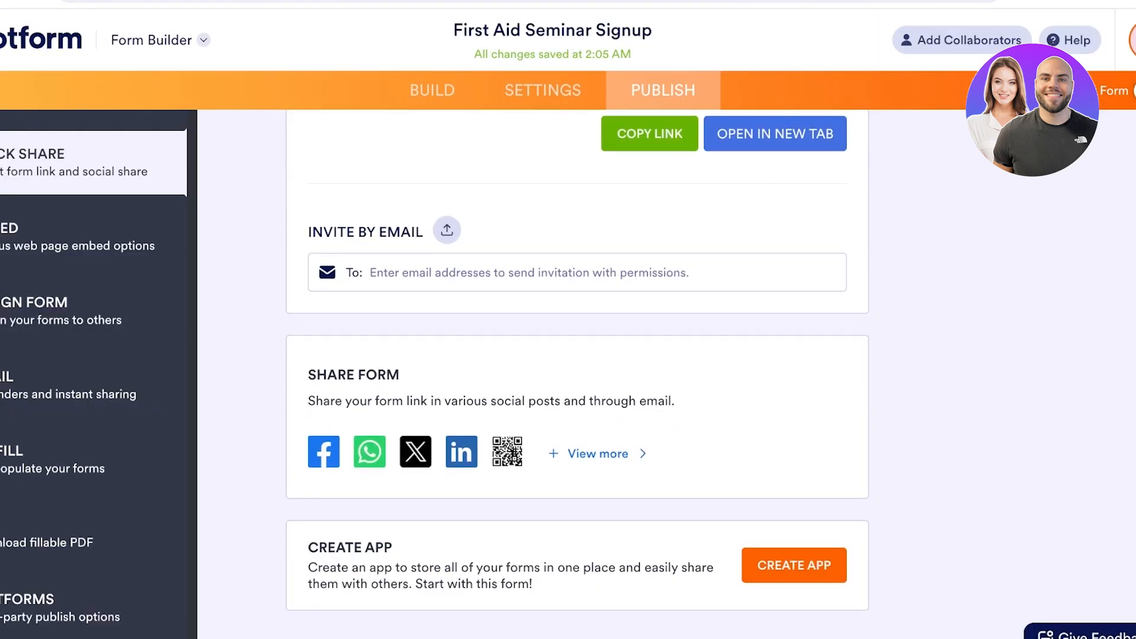
pyautogui.scroll(3, 577, 372)
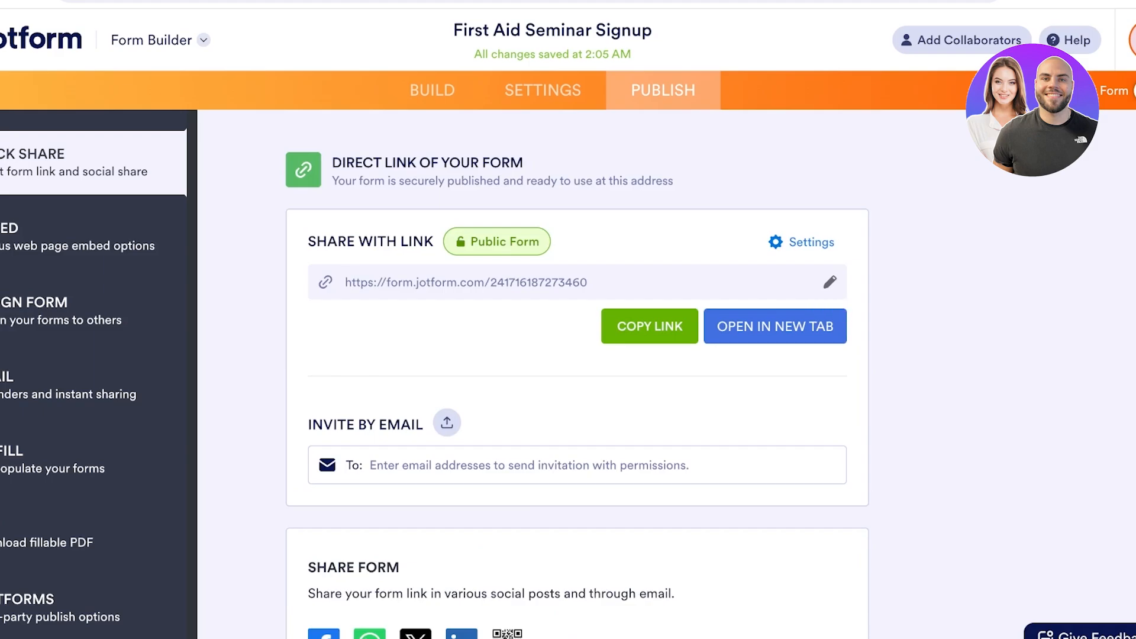
# - Copy the form's embed script code and return to the My Forms page
pyautogui.scroll(-1, 77, 236)
pyautogui.click(77, 235)
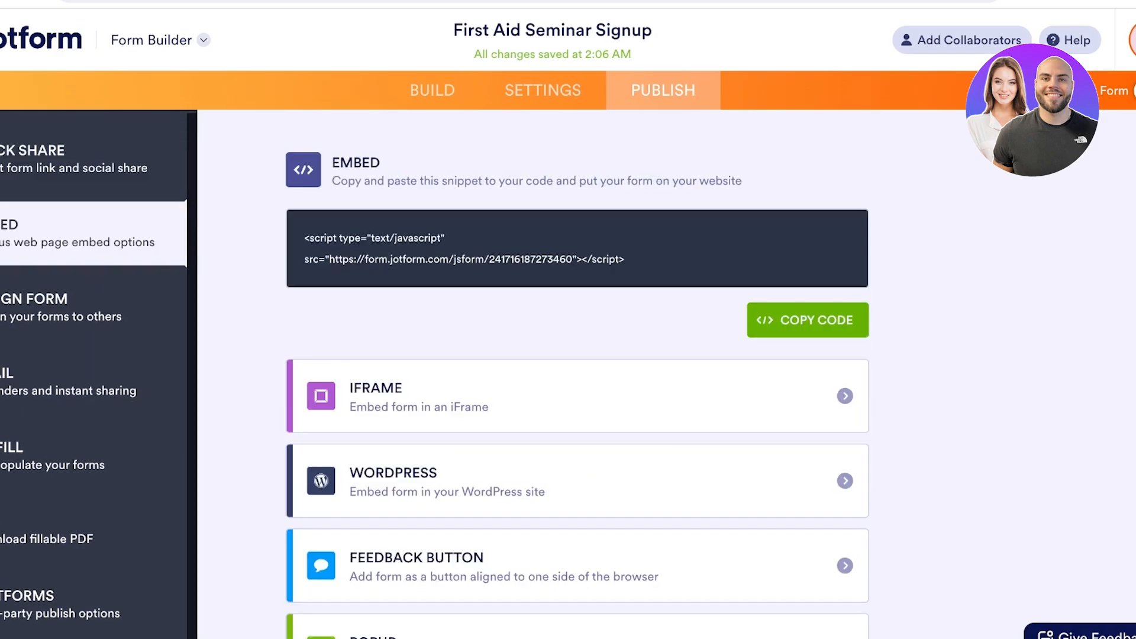
pyautogui.scroll(1, 77, 237)
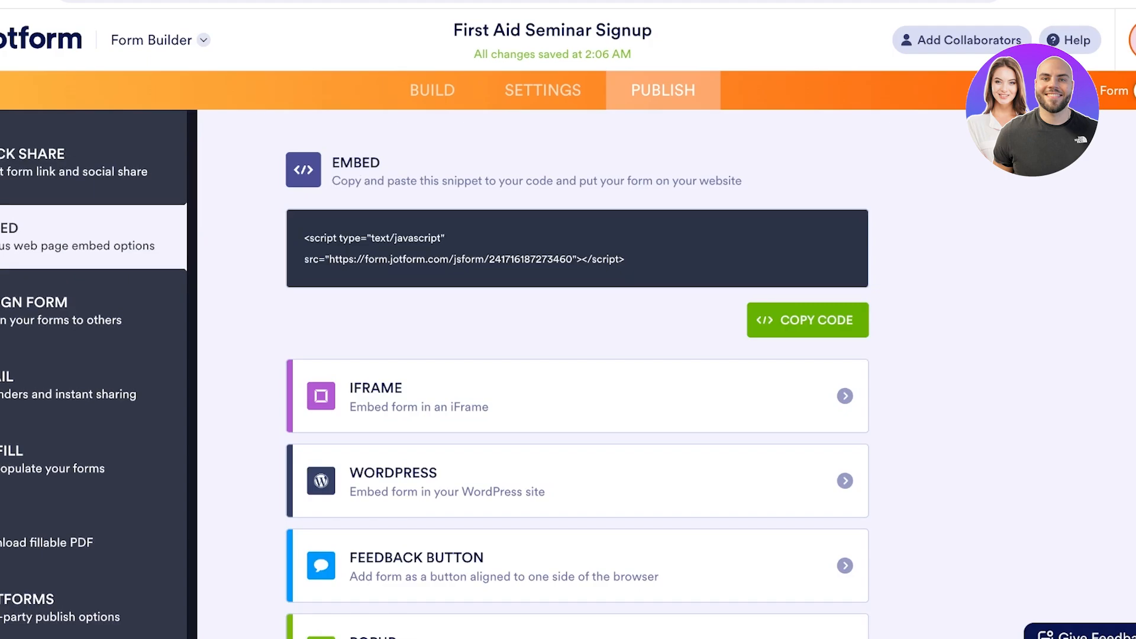
pyautogui.click(807, 320)
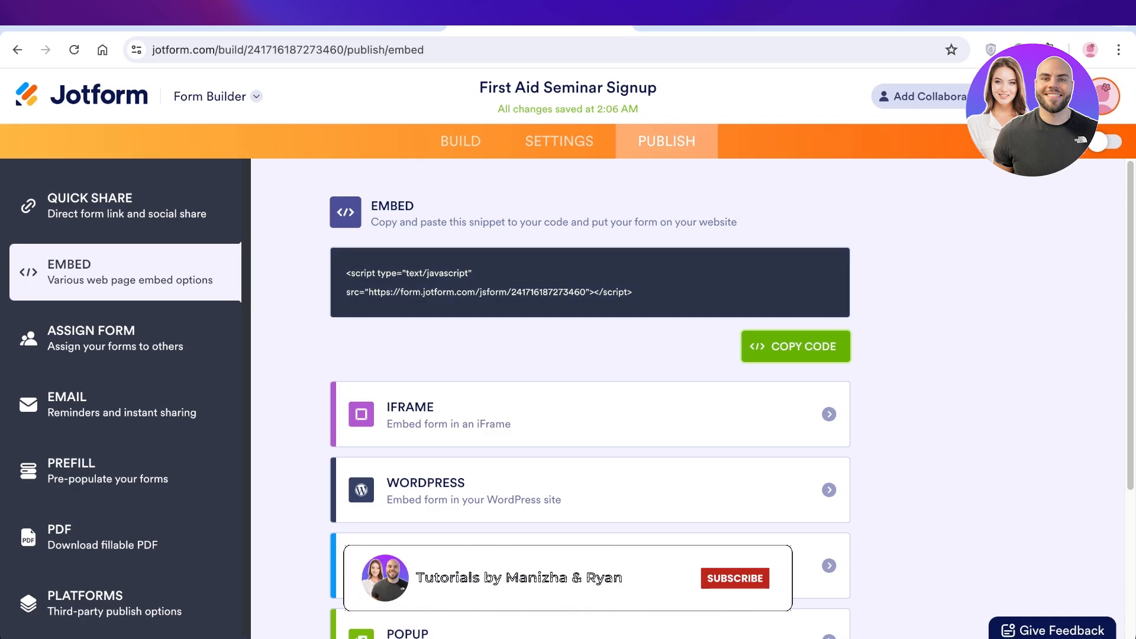
pyautogui.click(81, 94)
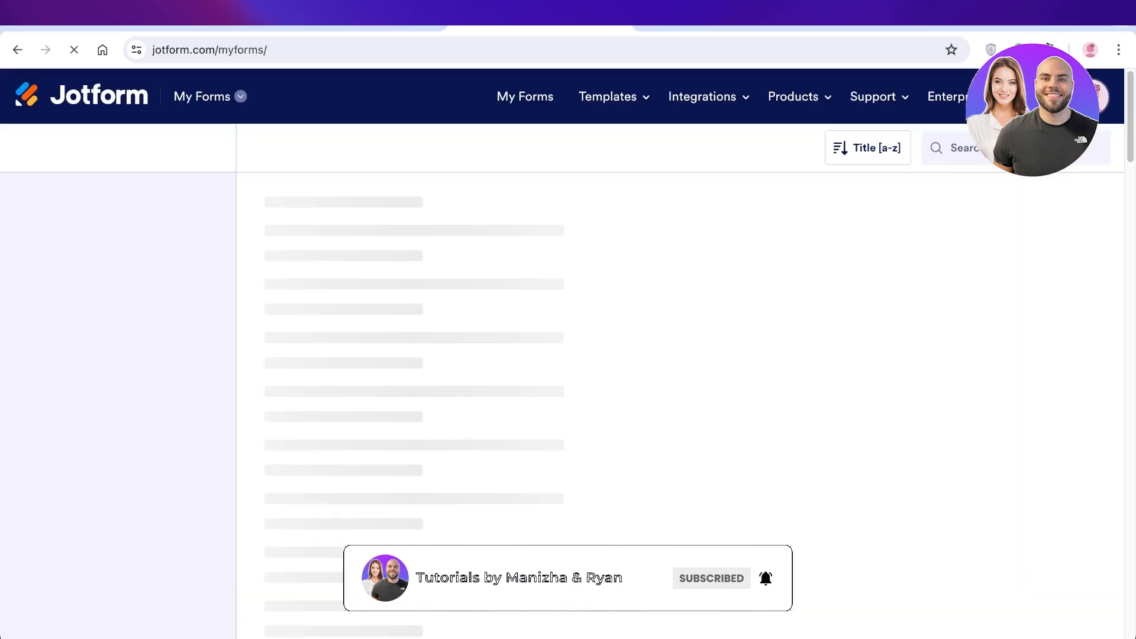